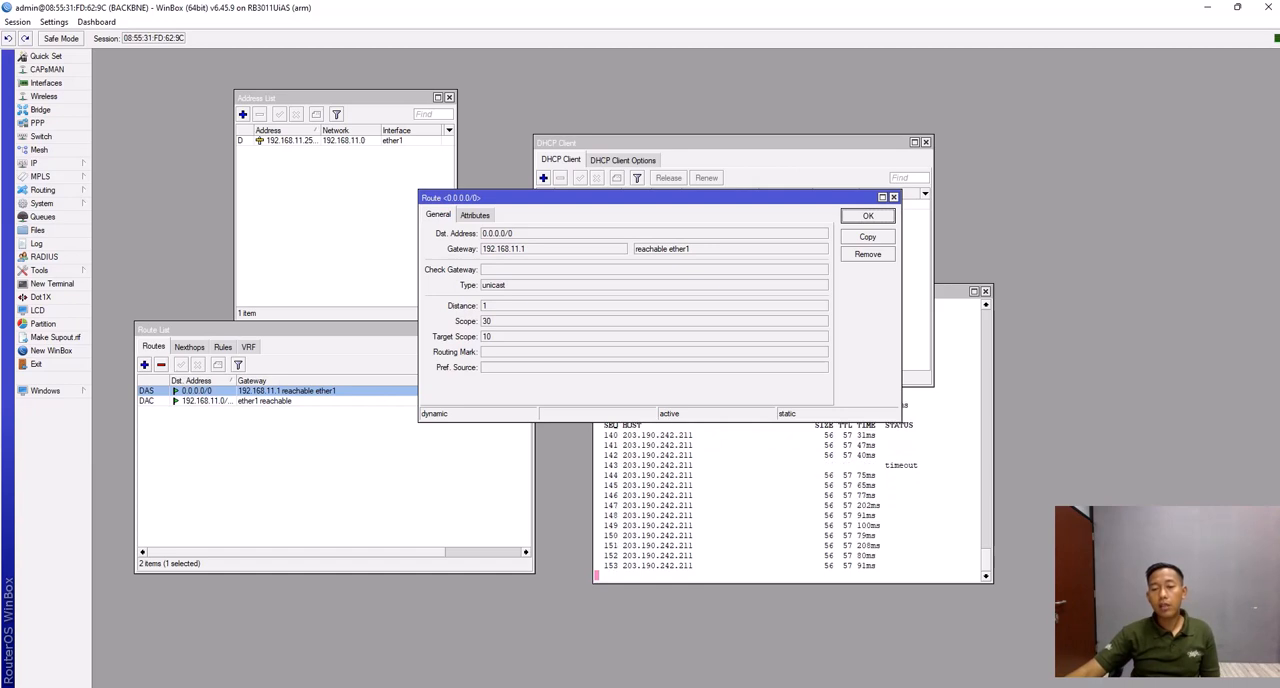
- Close the route details and enter 8.8.8.8 and 8.8.4.4 as servers in the DNS settings
key("Escape")
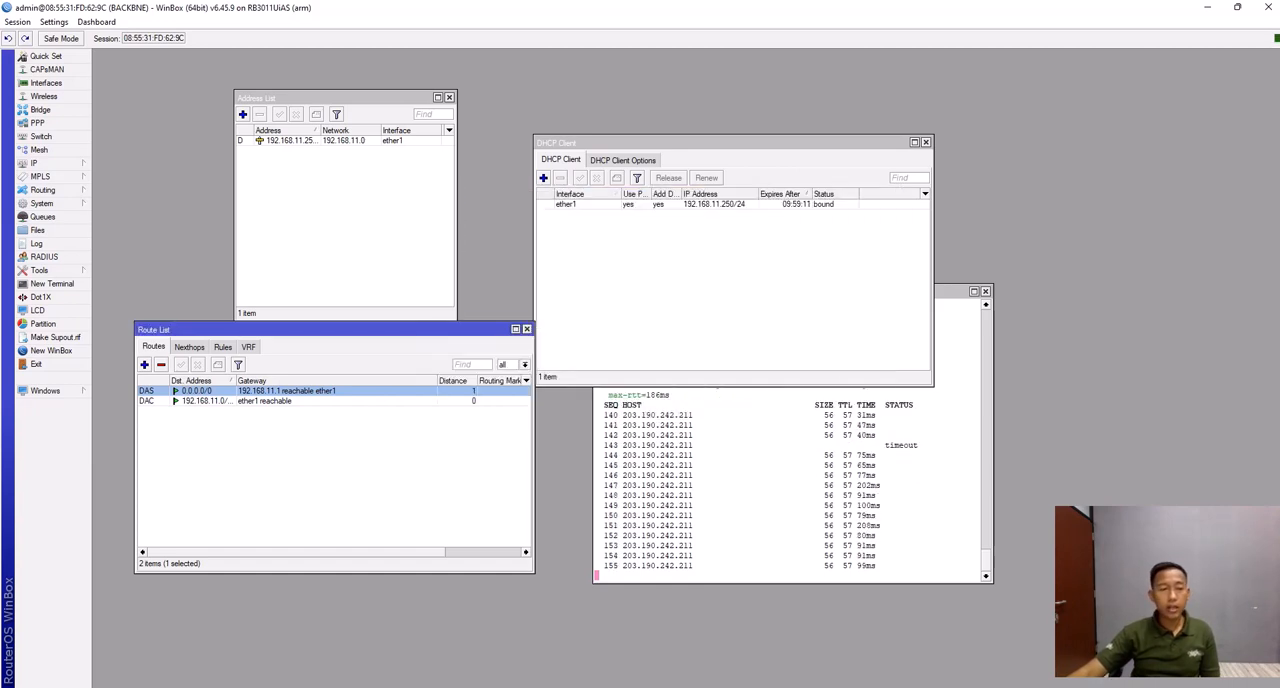
left_click(40, 163)
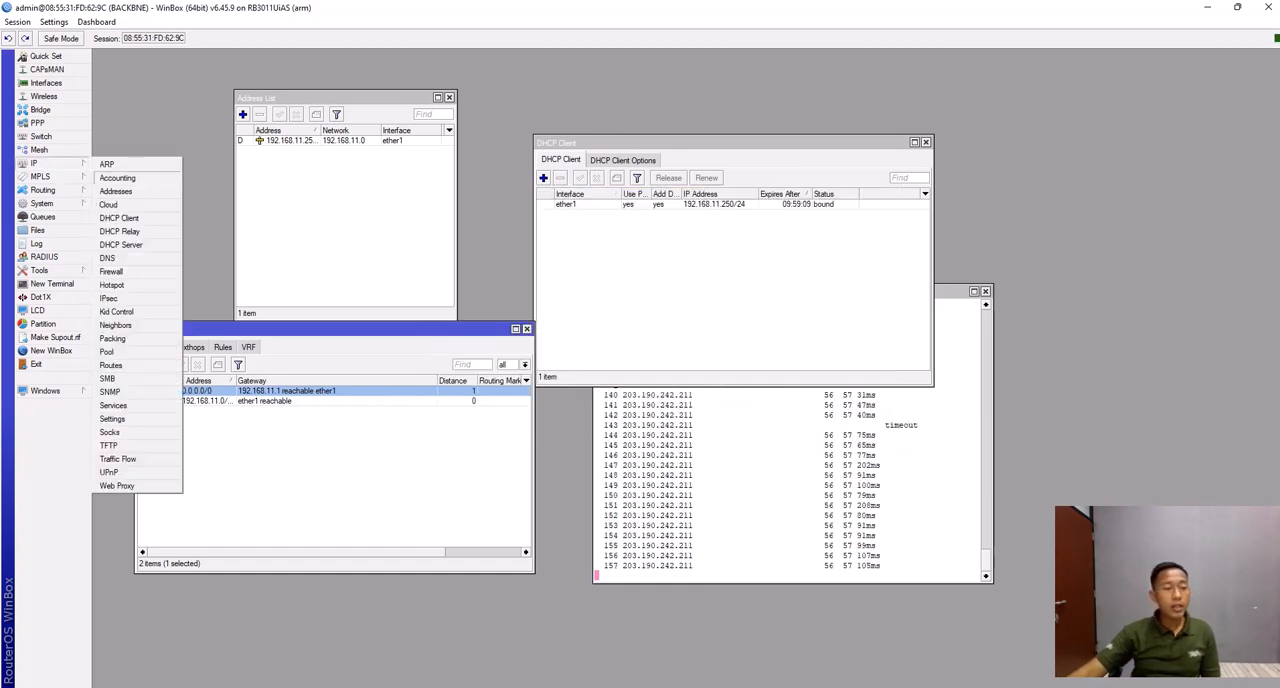
left_click(107, 257)
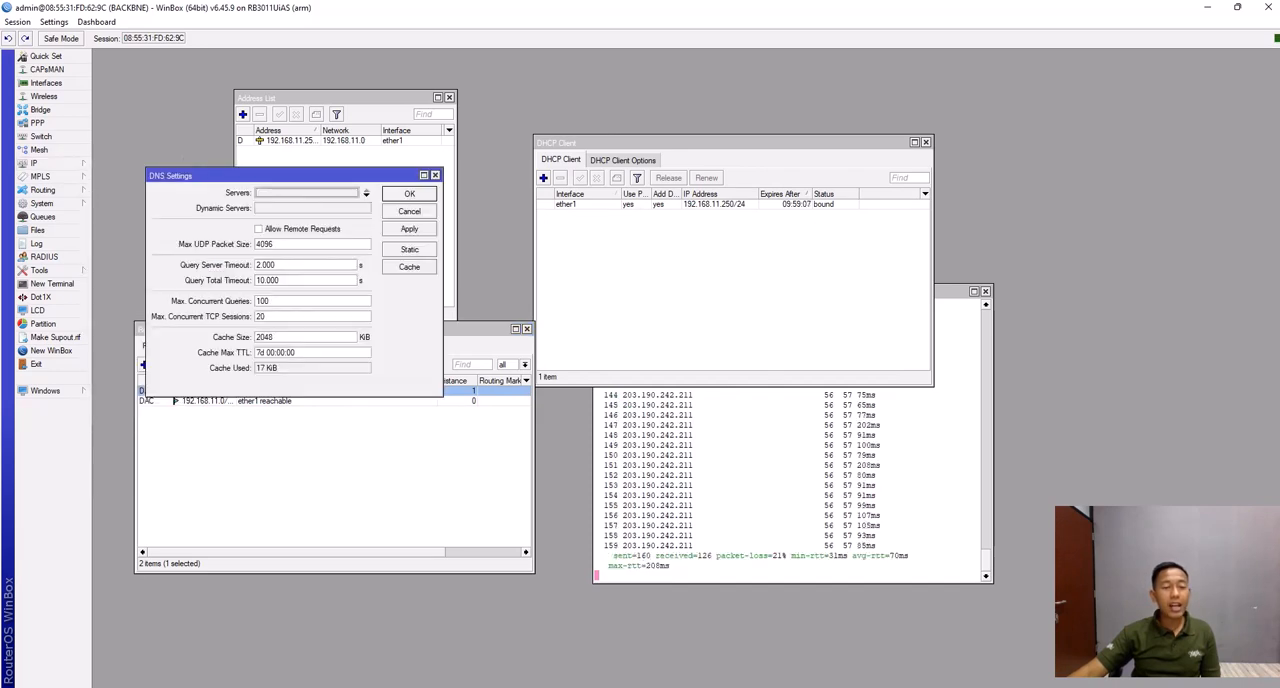
left_click_drag(250, 175, 241, 176)
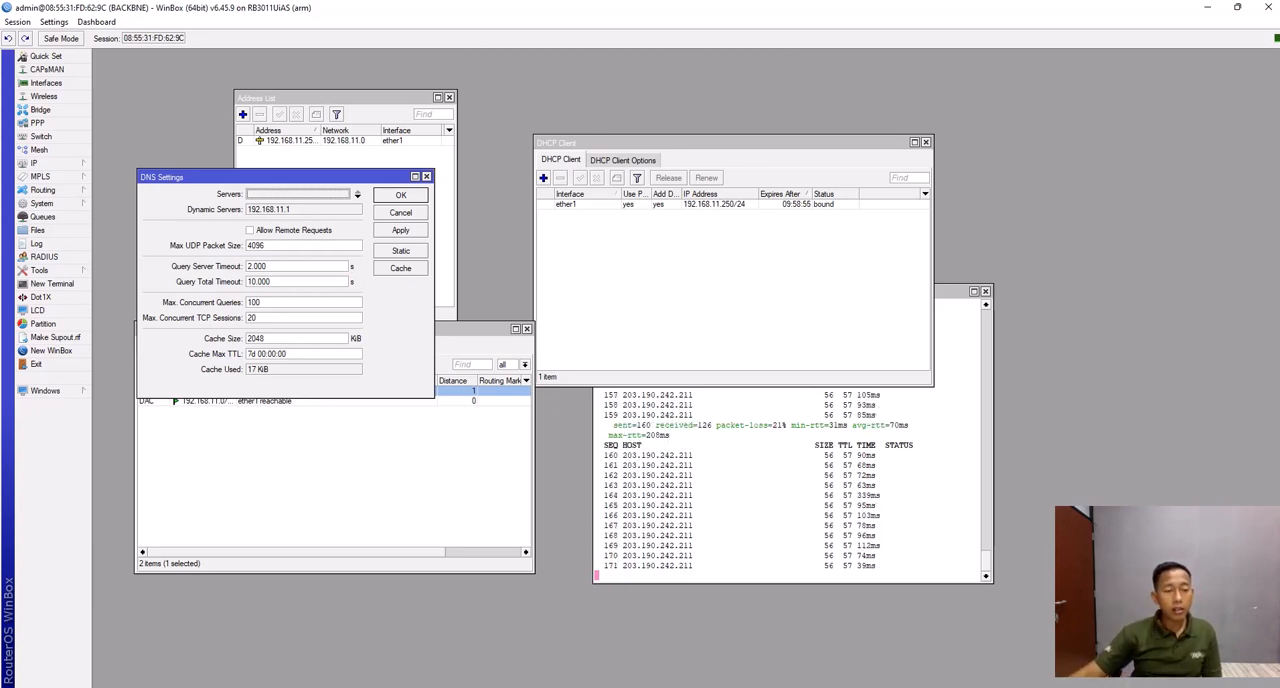
left_click(298, 194)
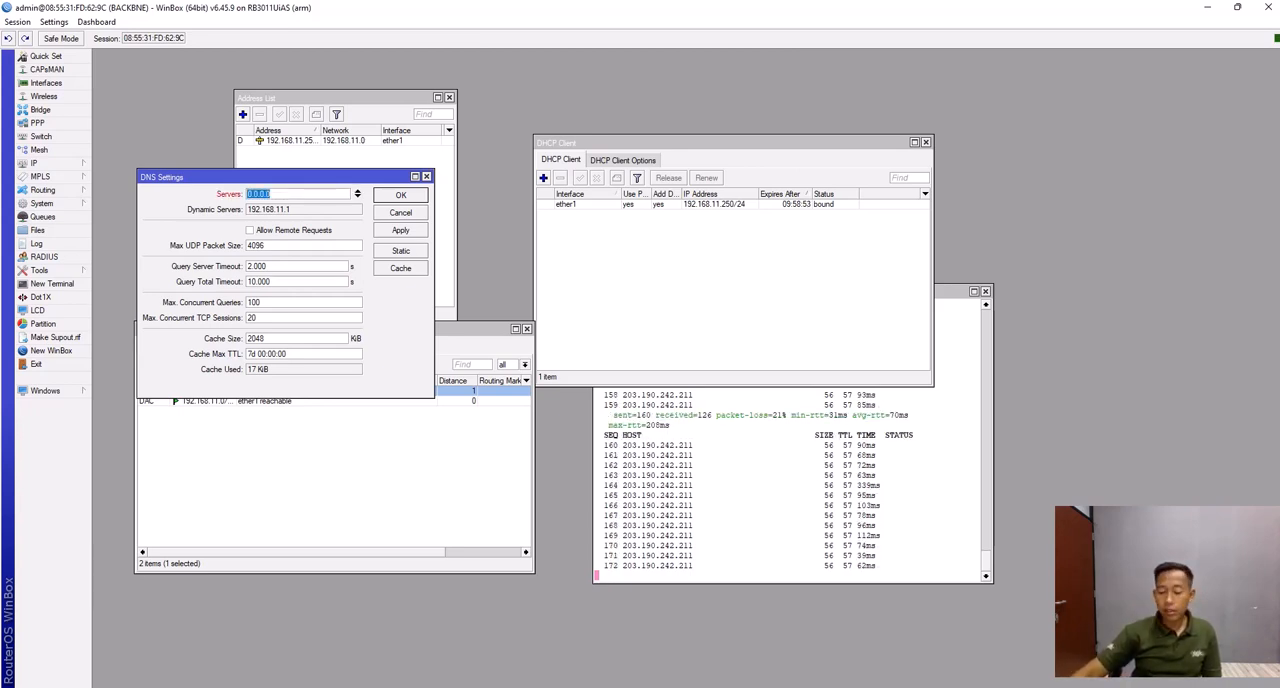
type("8.8.8.8")
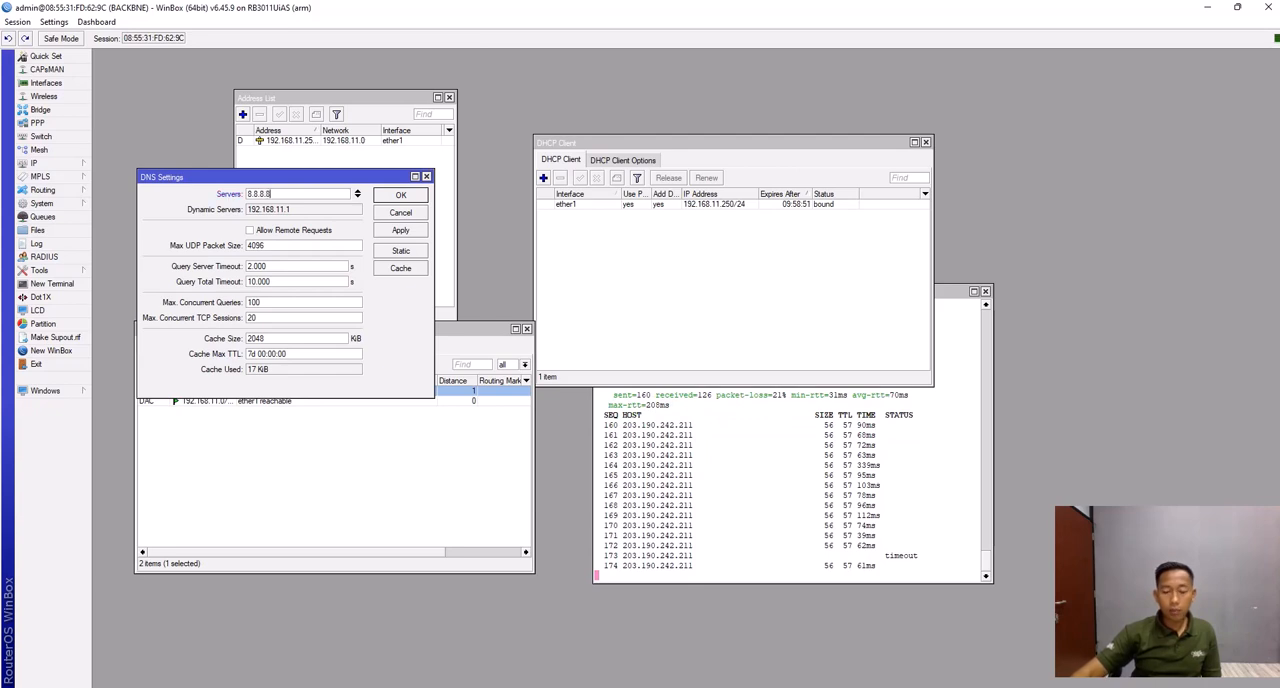
left_click(357, 197)
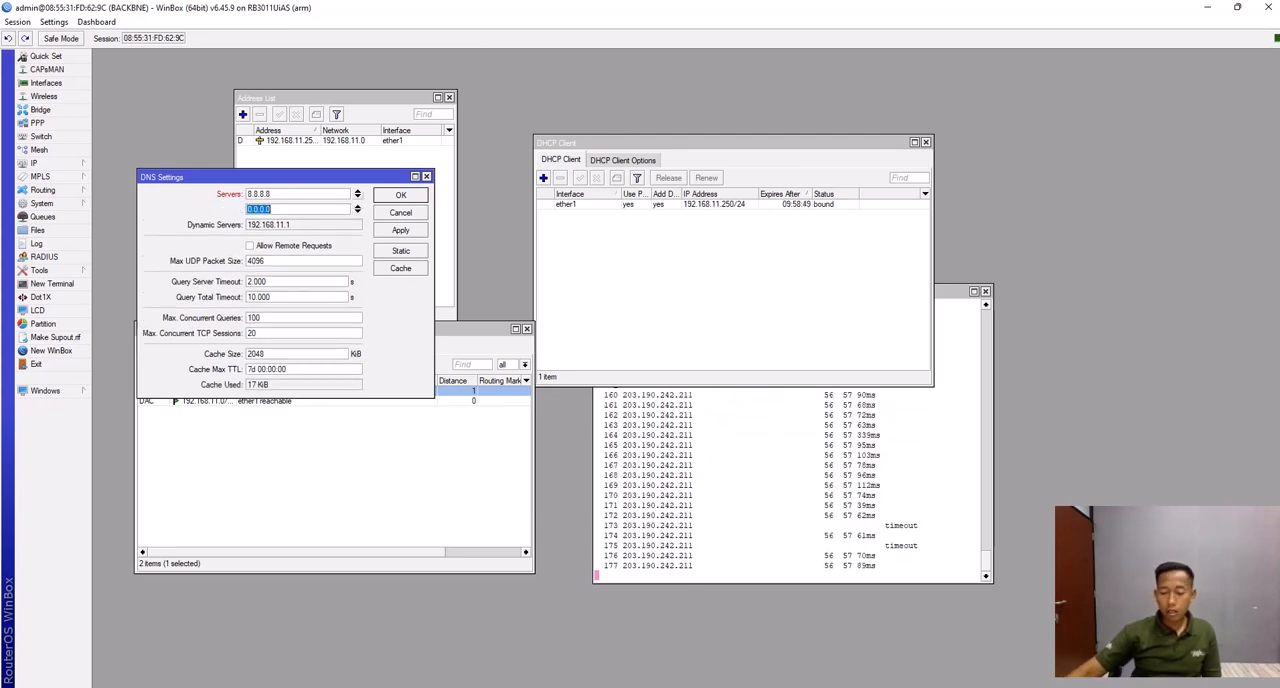
type("8.8.4.4")
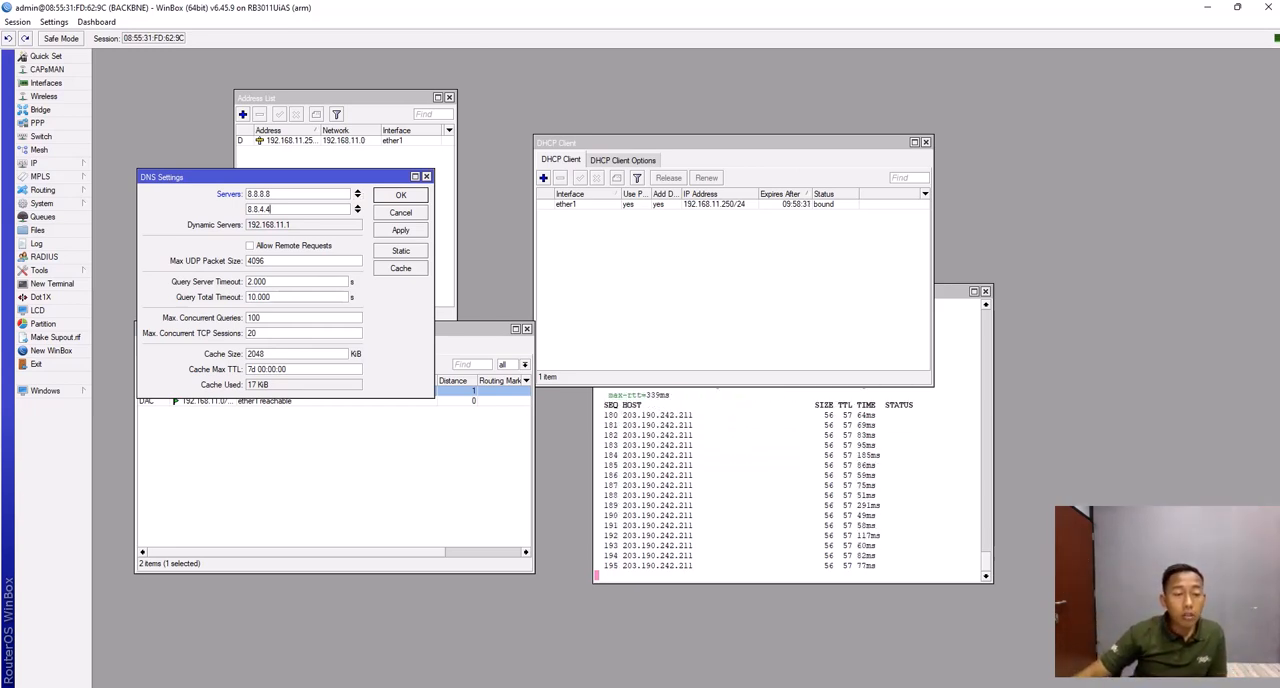
- Allow remote requests in the DNS settings, apply the configuration and close the dialog
left_click(250, 246)
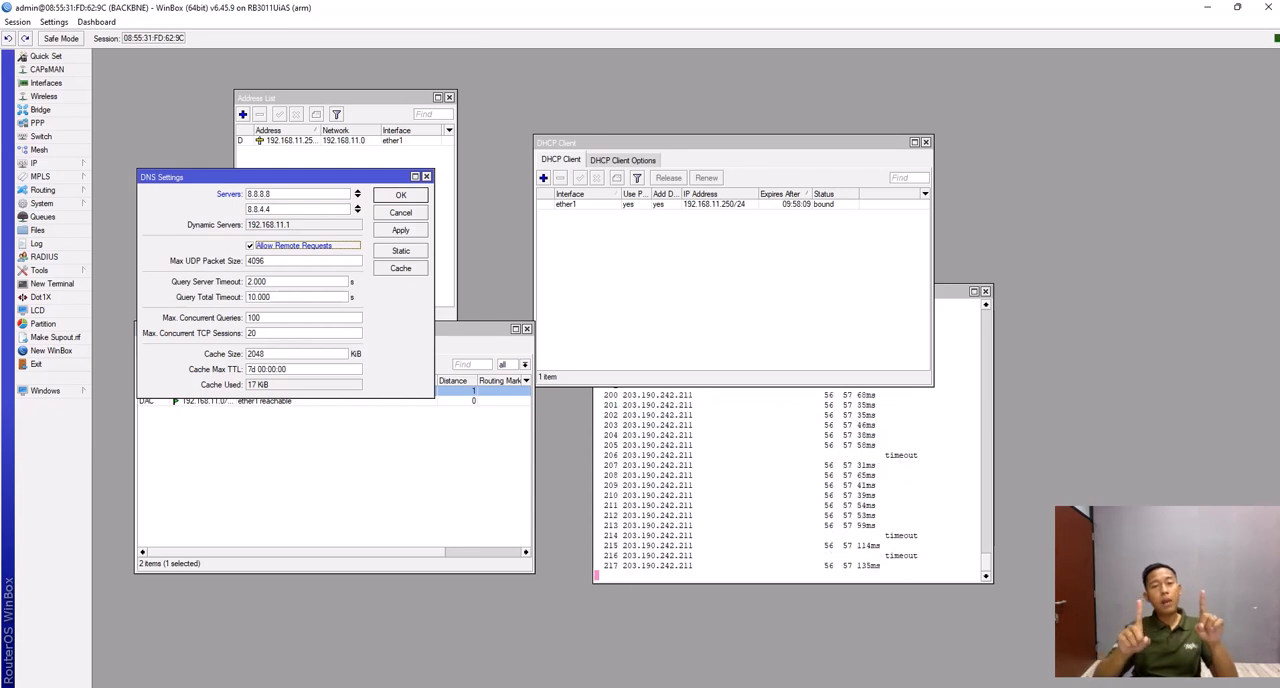
key("ctrl+c")
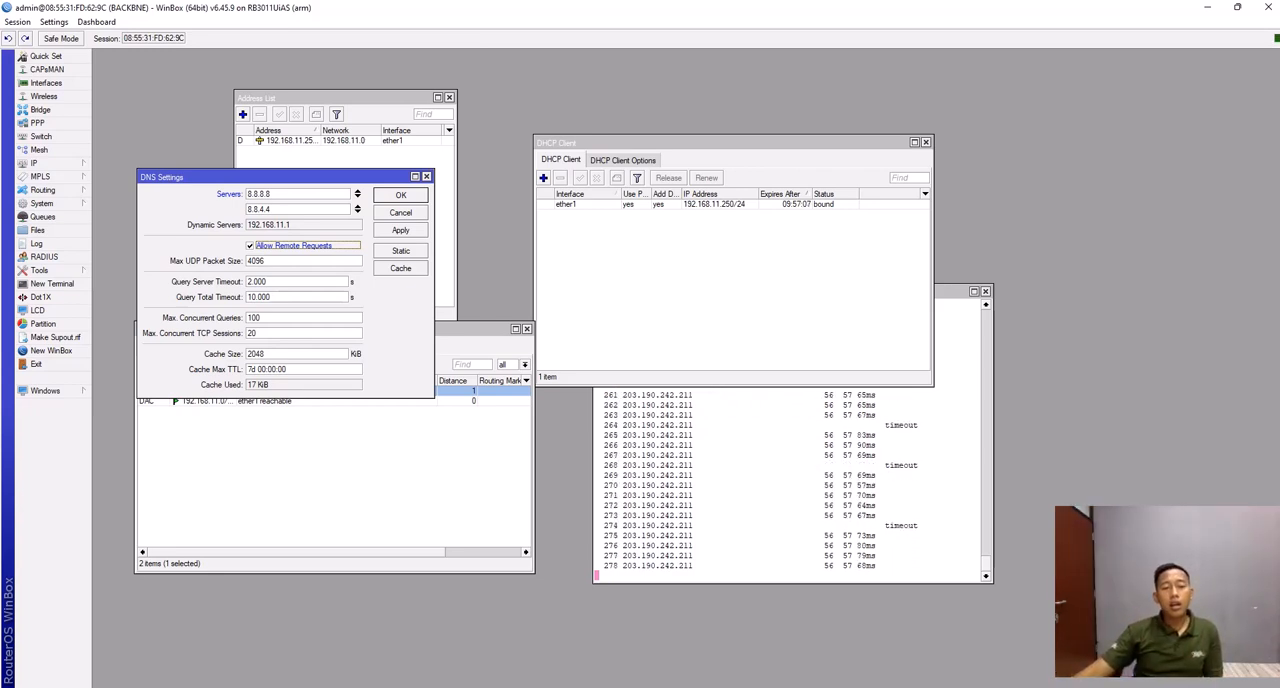
left_click(400, 230)
left_click(400, 194)
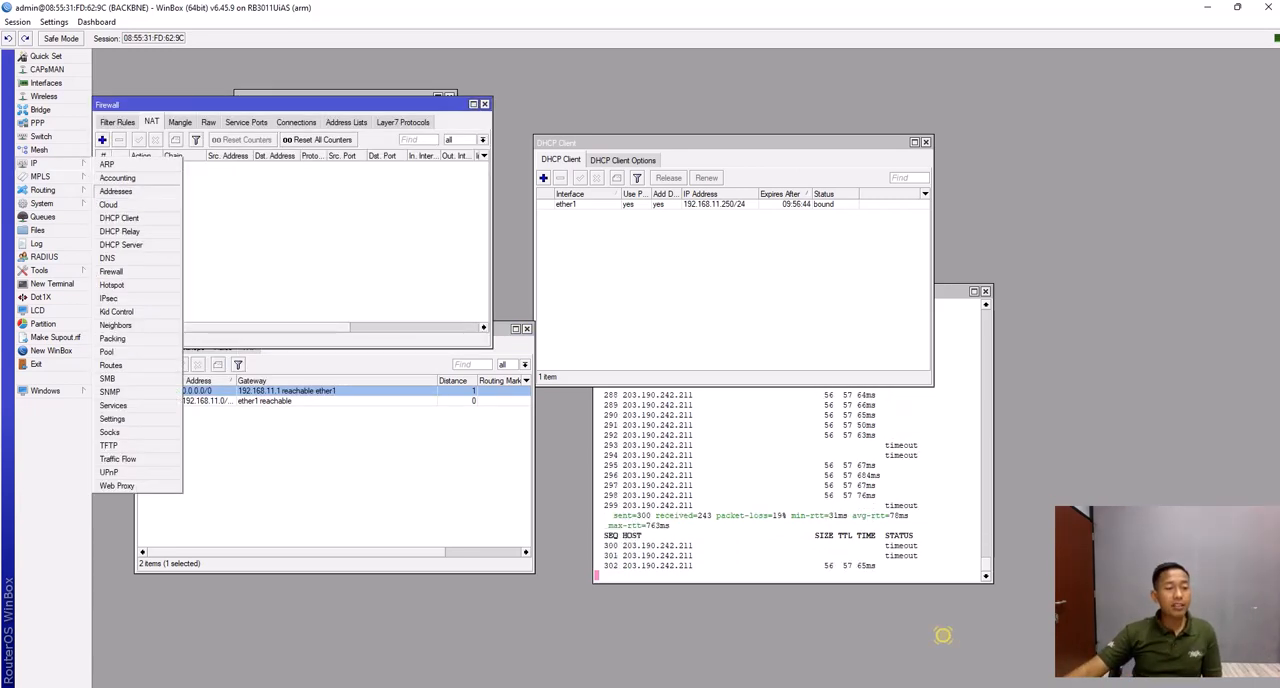
- Add the IP address 192.168.1.1/24 on interface ether2 in the address list
left_click(120, 191)
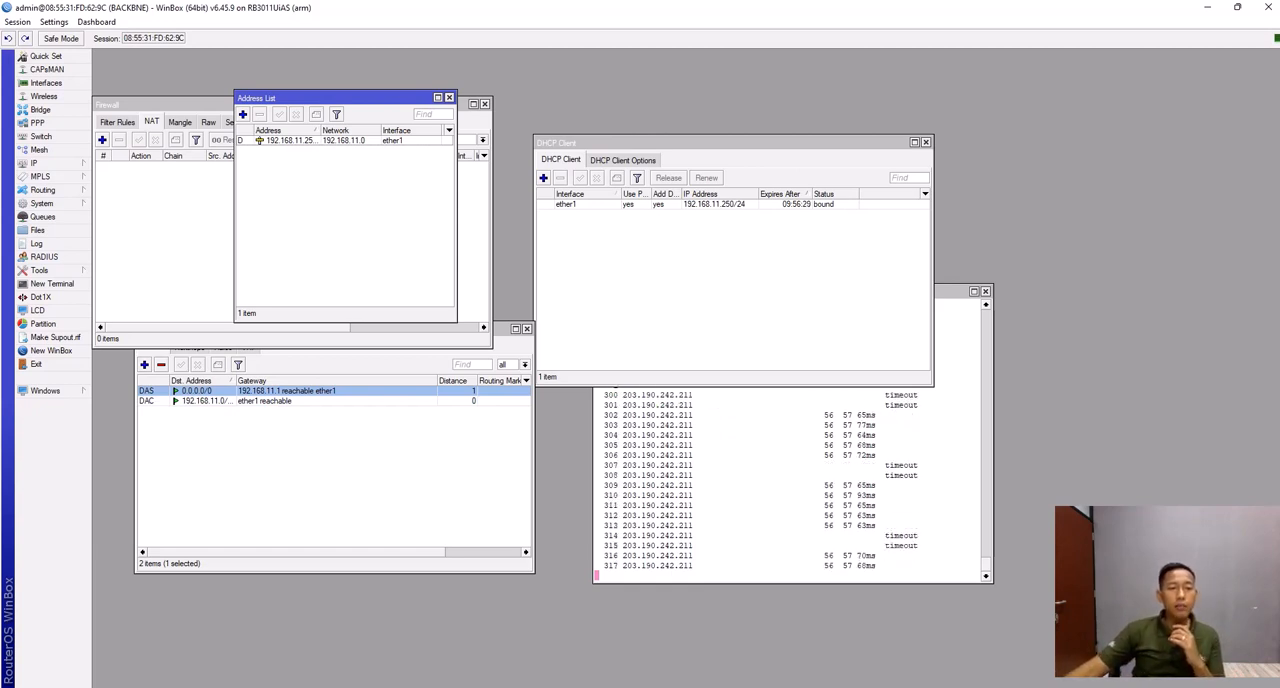
left_click(242, 114)
type("192")
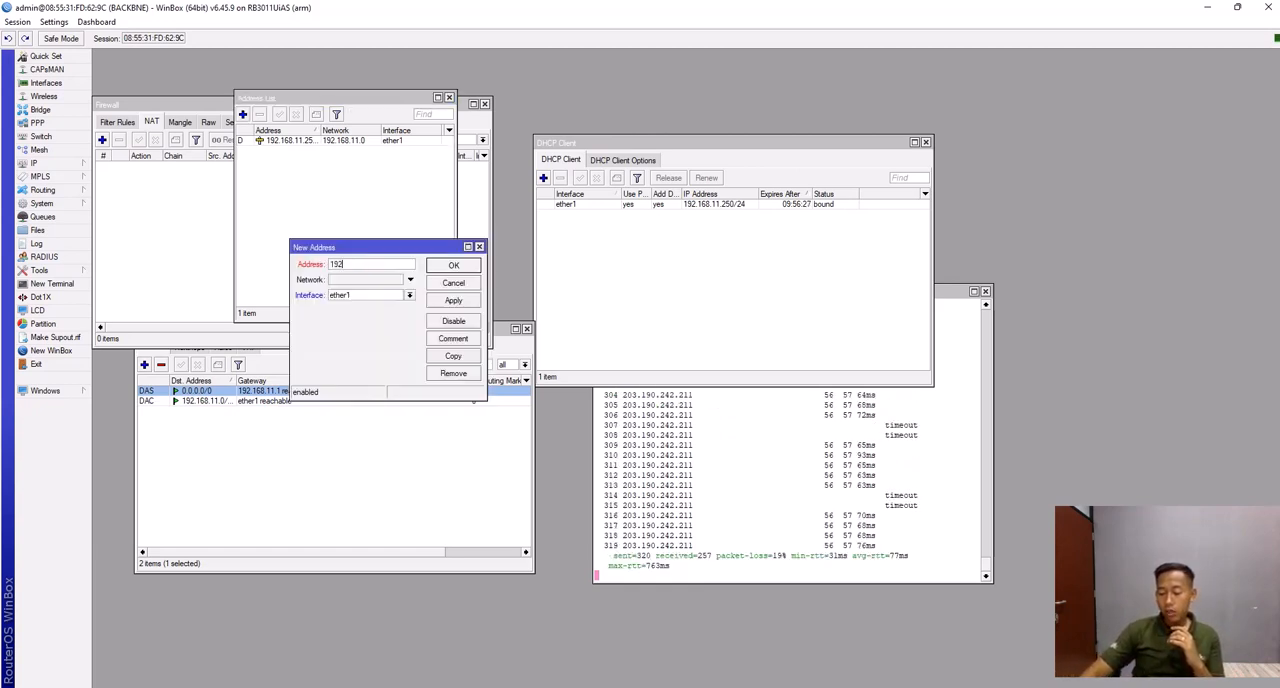
type(".168.1.1")
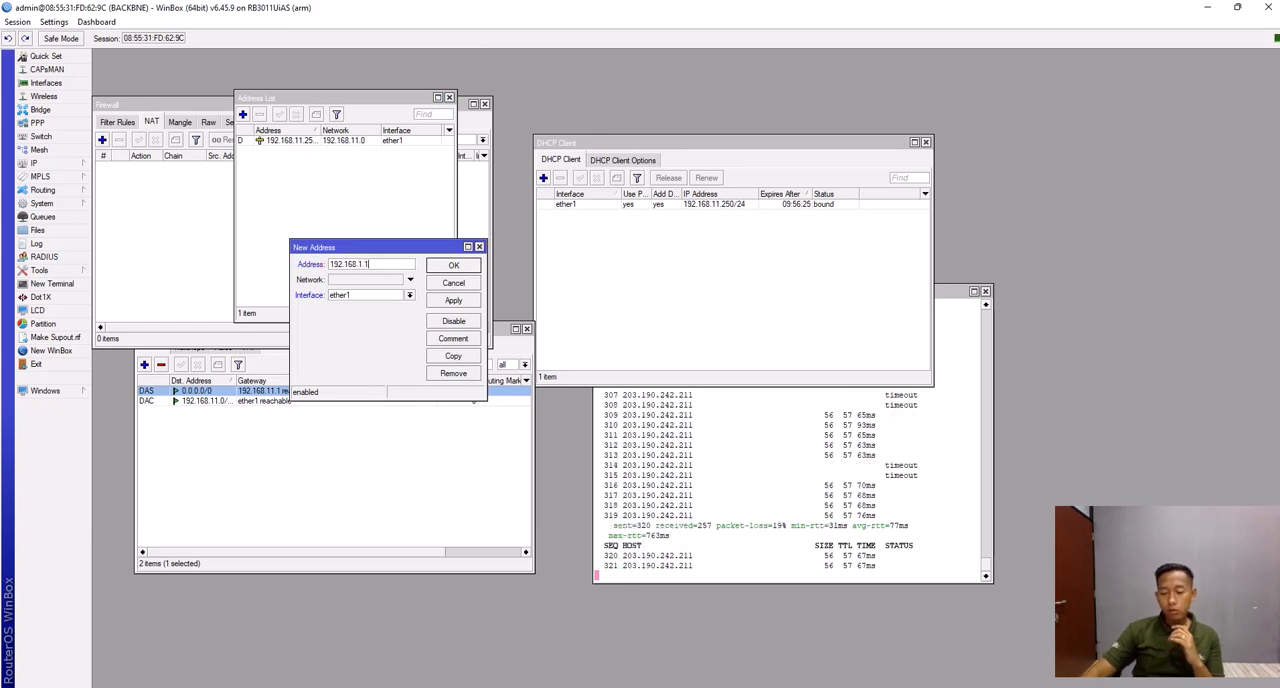
type("/24")
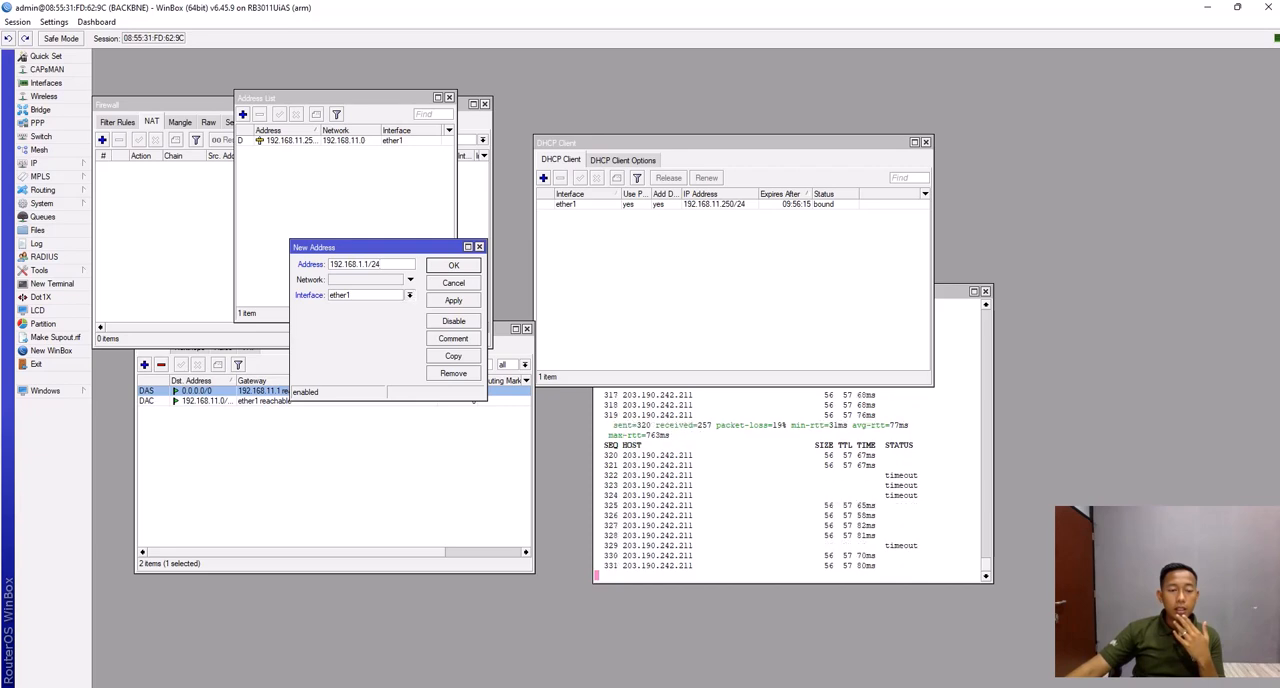
left_click(410, 295)
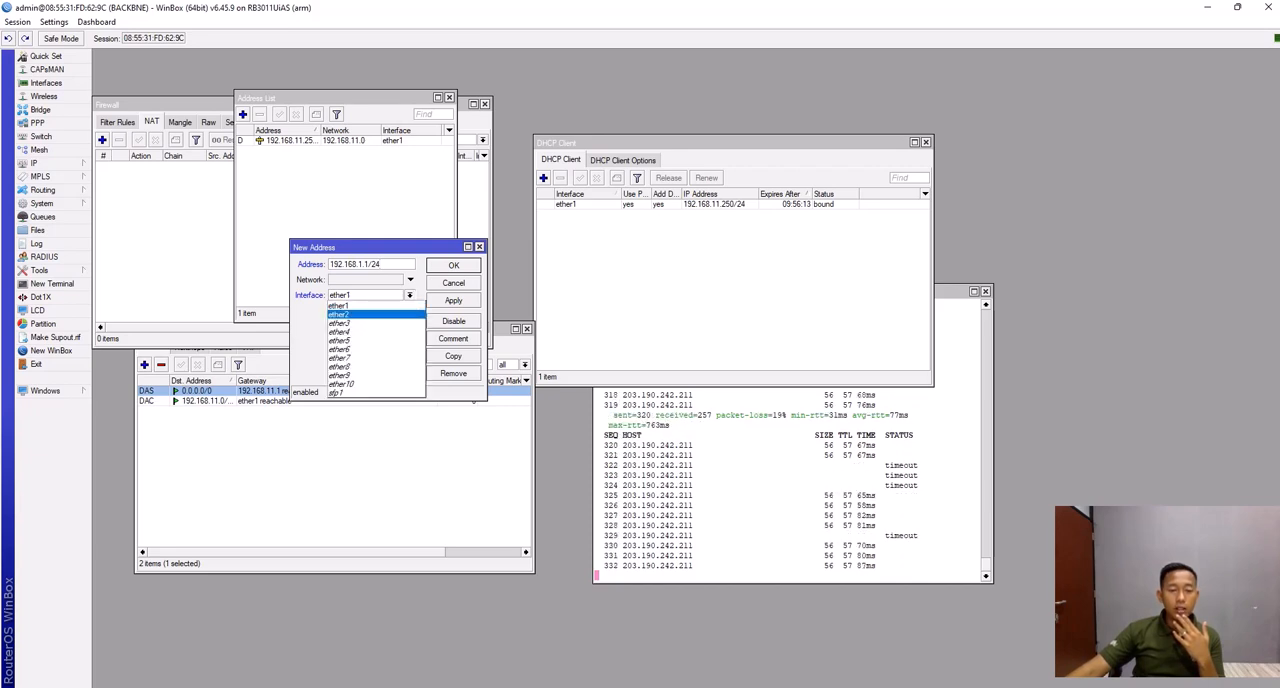
left_click(340, 314)
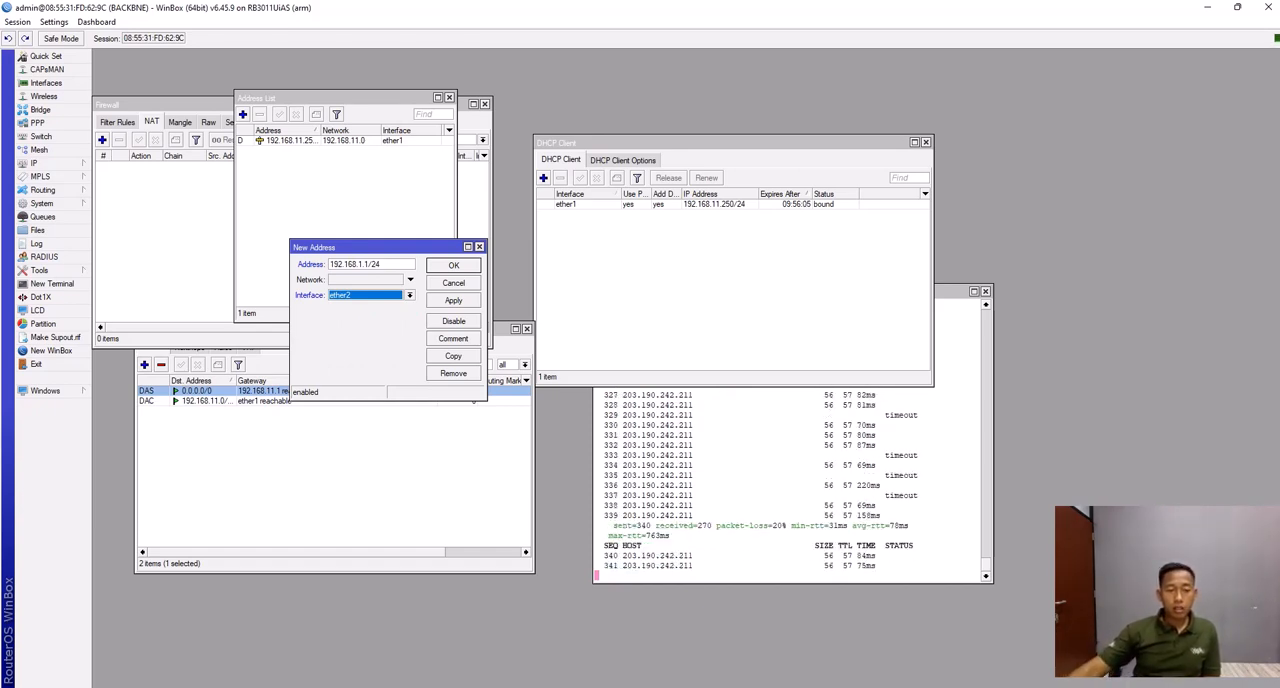
left_click(453, 300)
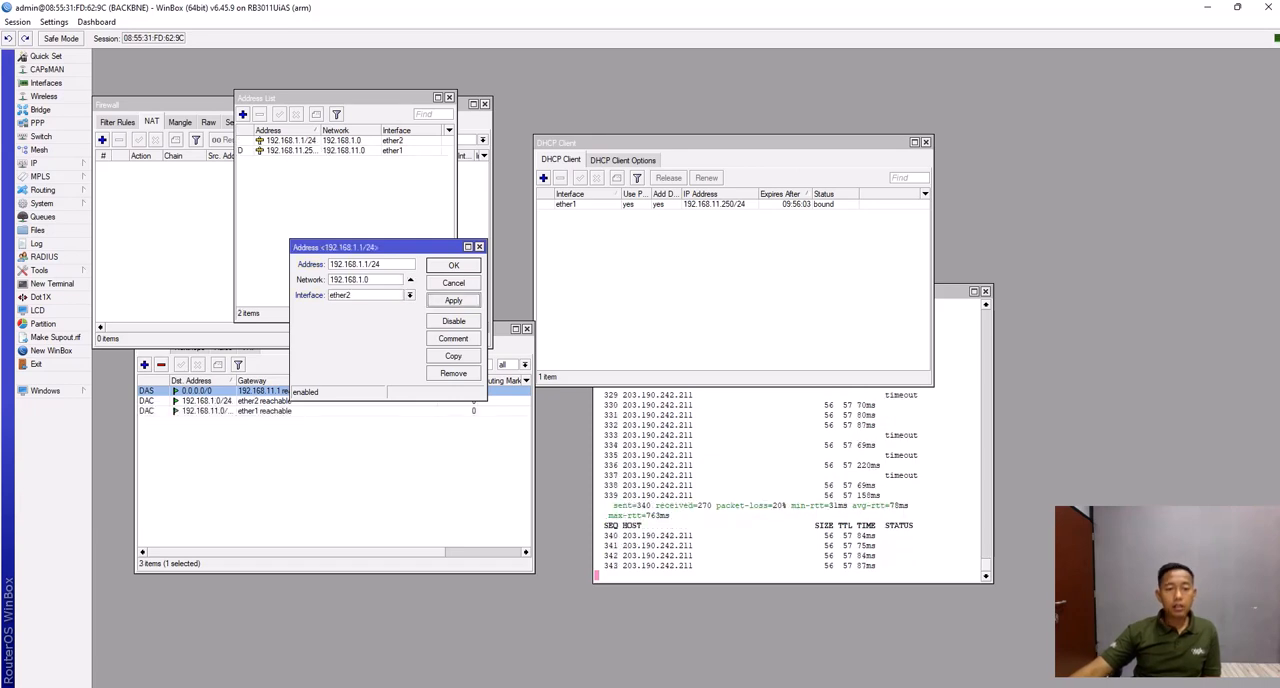
left_click(453, 265)
- Reopen the ether2 address entry to review its address, network and interface, and close it unchanged
double_click(291, 141)
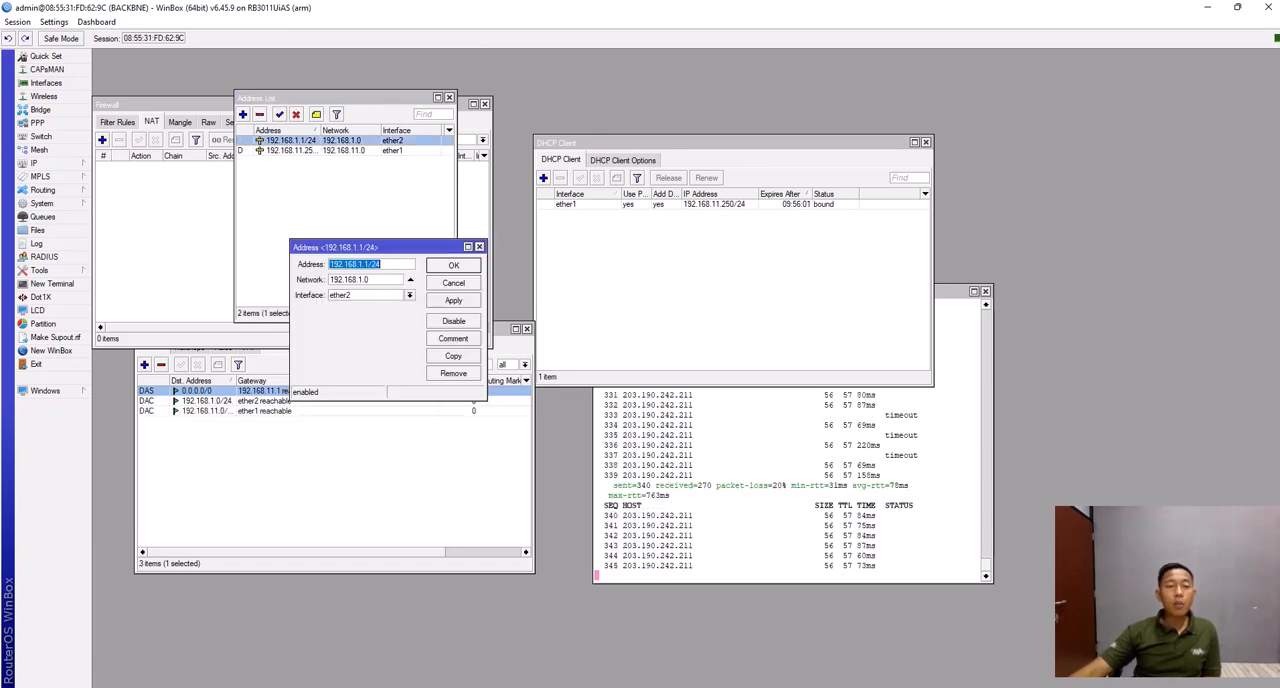
left_click(383, 264)
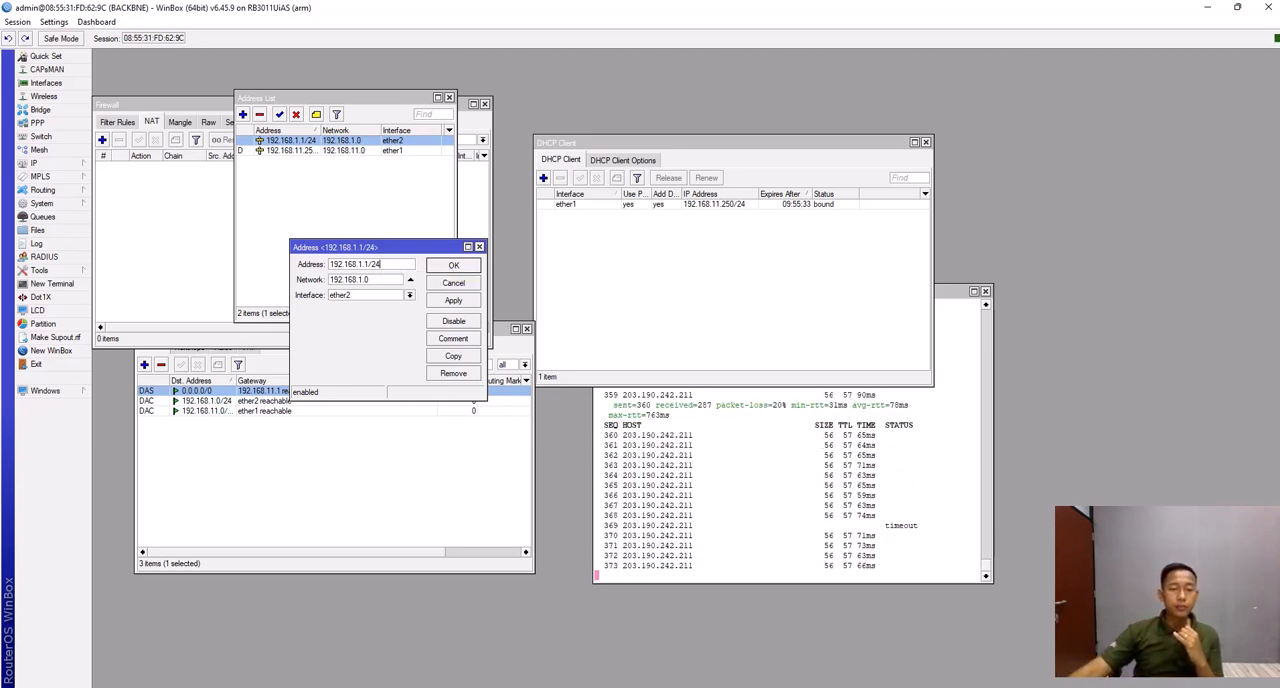
key("Return")
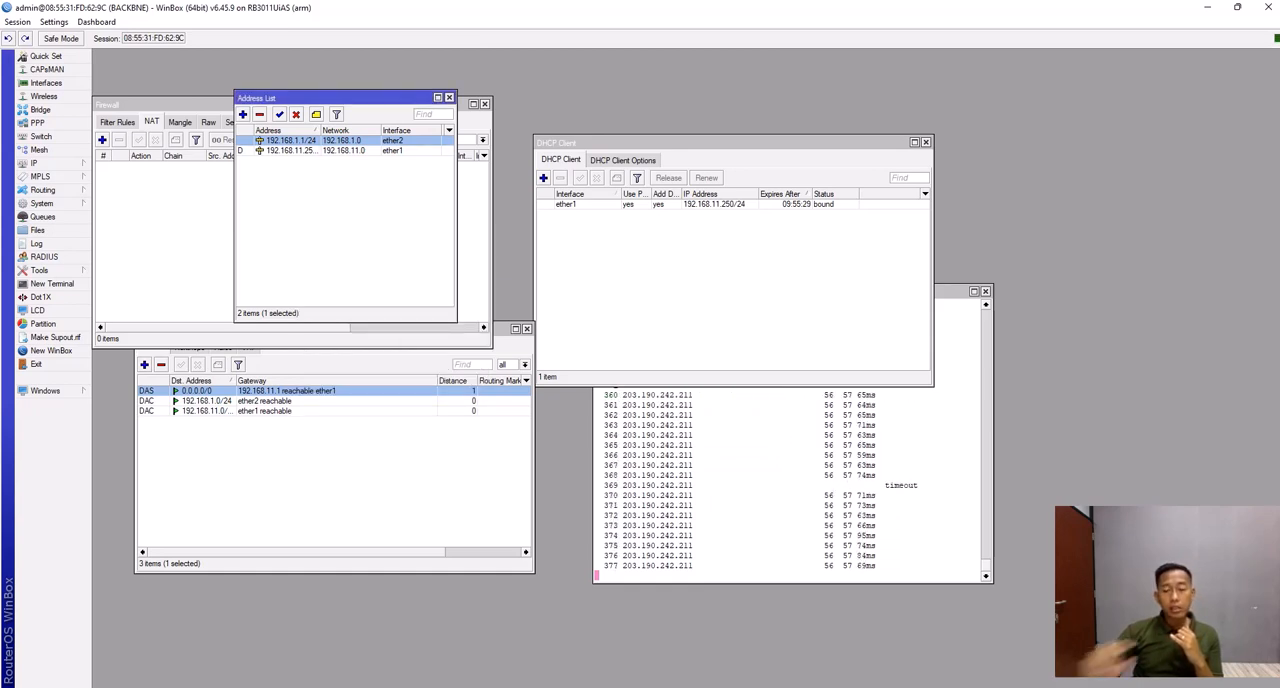
key("ctrl+c")
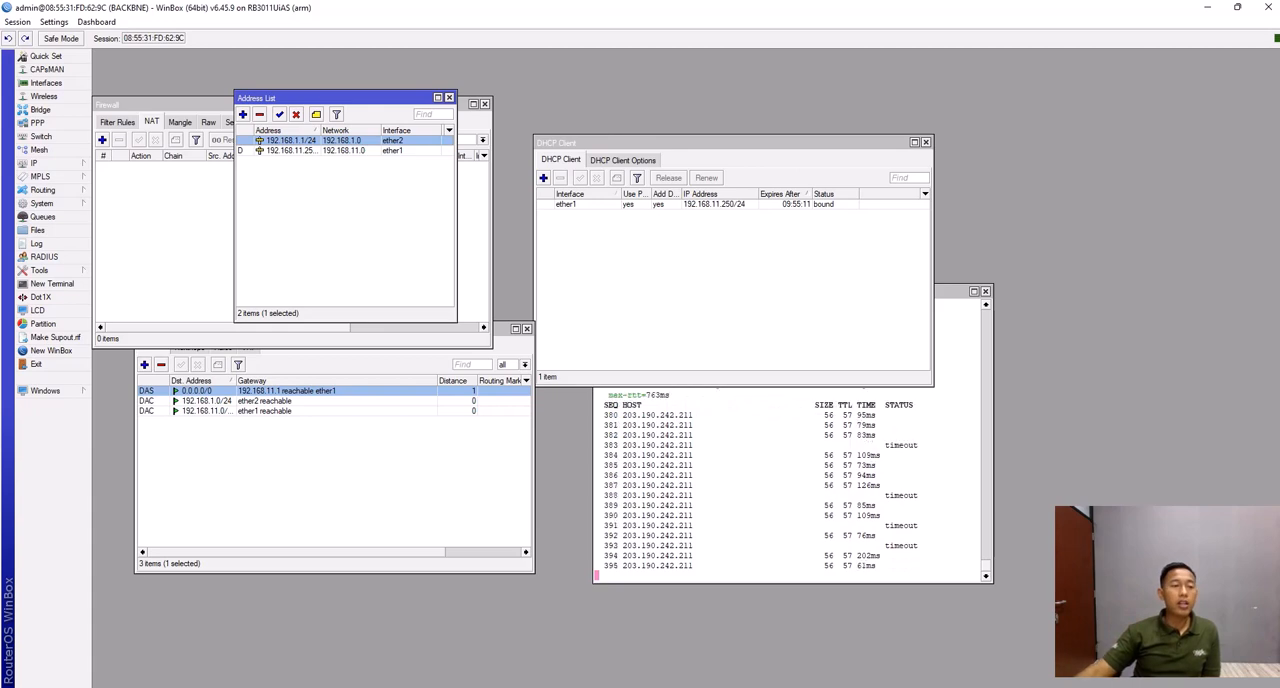
- Start the DHCP server setup and select ether2 as the DHCP server interface
left_click(33, 162)
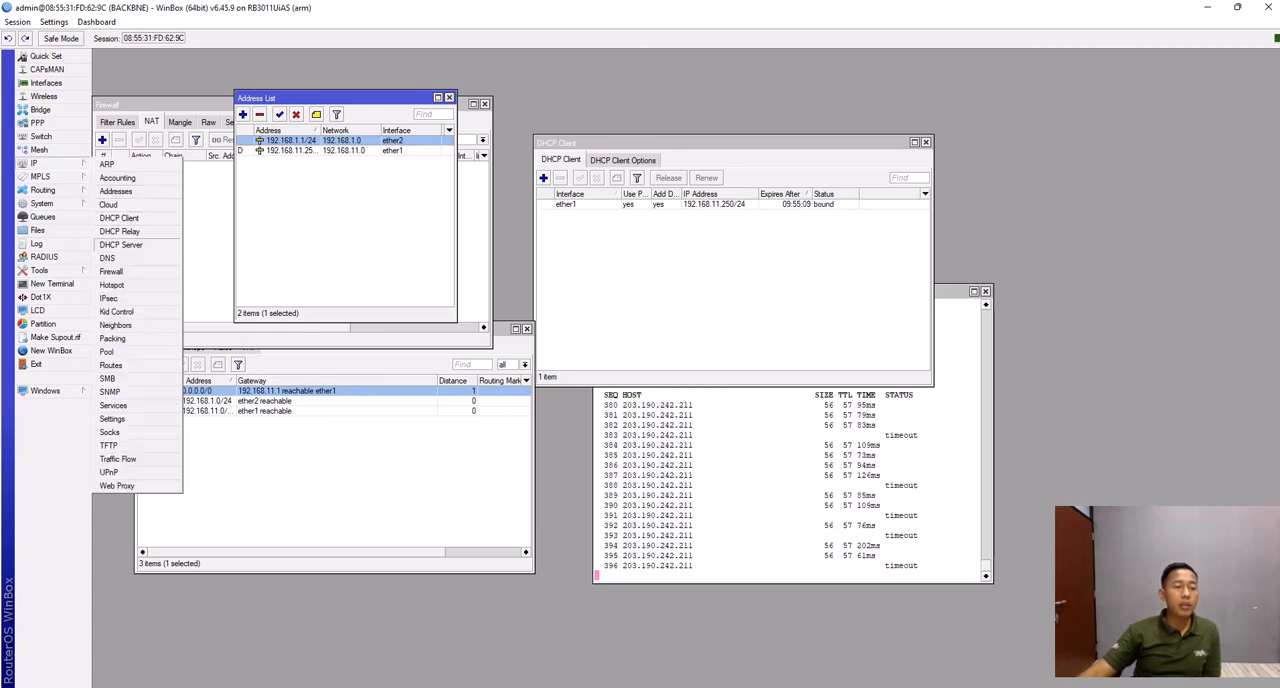
left_click(130, 231)
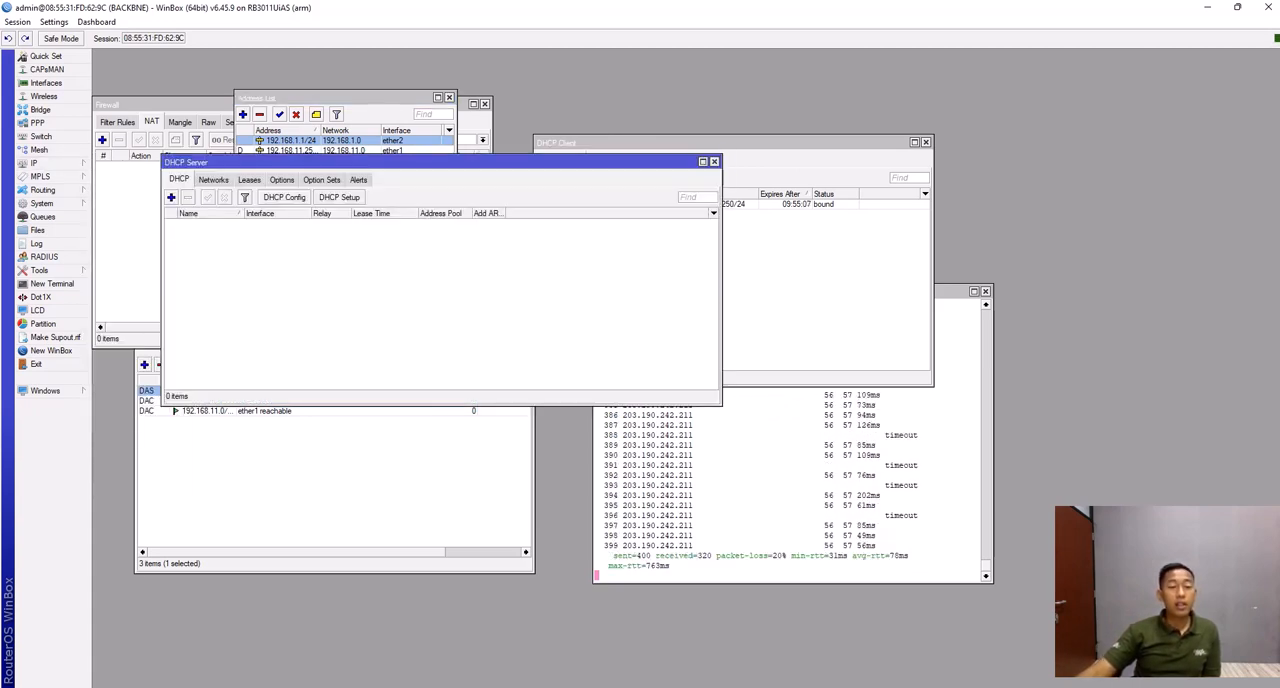
left_click(339, 197)
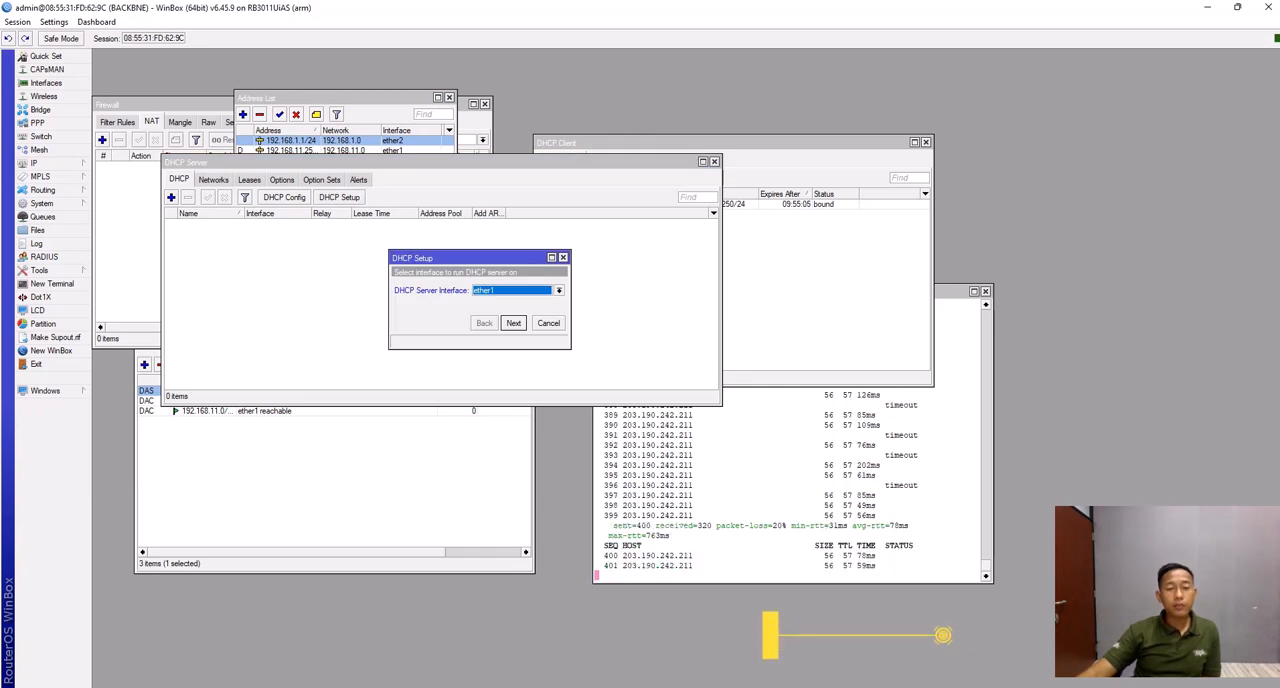
left_click(559, 290)
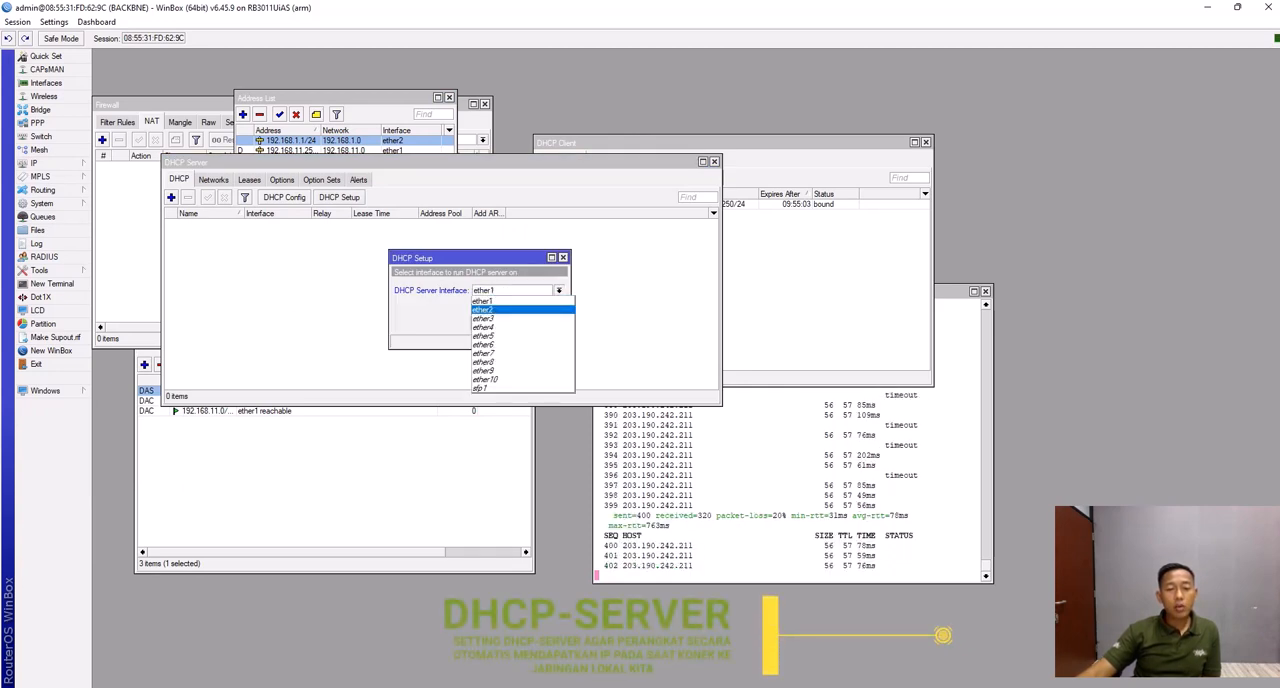
left_click(500, 309)
key("Return")
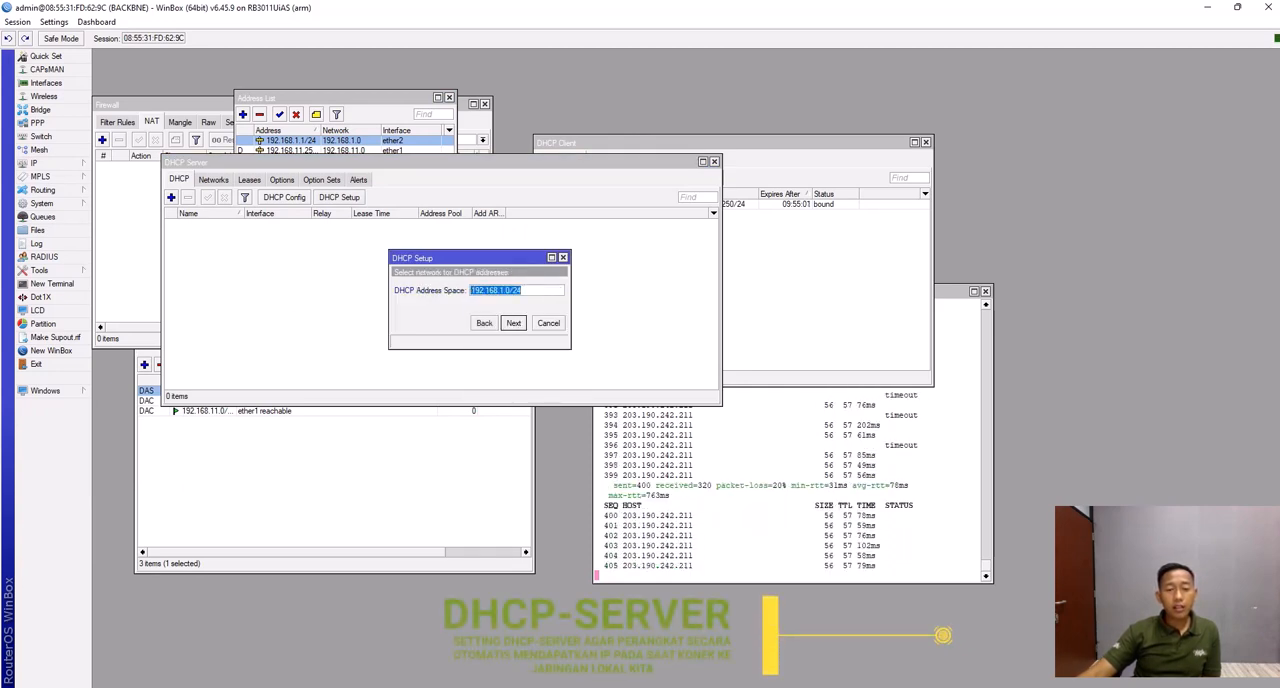
- Accept address space 192.168.1.0/24, gateway 192.168.1.1, address pool 192.168.1.2-192.168.1.254 and the DNS server for the DHCP setup
key("Return")
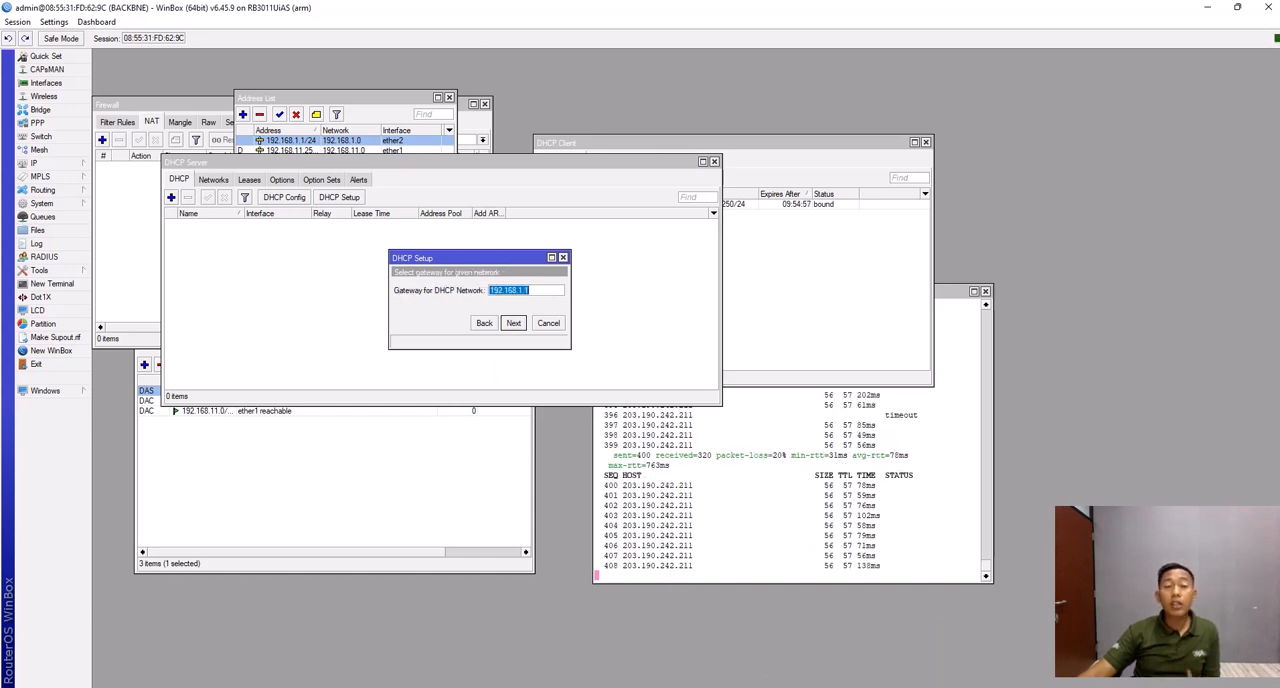
key("Return")
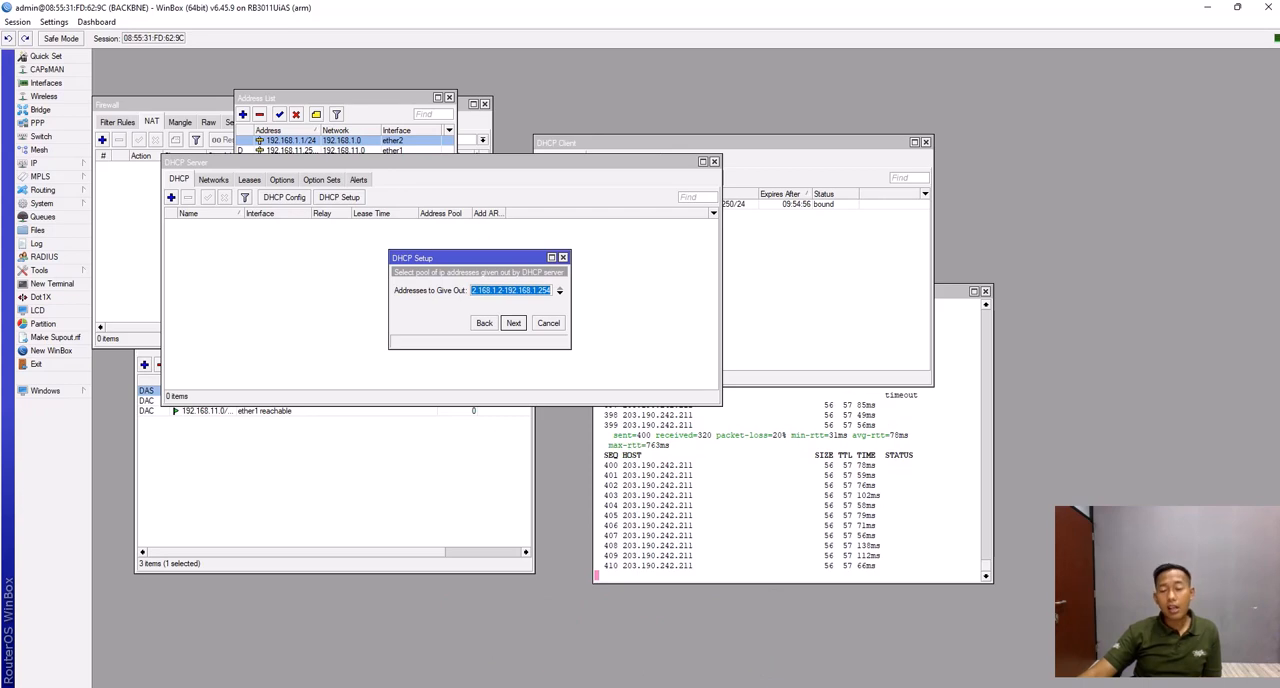
key("Return")
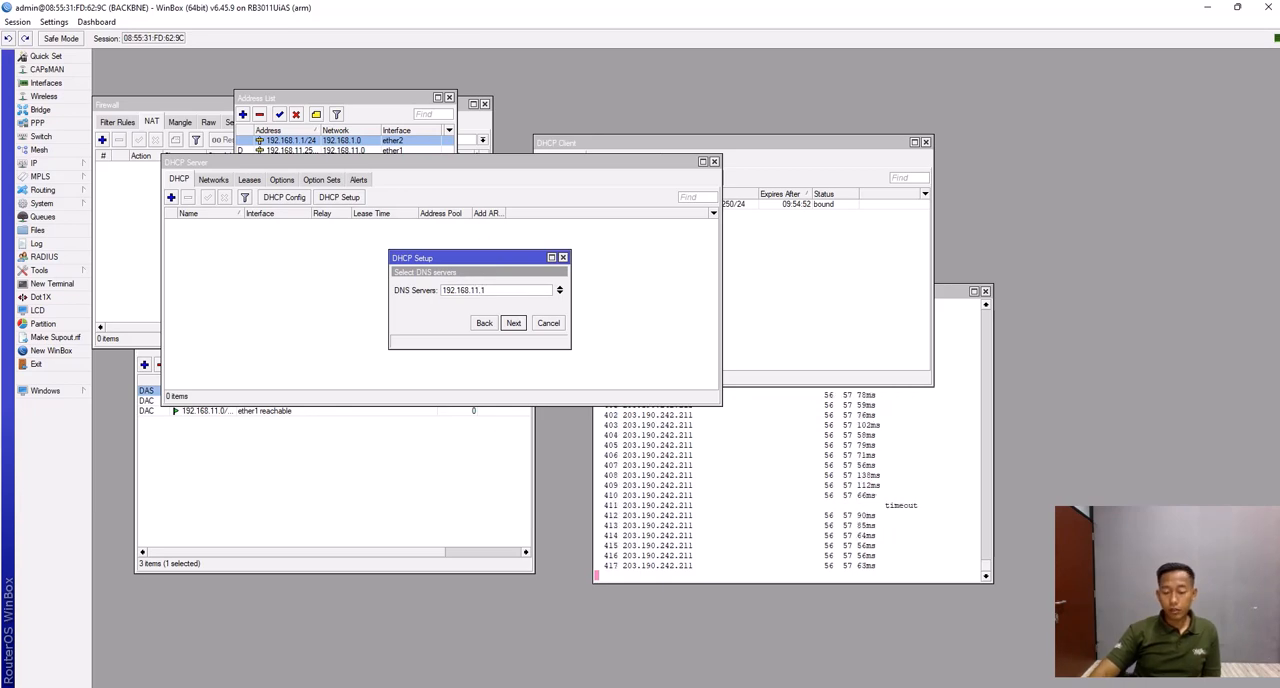
key("BackSpace")
key("Return")
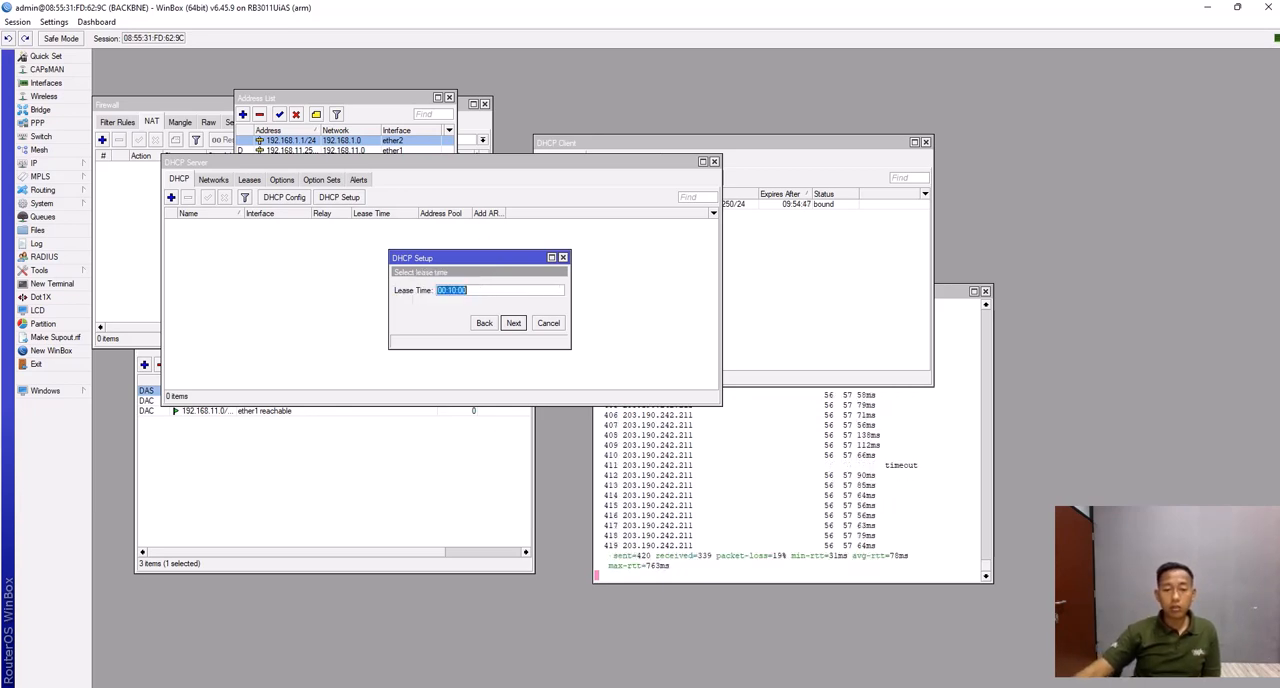
- Set the DHCP lease time to 10:00:00 and complete the DHCP server setup
left_click(450, 290)
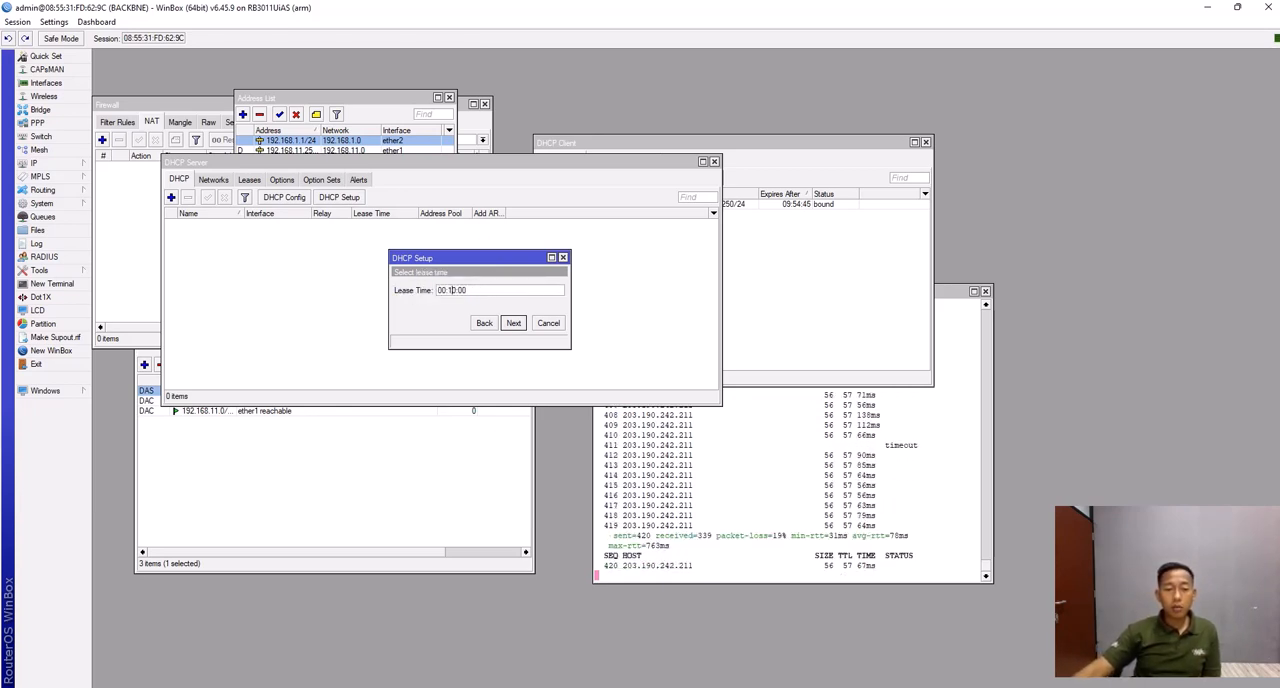
key("BackSpace")
type("00")
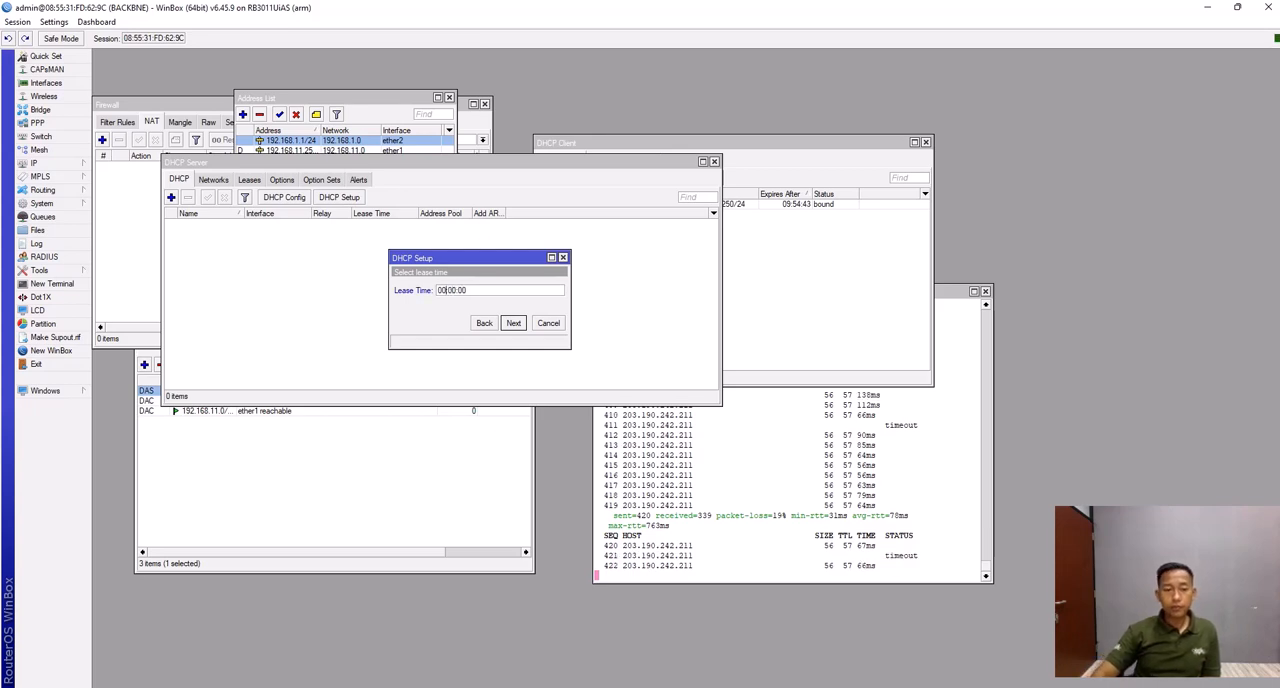
key("BackSpace")
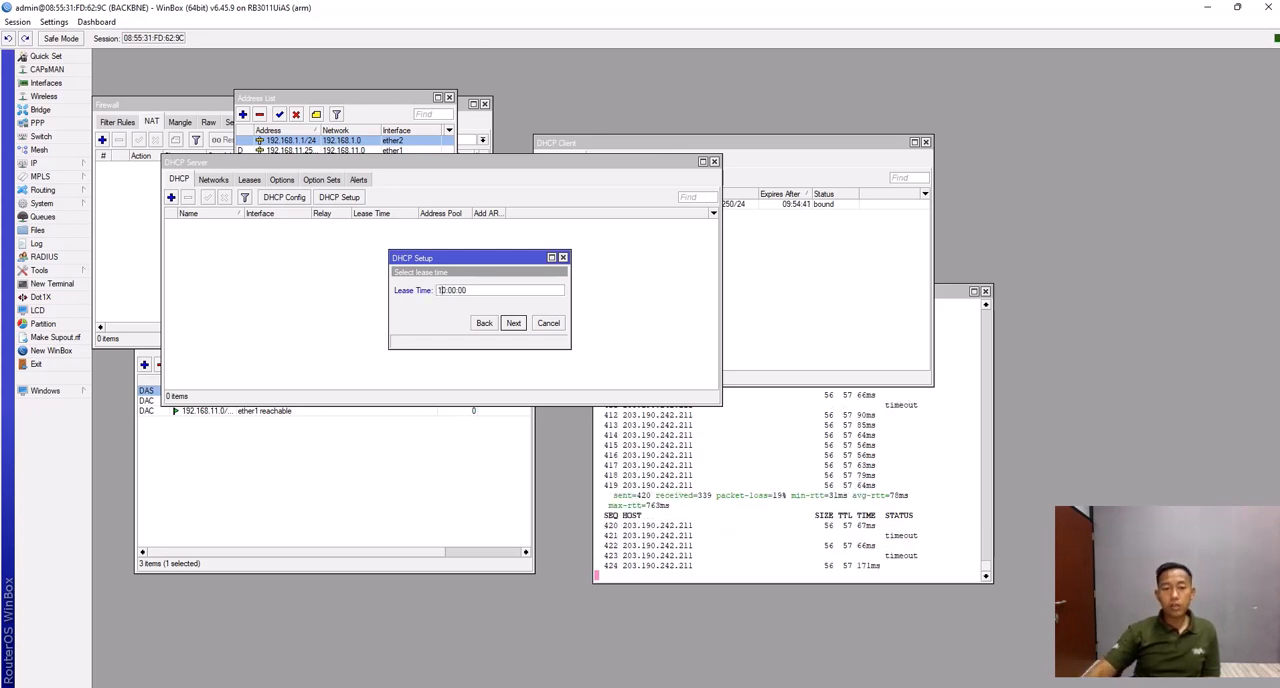
type("1")
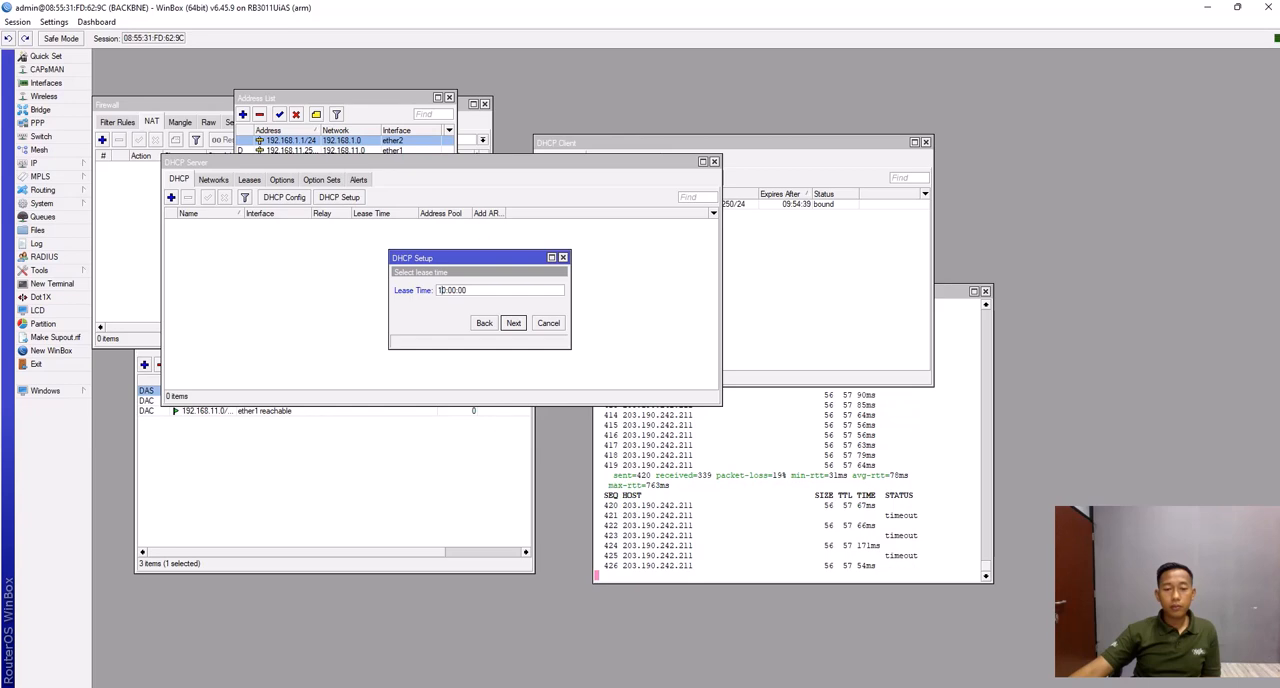
key("Return")
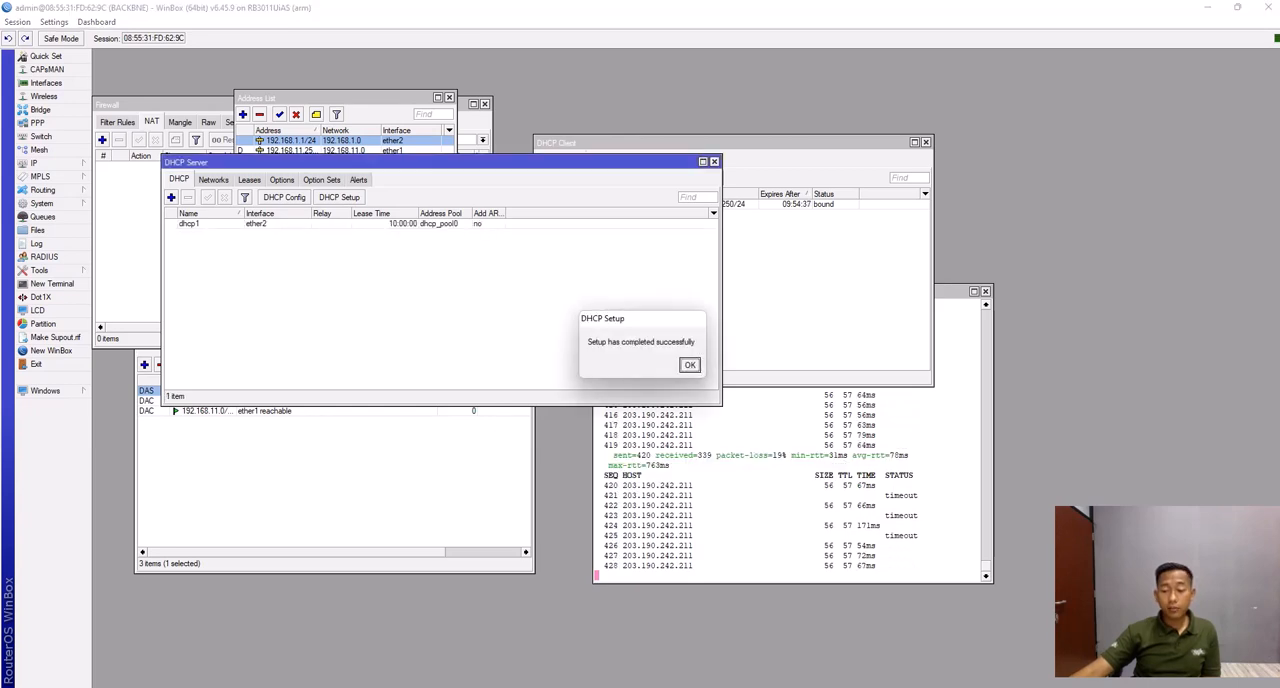
key("Return")
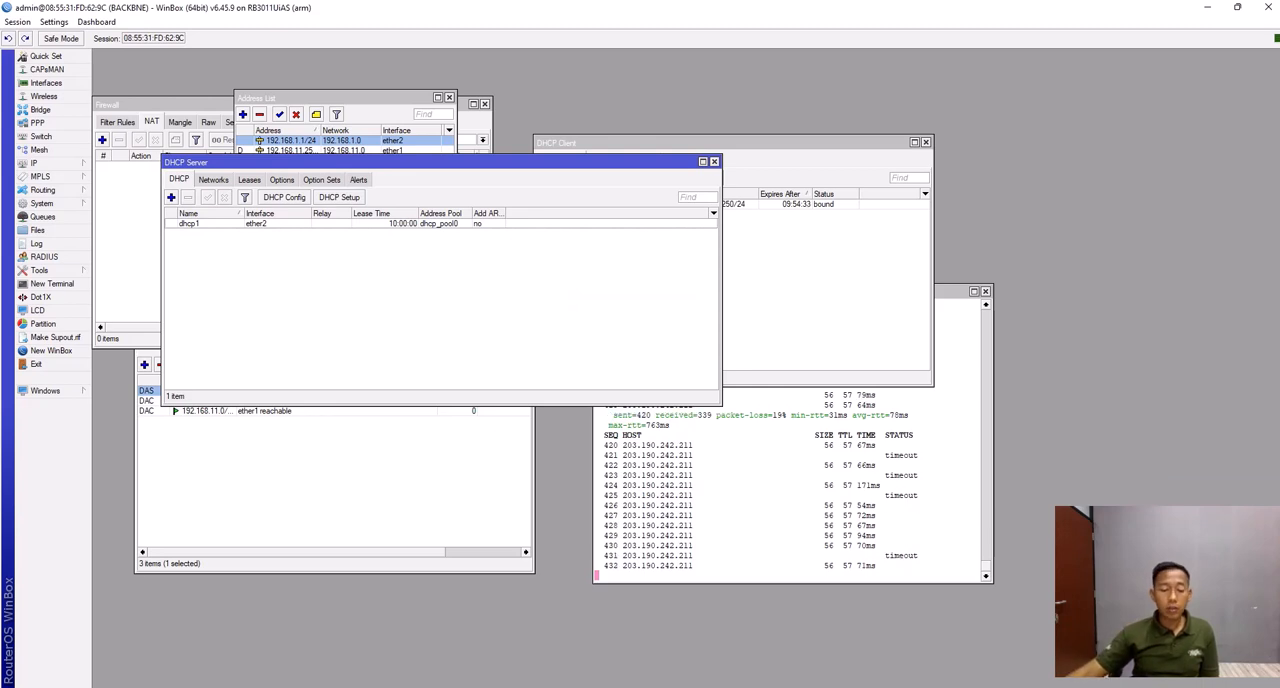
- Switch to the Windows Control Panel and open the computer's network adapter connections through the Network and Sharing Center
key("super")
type("c")
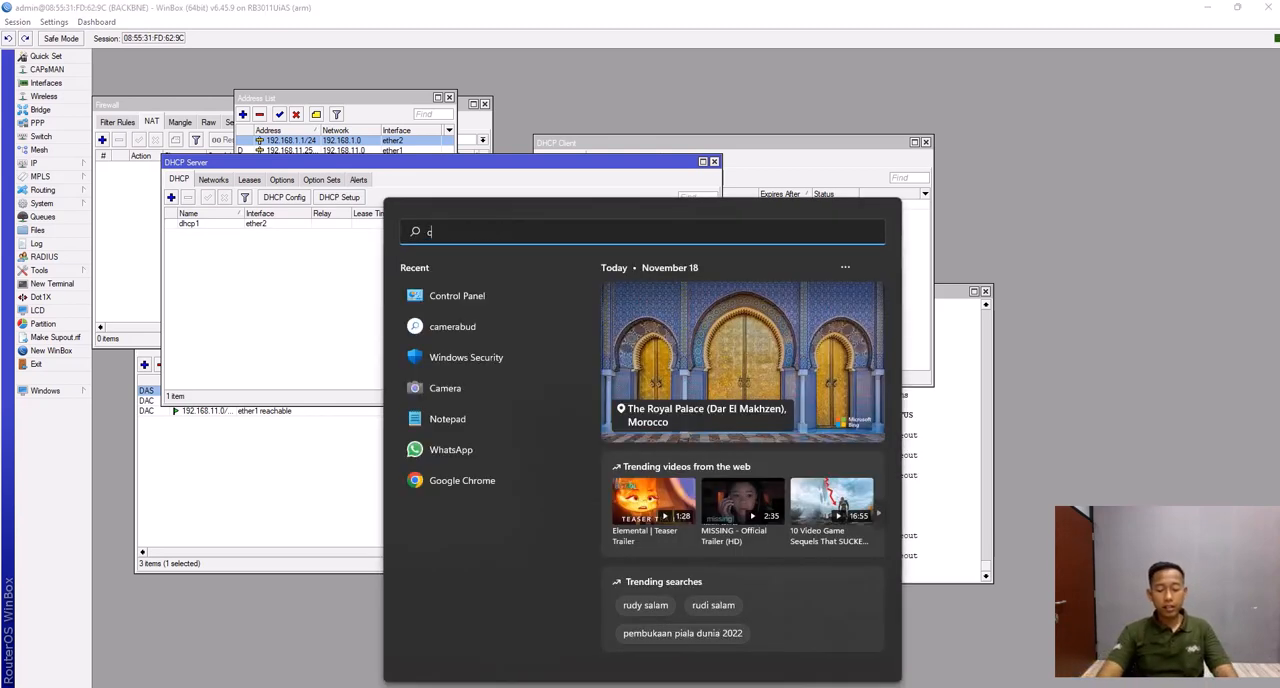
type("ontrol")
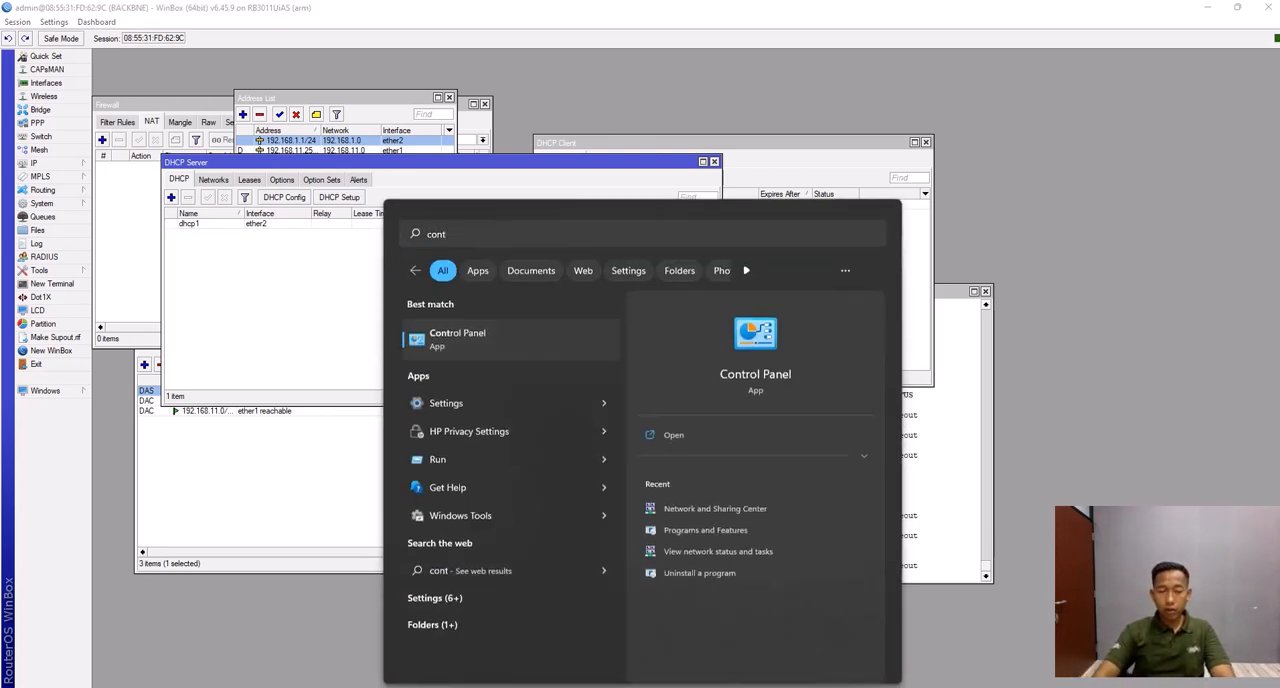
key("Return")
left_click(579, 361)
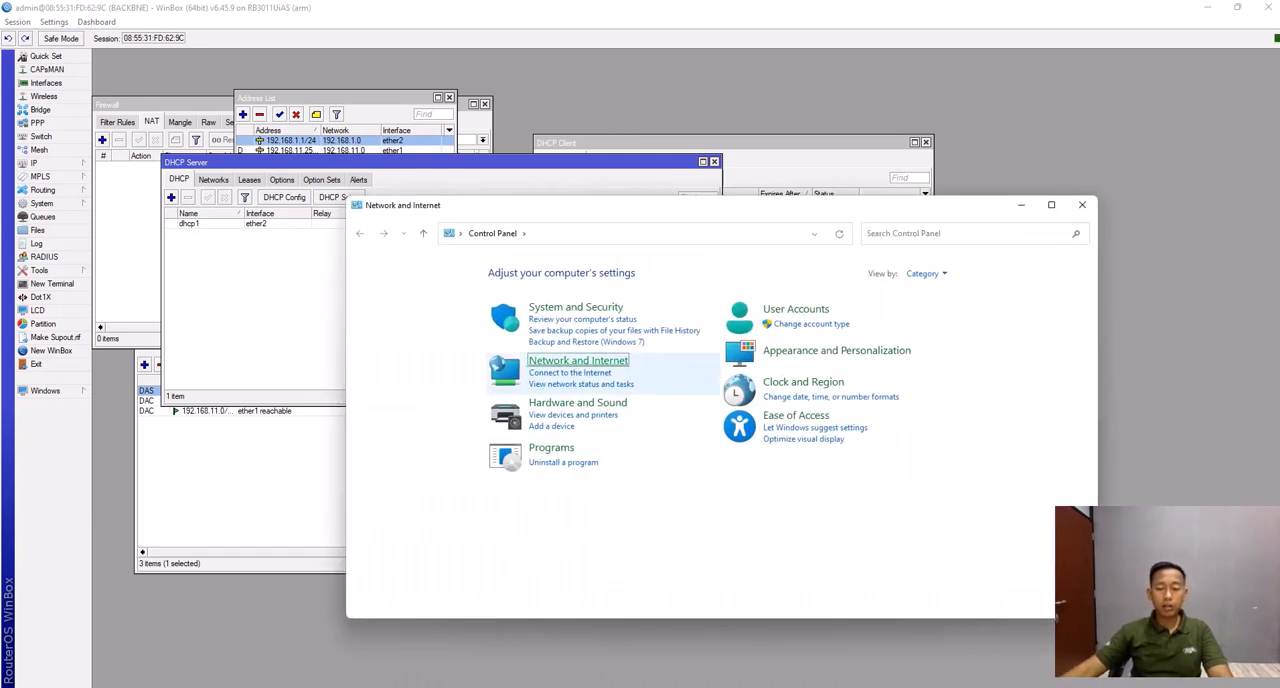
left_click(588, 273)
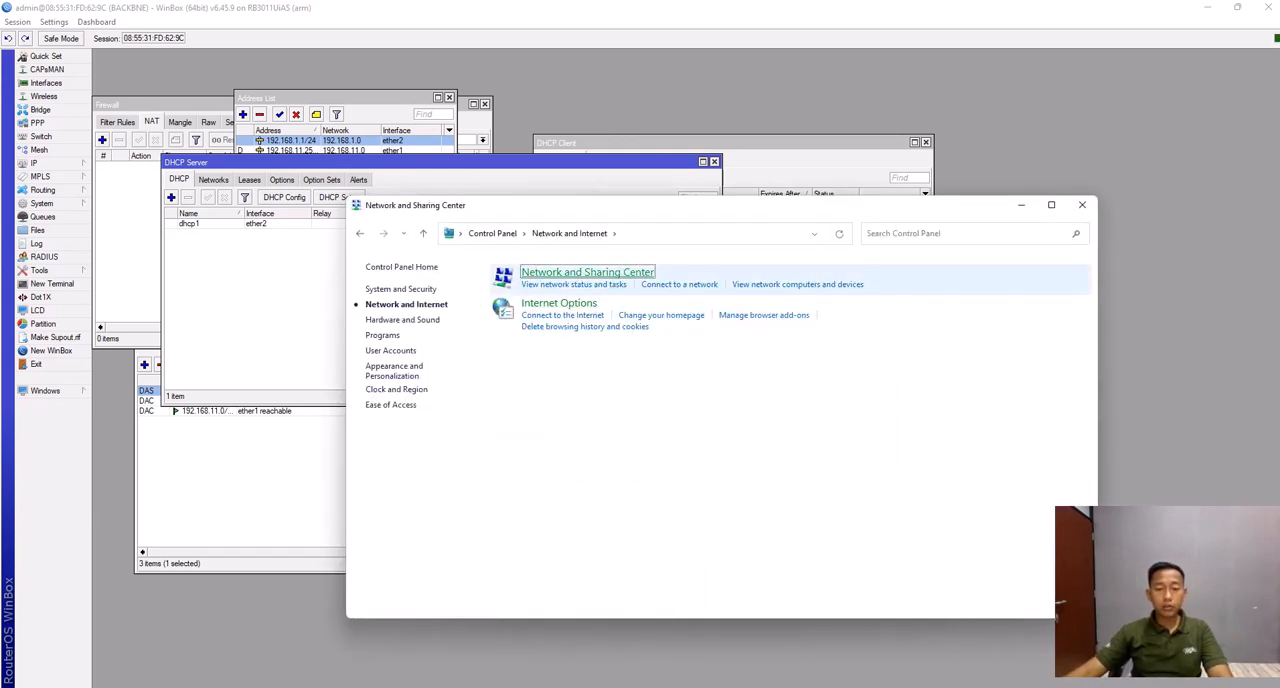
left_click(408, 291)
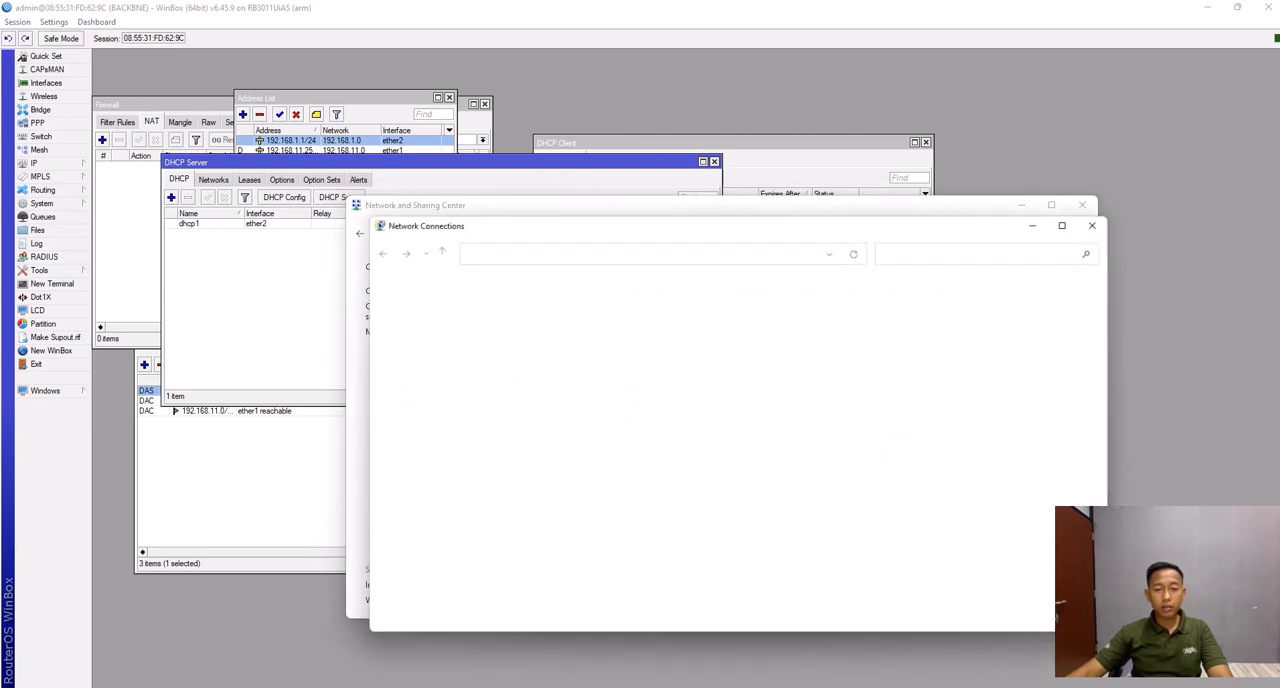
- Disable the Ethernet adapter and enable it again to request a new DHCP lease
left_click(474, 310)
right_click(474, 310)
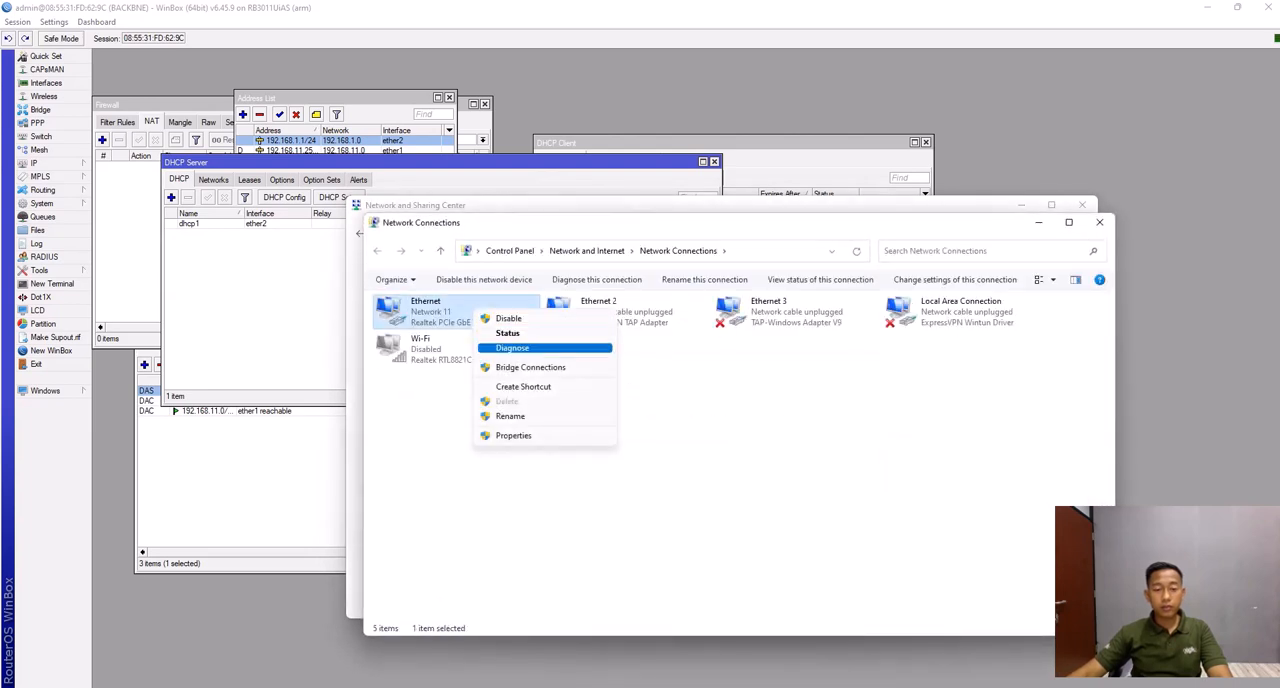
left_click(508, 318)
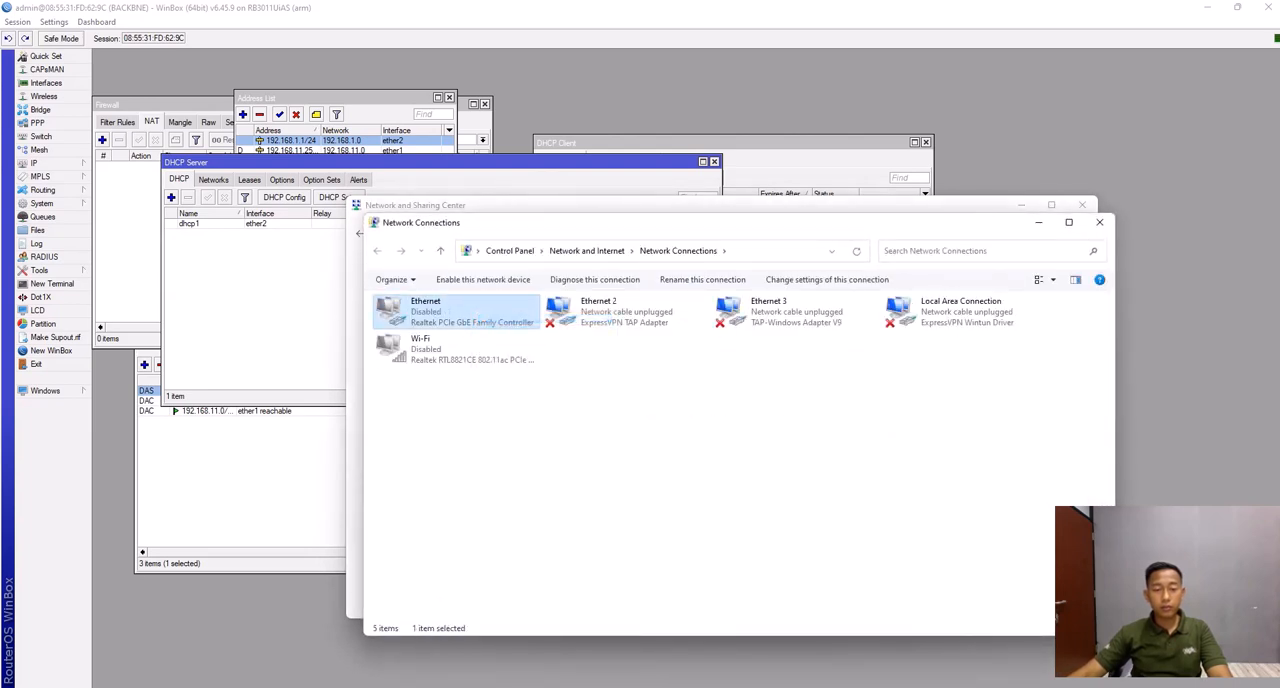
right_click(483, 323)
left_click(516, 332)
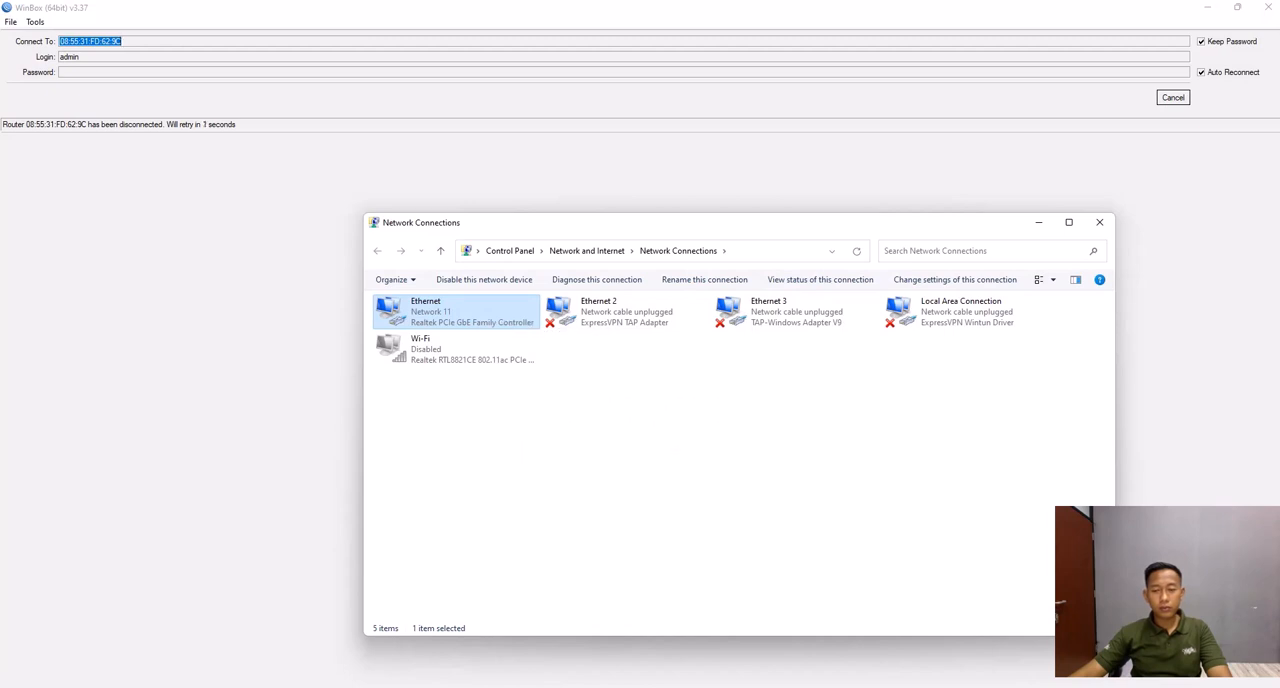
- Check the Ethernet adapter's connection details for its IPv4 address, gateway, DHCP and DNS servers, and close them
double_click(470, 318)
left_click(563, 346)
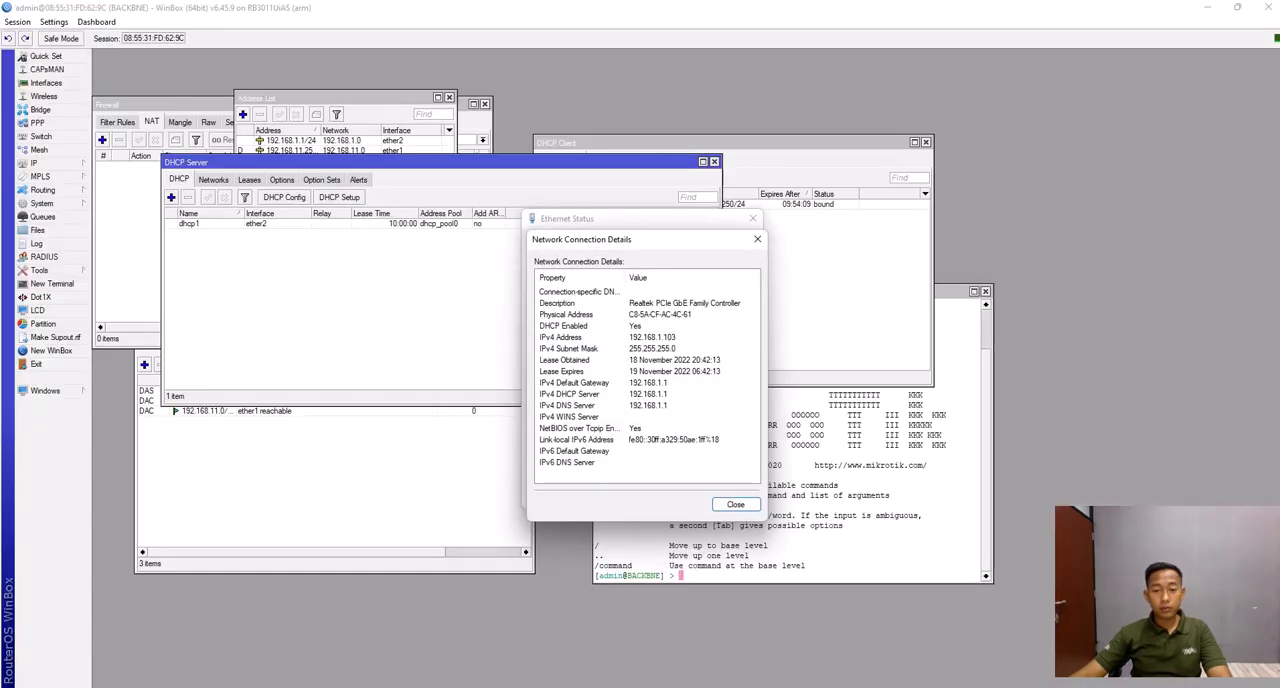
left_click(735, 504)
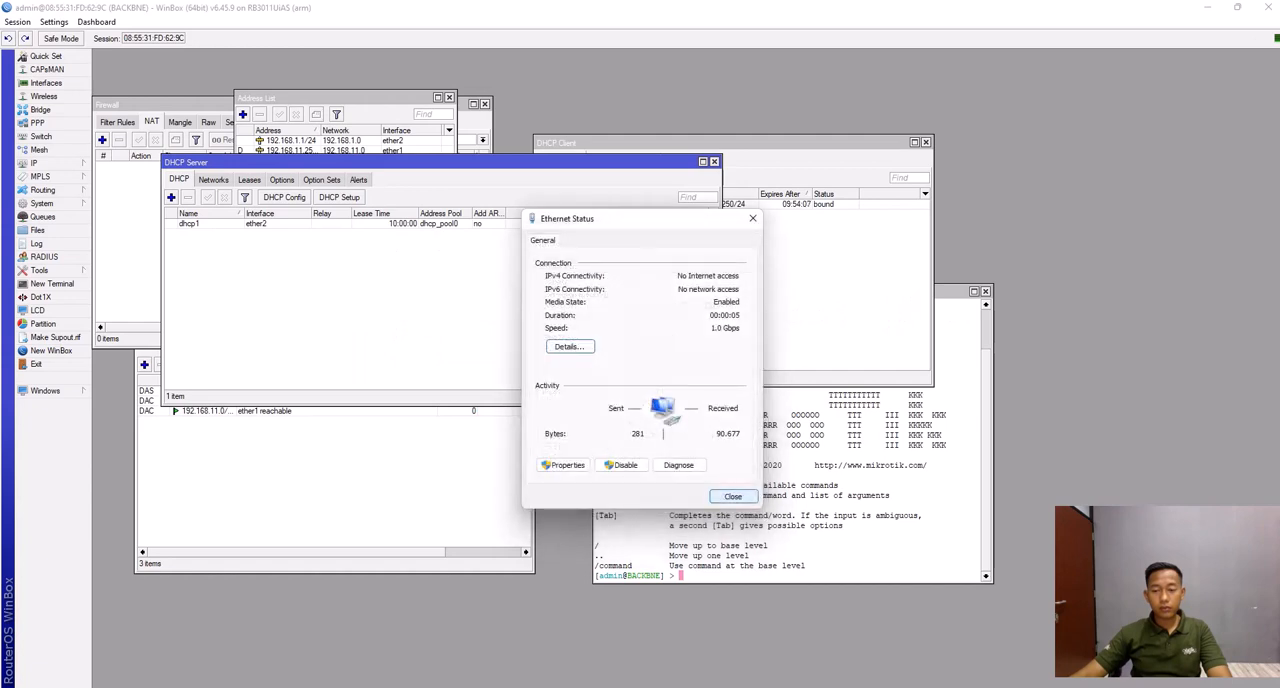
left_click(730, 493)
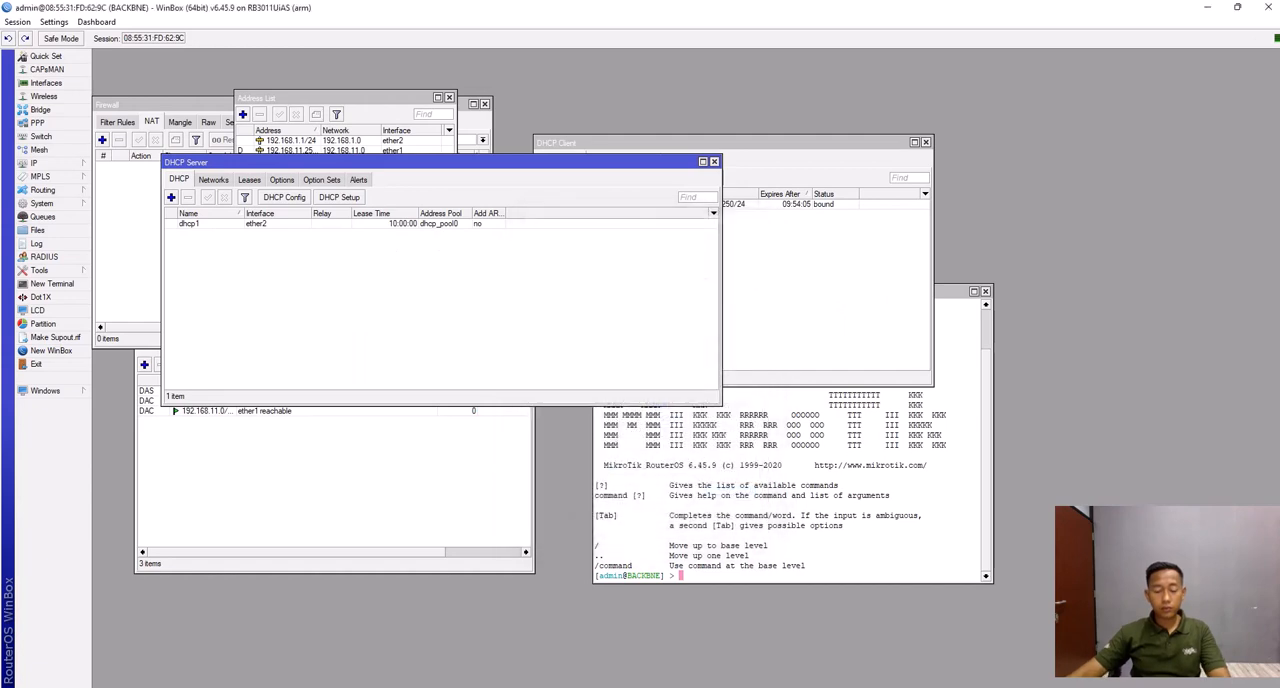
- Open the Windows Command Prompt and test the connection to the router with ping 192.168.1.1
key("super+r")
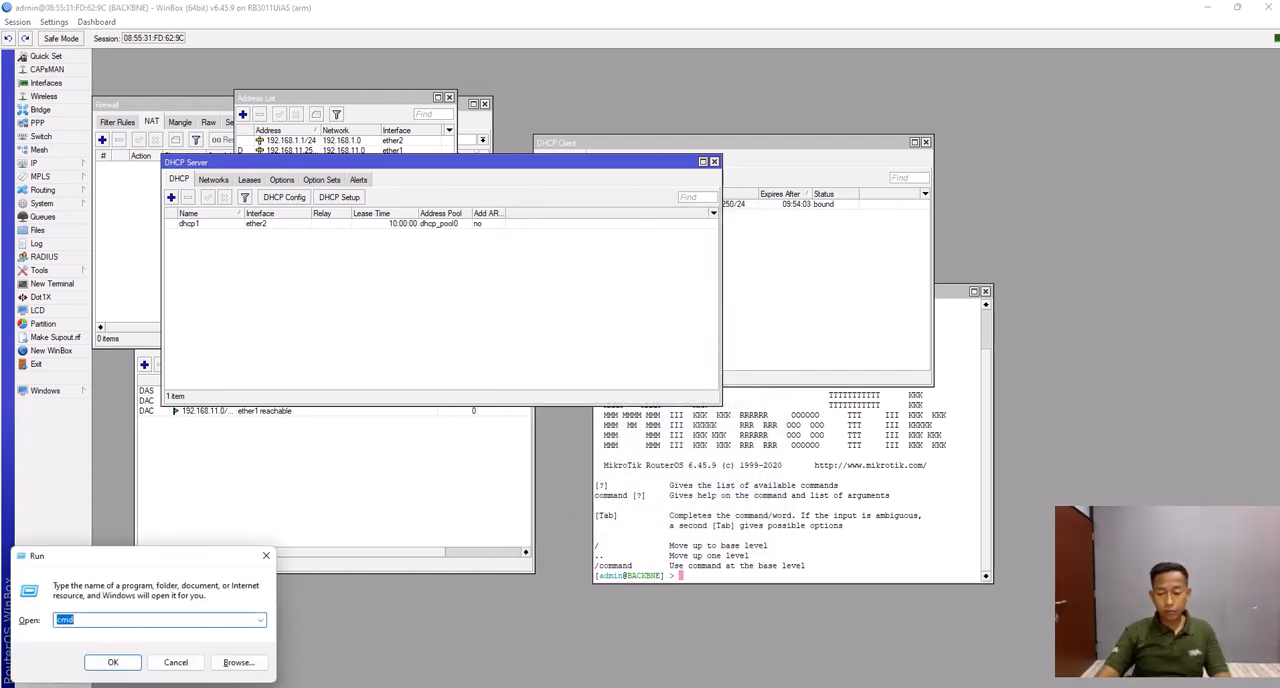
key("Return")
type("pi")
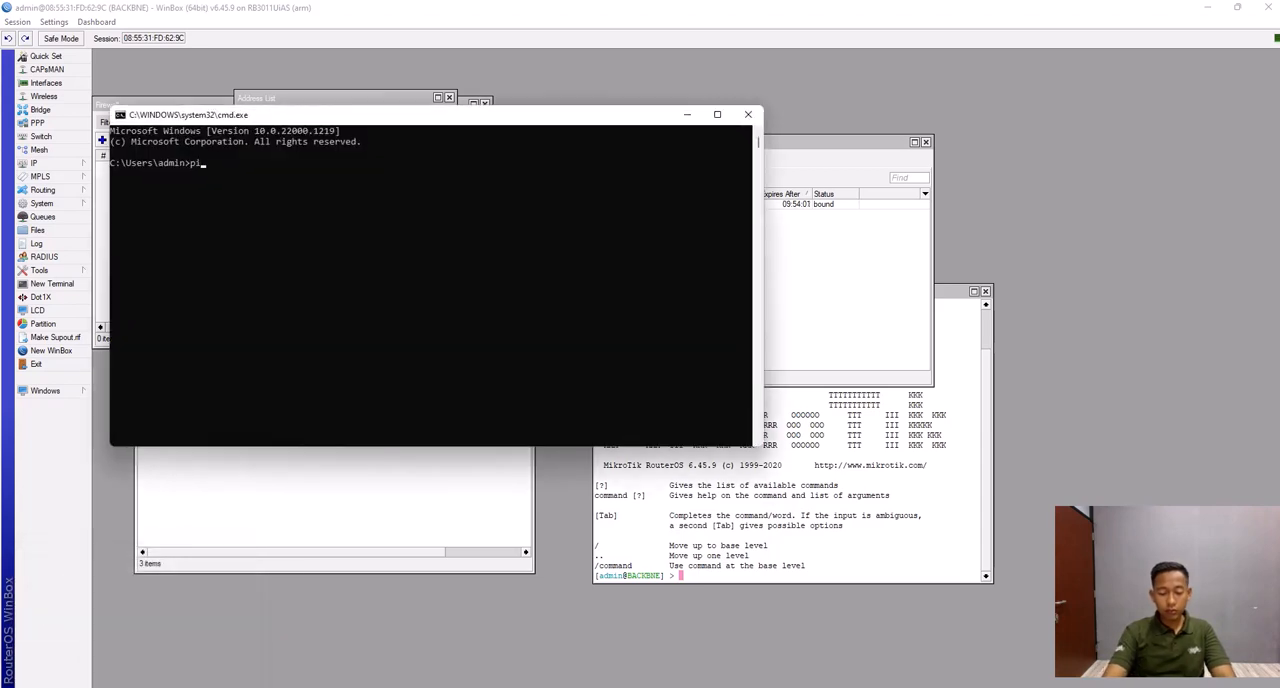
type("ng 192.1")
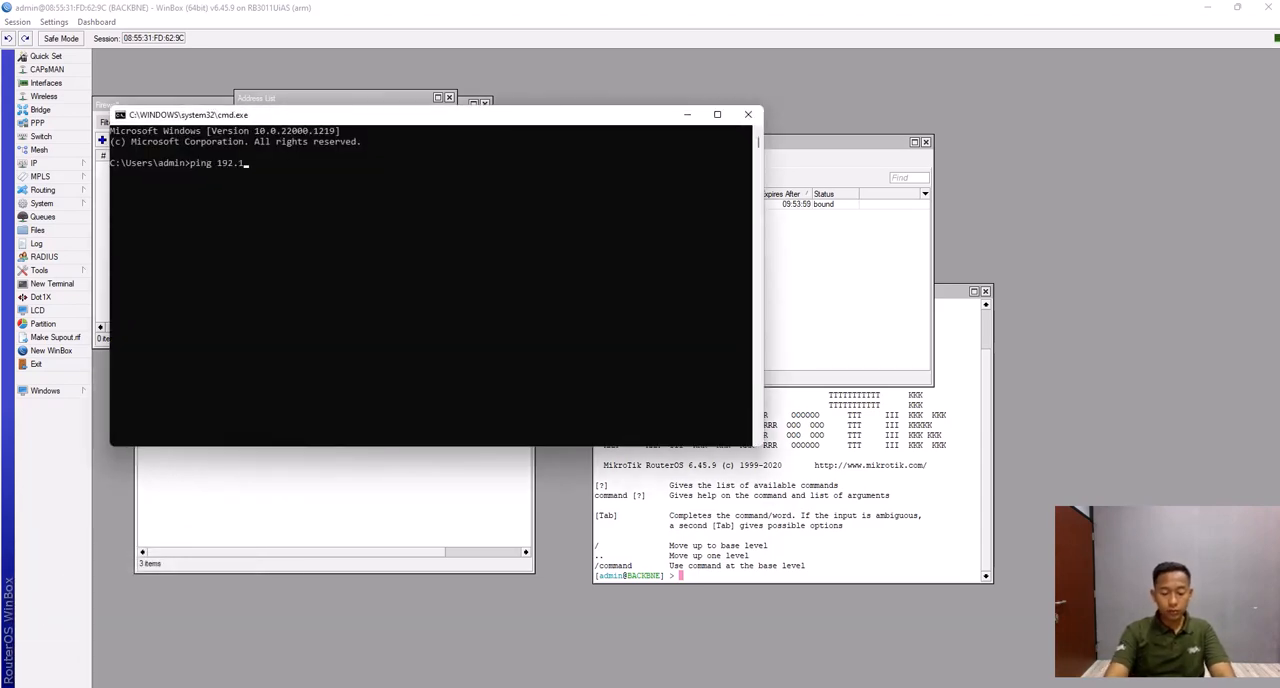
type("68.1.1")
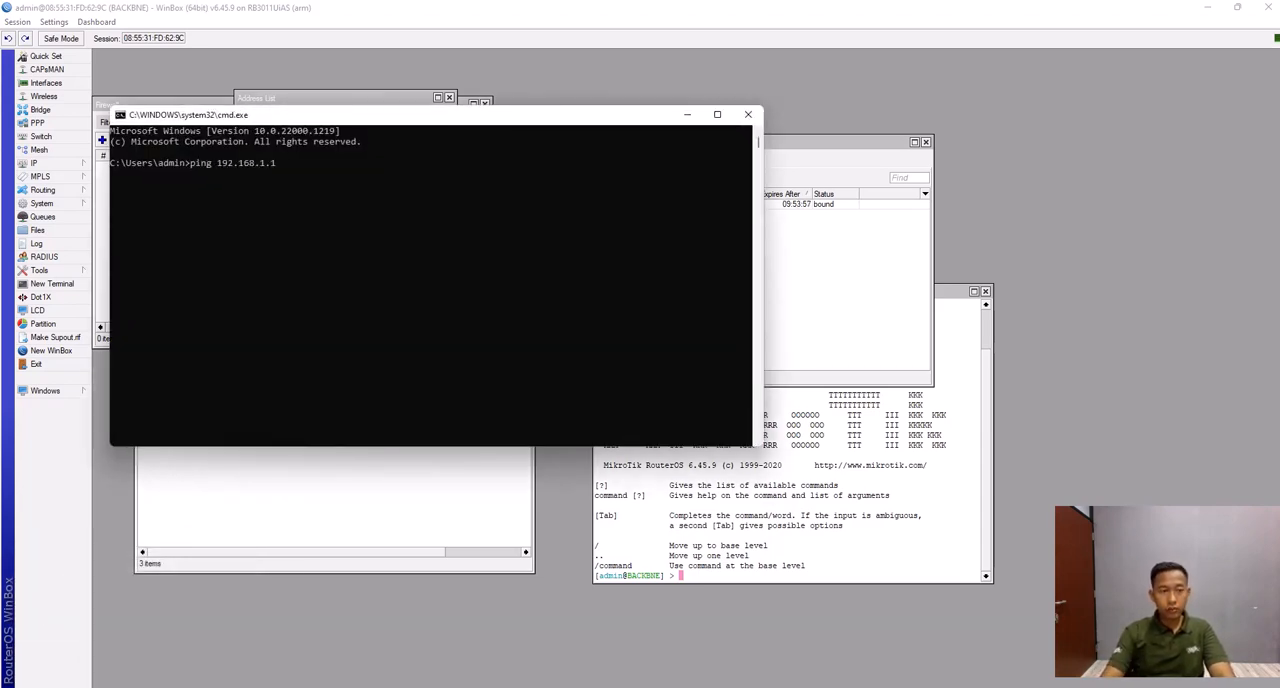
key("Return")
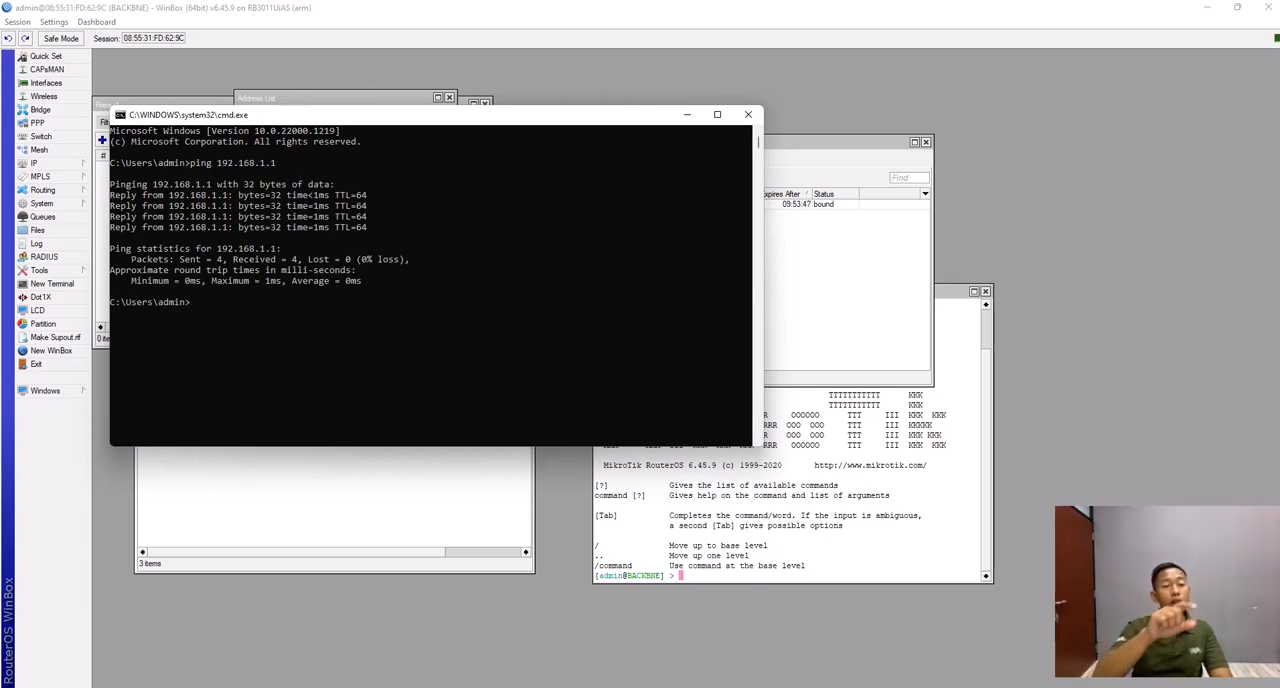
- Test the internet connection with ping 8.8.8.8 and close the Command Prompt
type("ping")
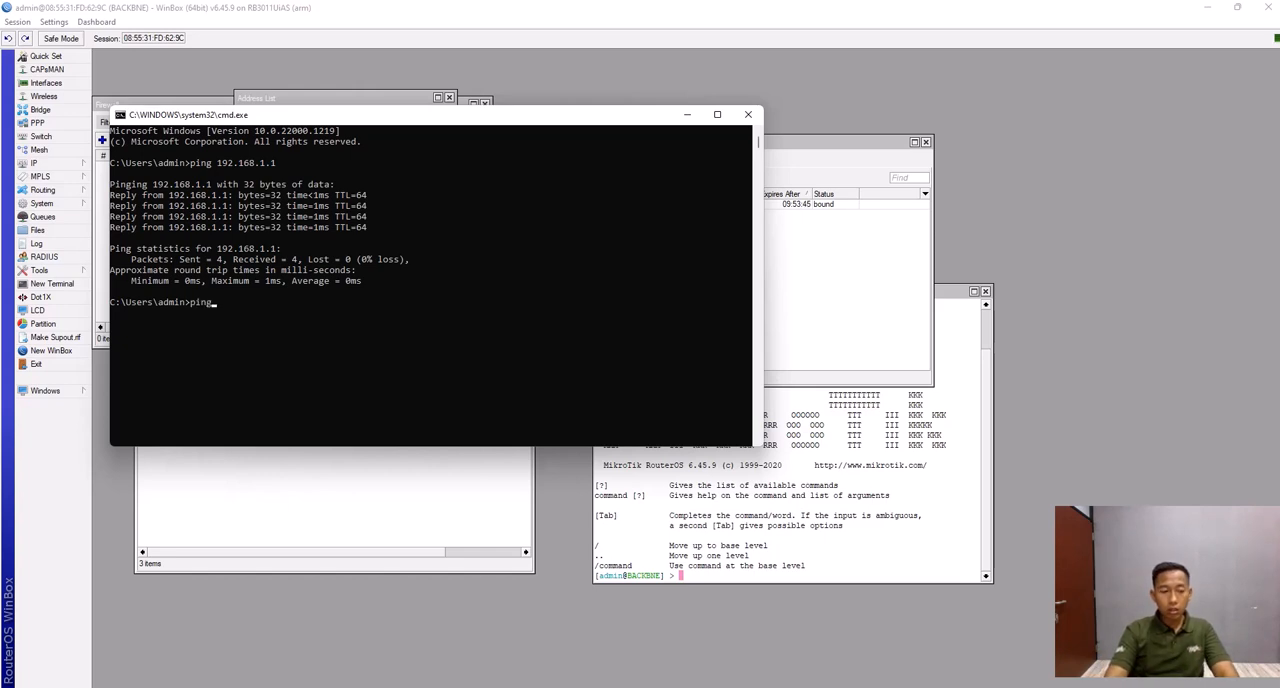
type(" 8.8.8.8")
key("Return")
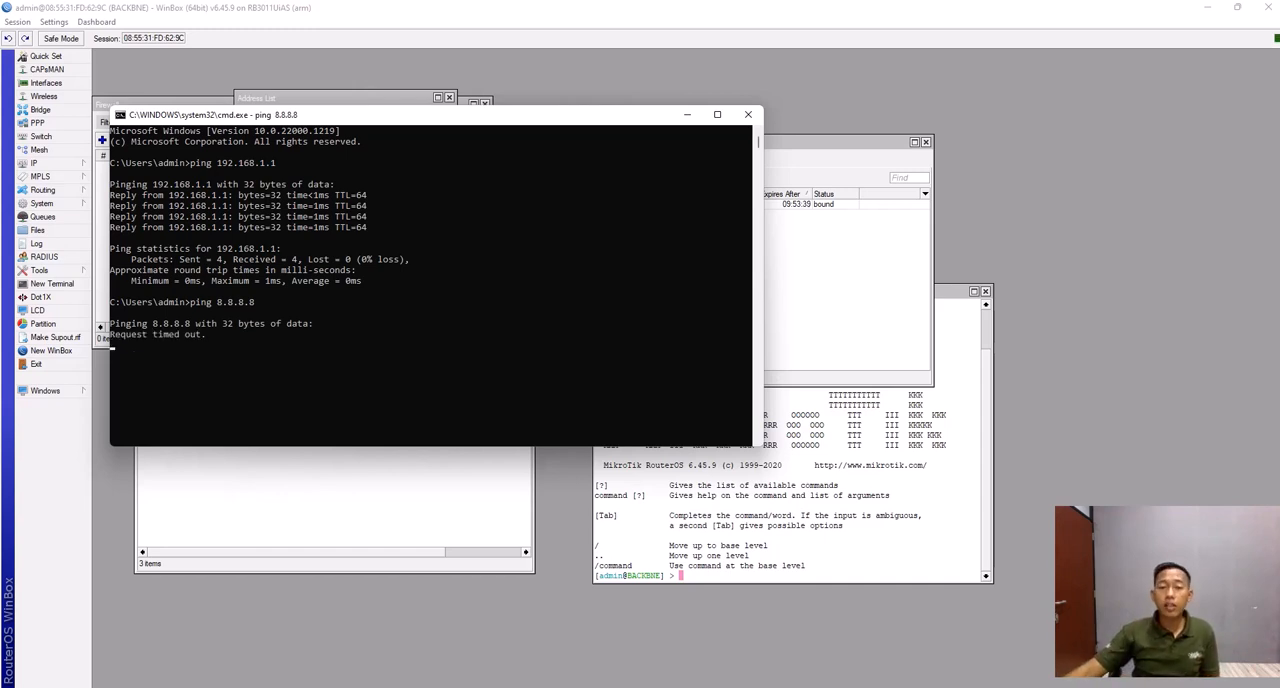
left_click(747, 114)
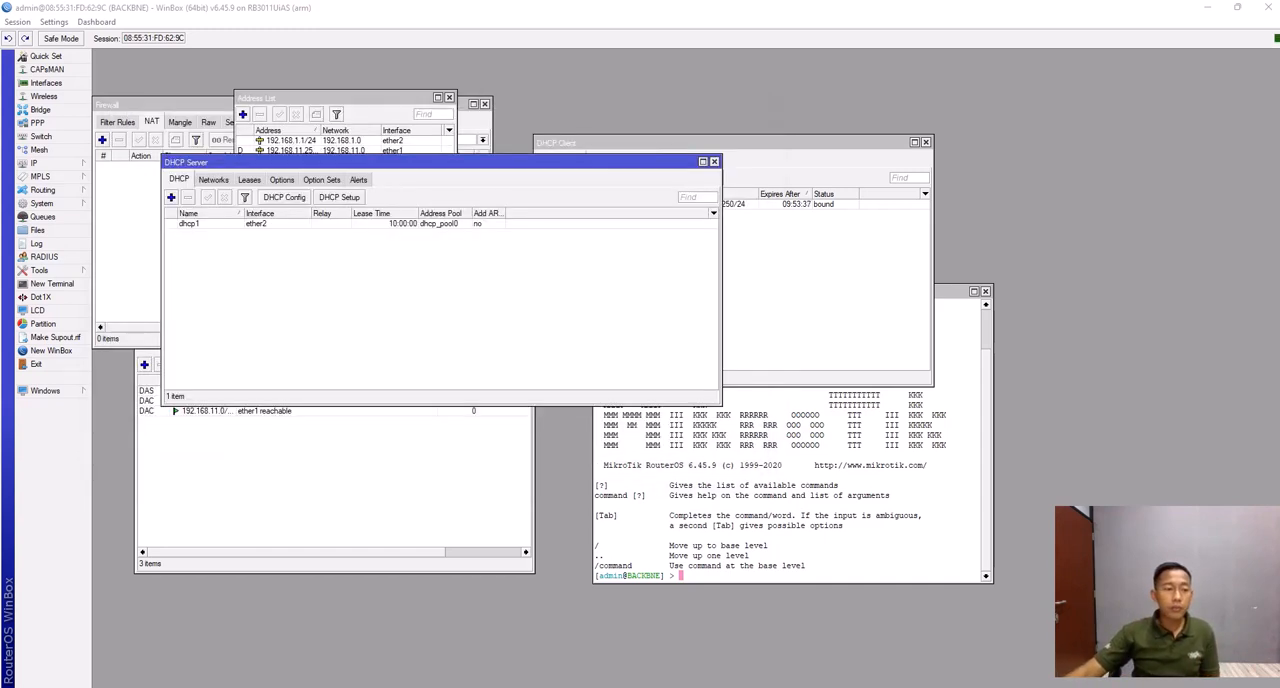
- Start a new firewall NAT rule with chain srcnat and out interface ether1
left_click(40, 163)
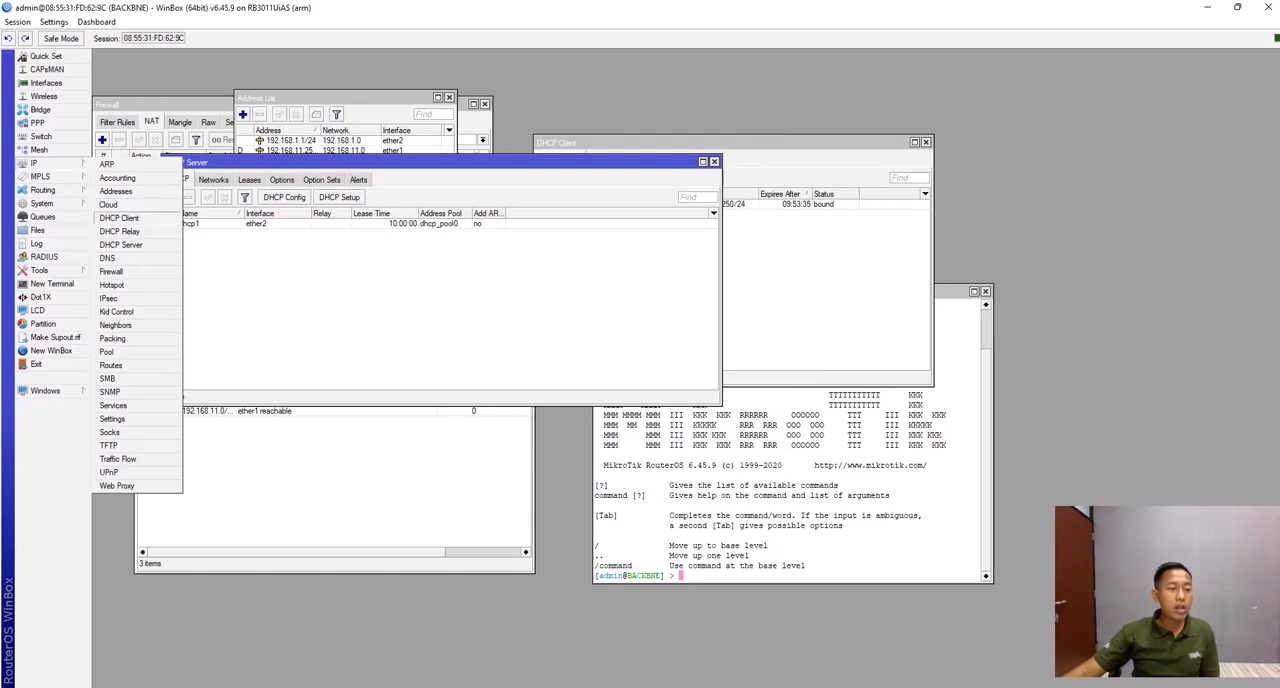
left_click(111, 271)
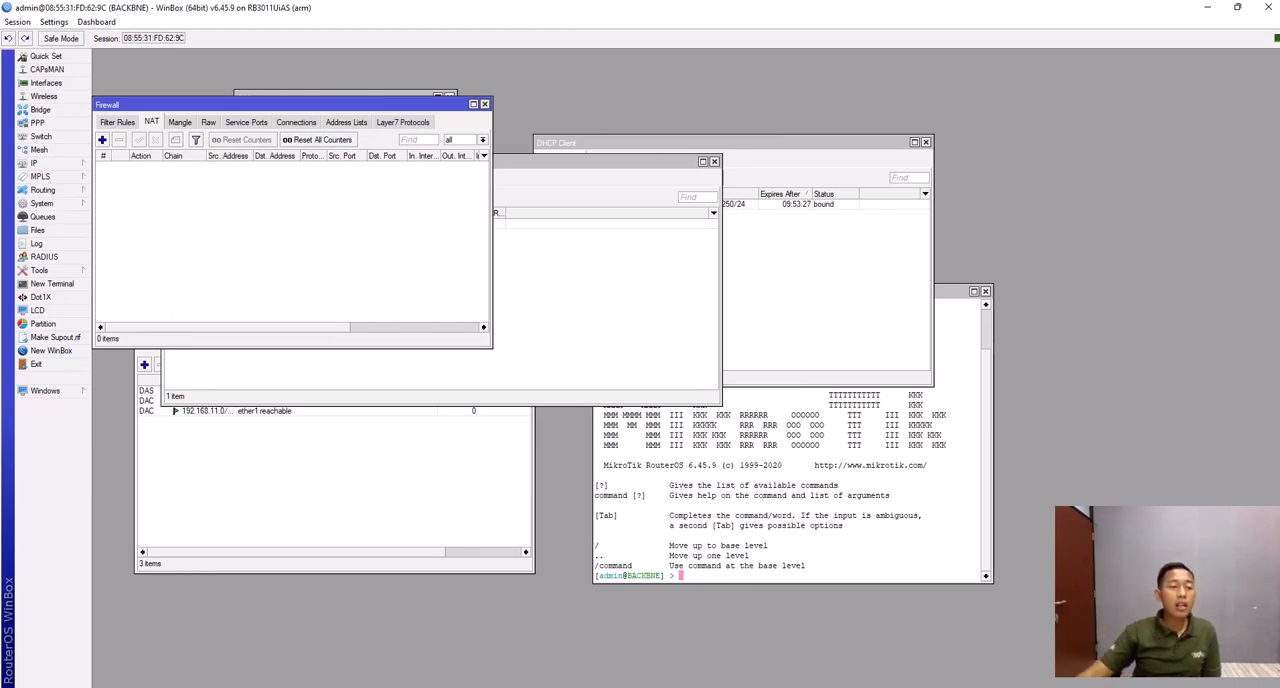
left_click(102, 139)
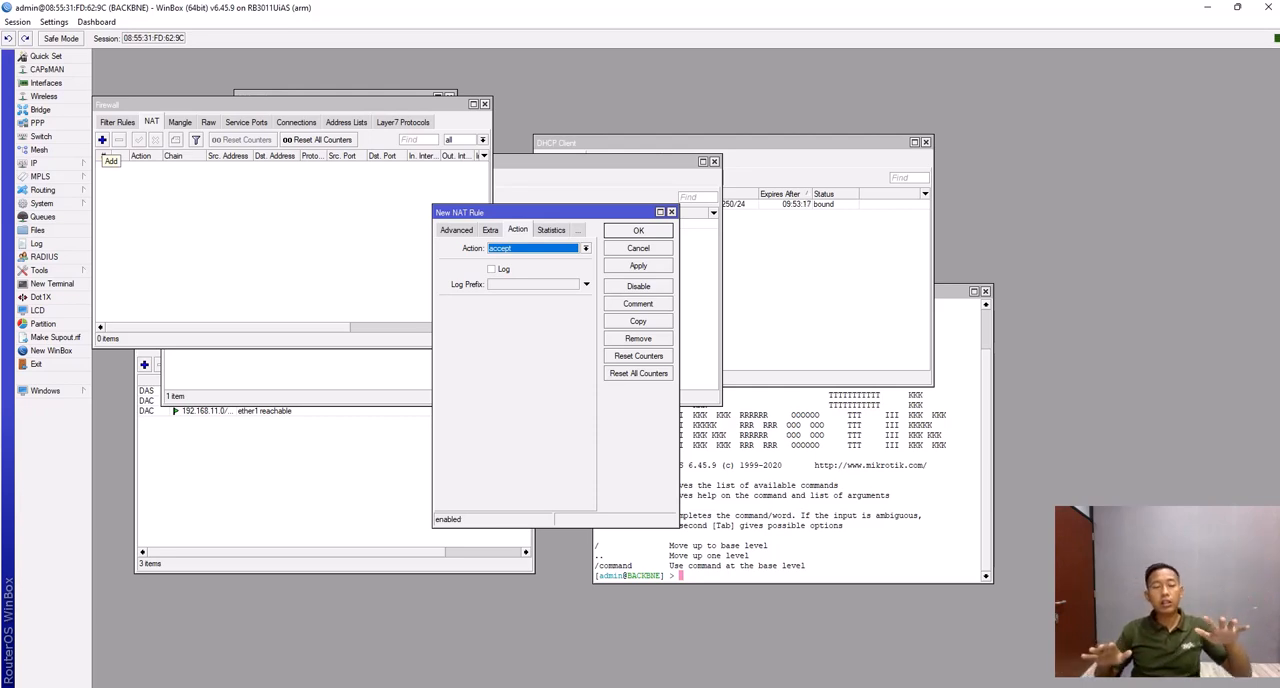
left_click(456, 230)
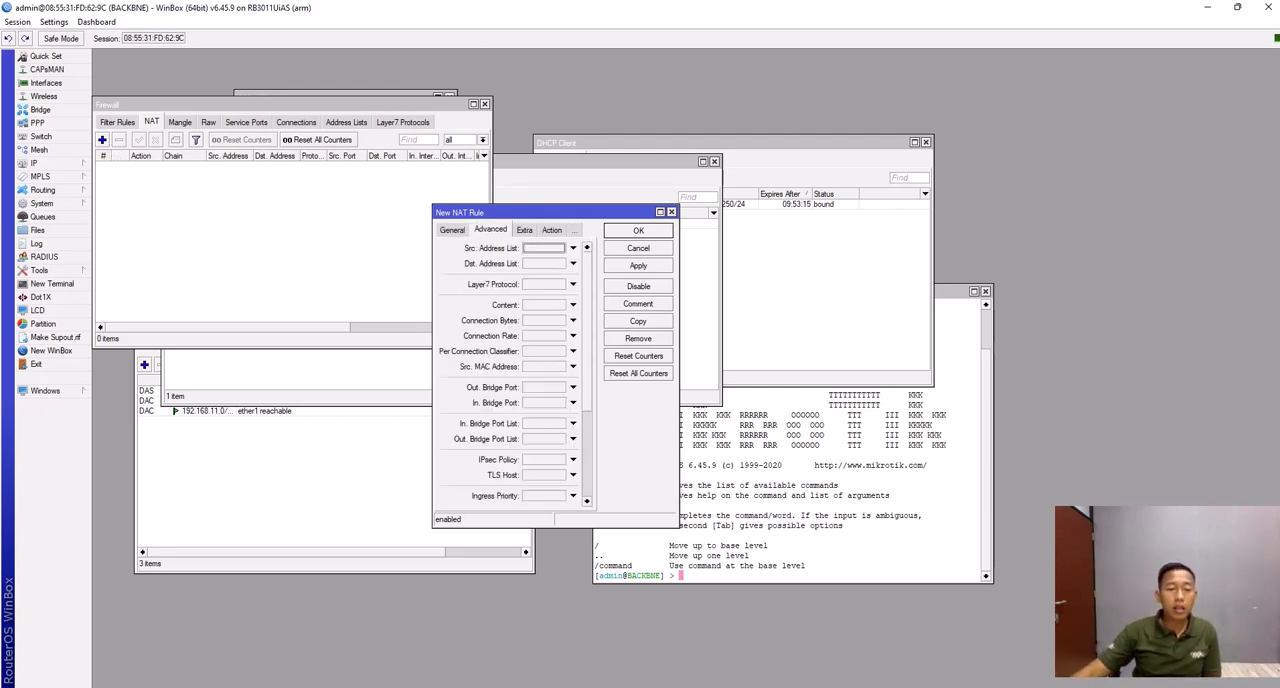
left_click(454, 230)
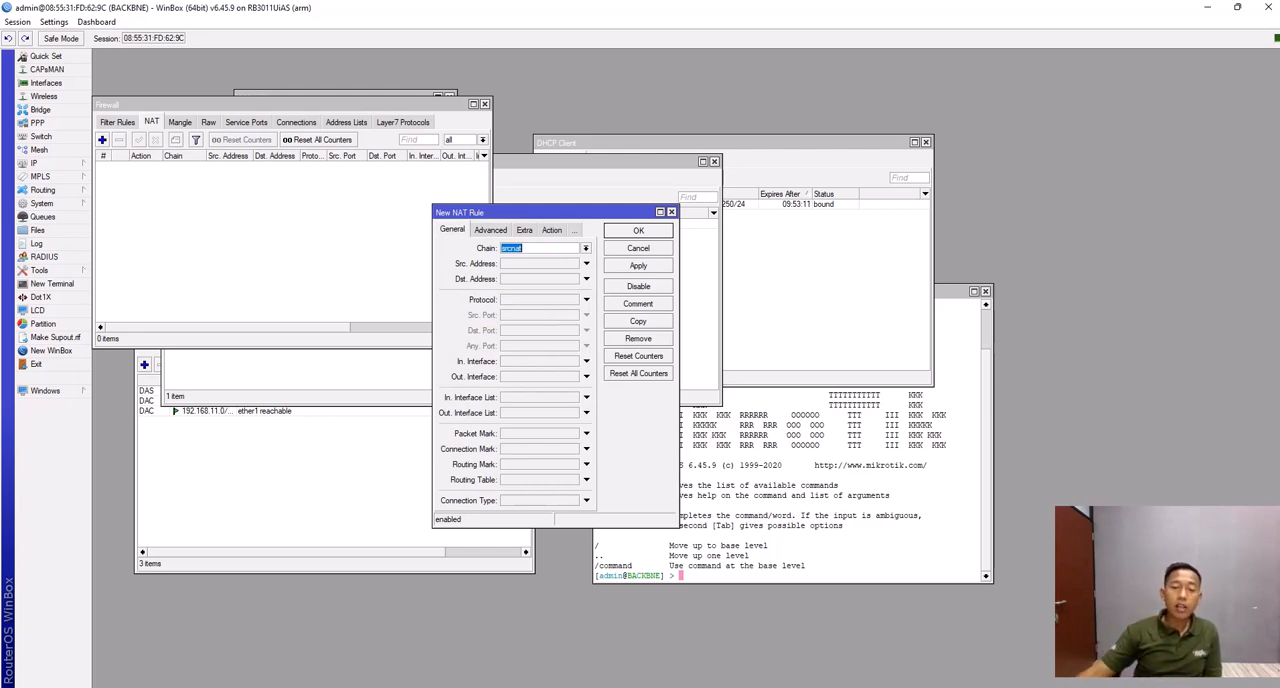
left_click(586, 248)
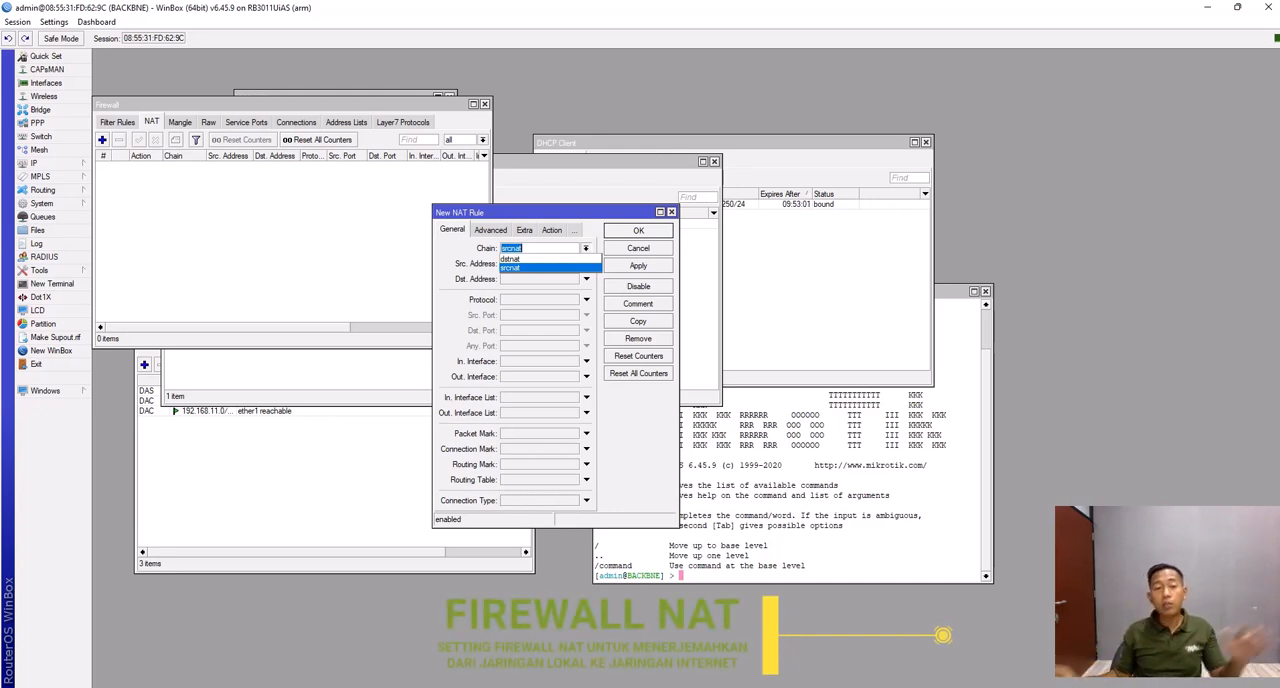
left_click(511, 268)
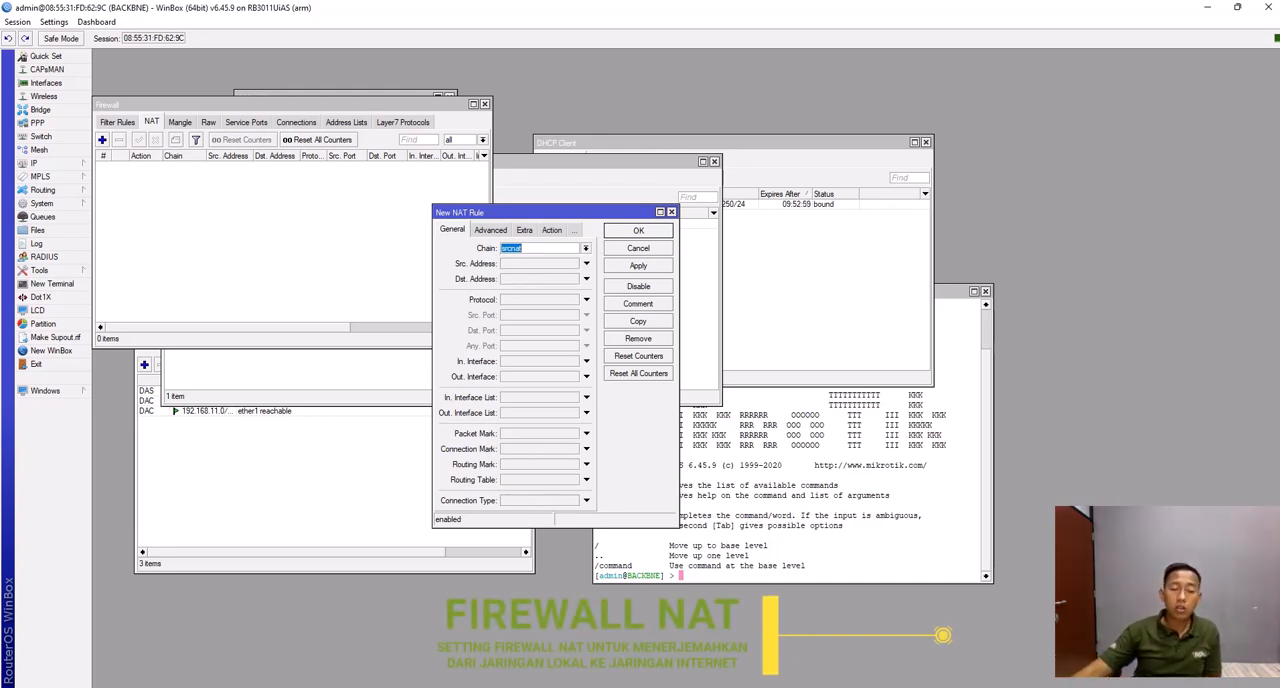
left_click(586, 377)
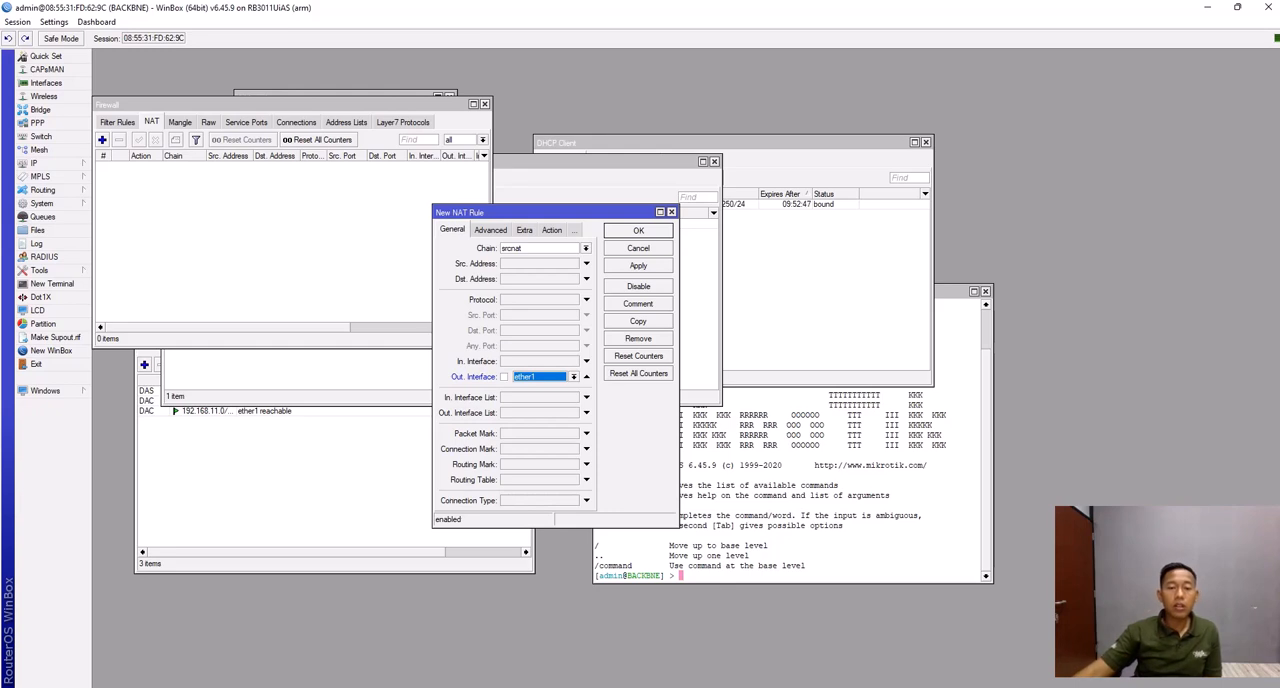
- Set the new NAT rule's action to masquerade and save the rule
left_click(552, 230)
left_click(586, 248)
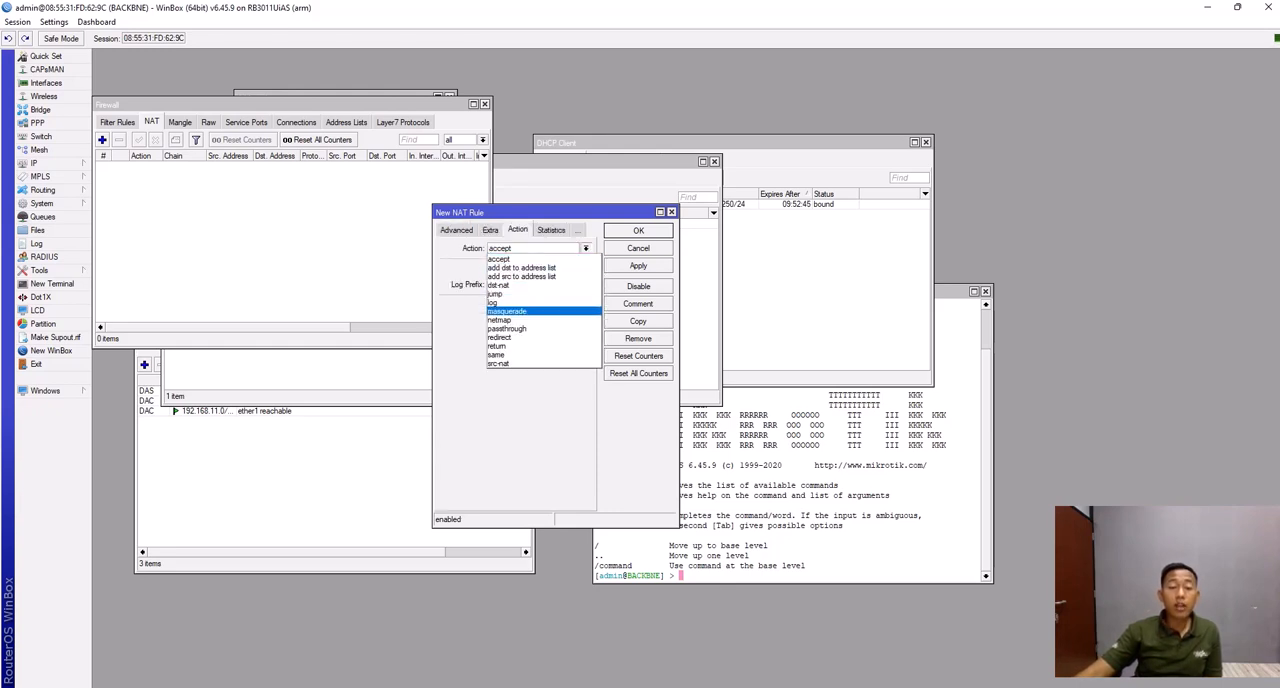
left_click(530, 311)
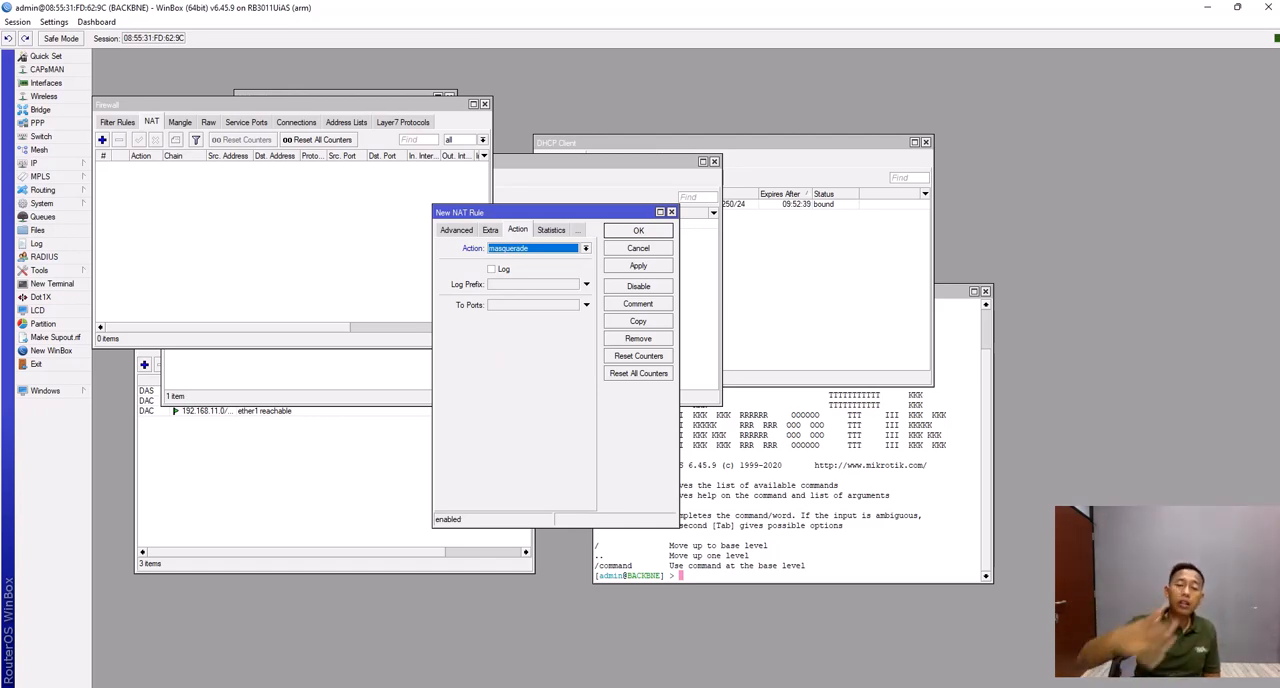
left_click(638, 266)
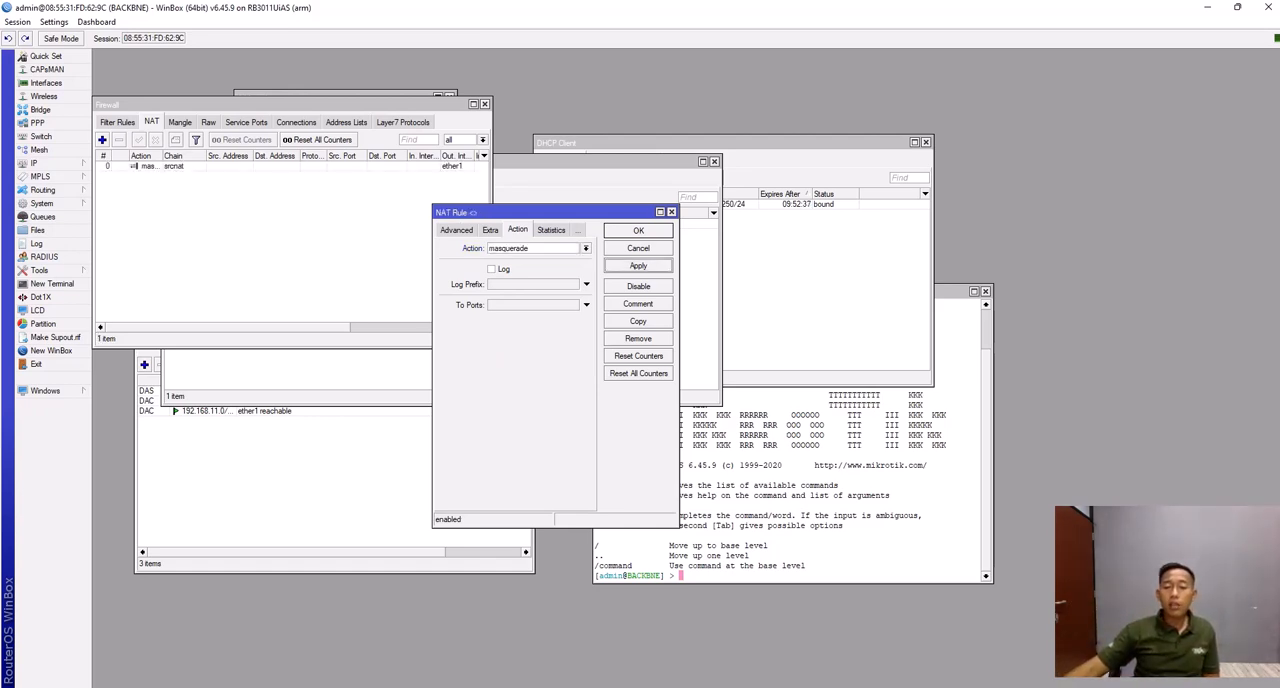
left_click(638, 231)
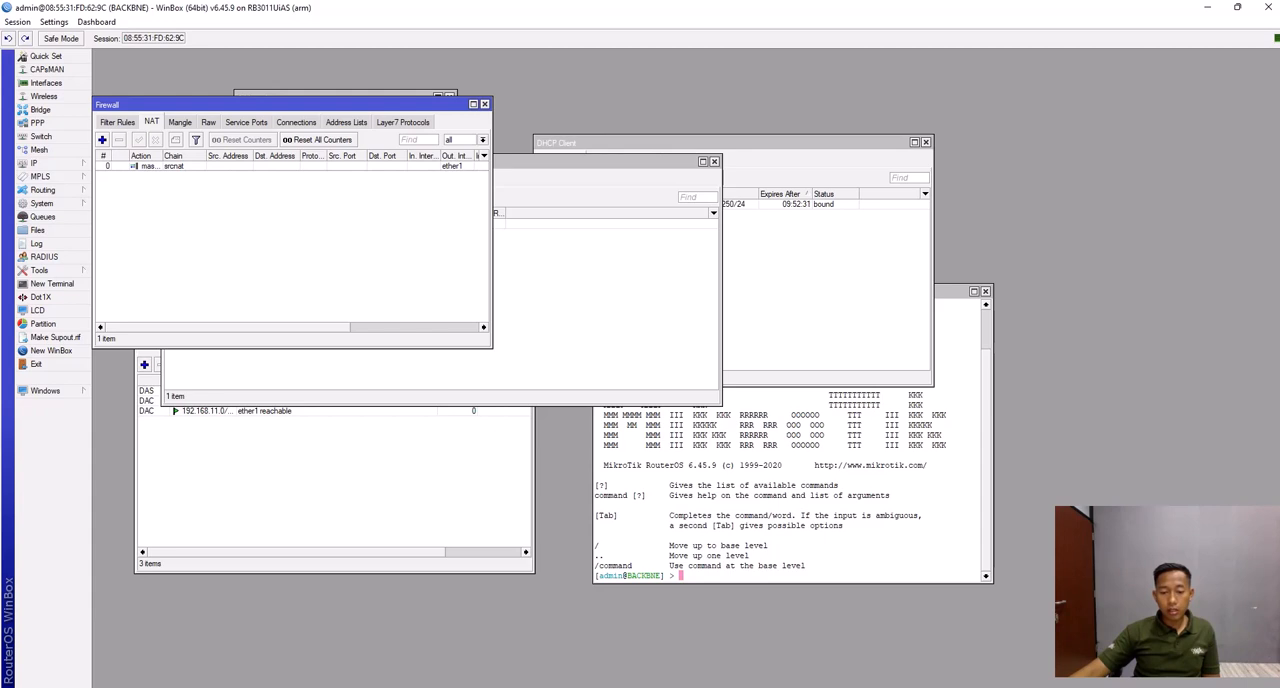
- Switch to the Windows Network Connections window and disable and re-enable the Ethernet adapter
mouse_move(797, 686)
left_click(867, 640)
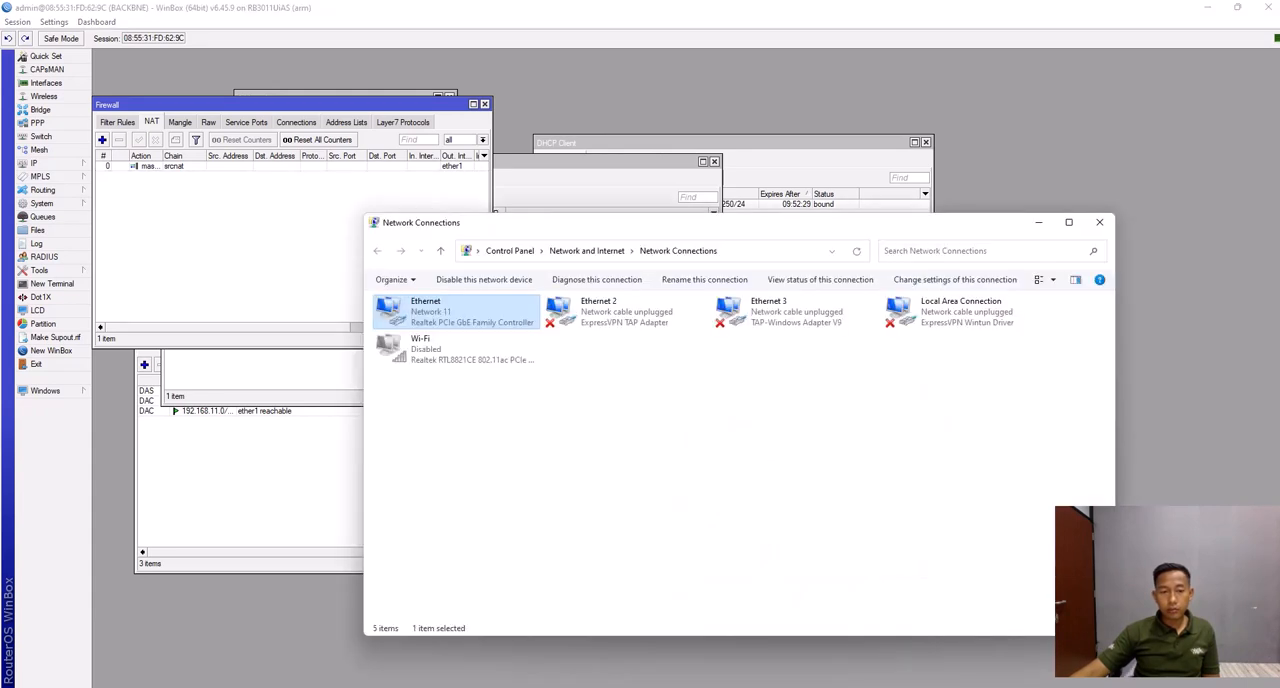
right_click(490, 313)
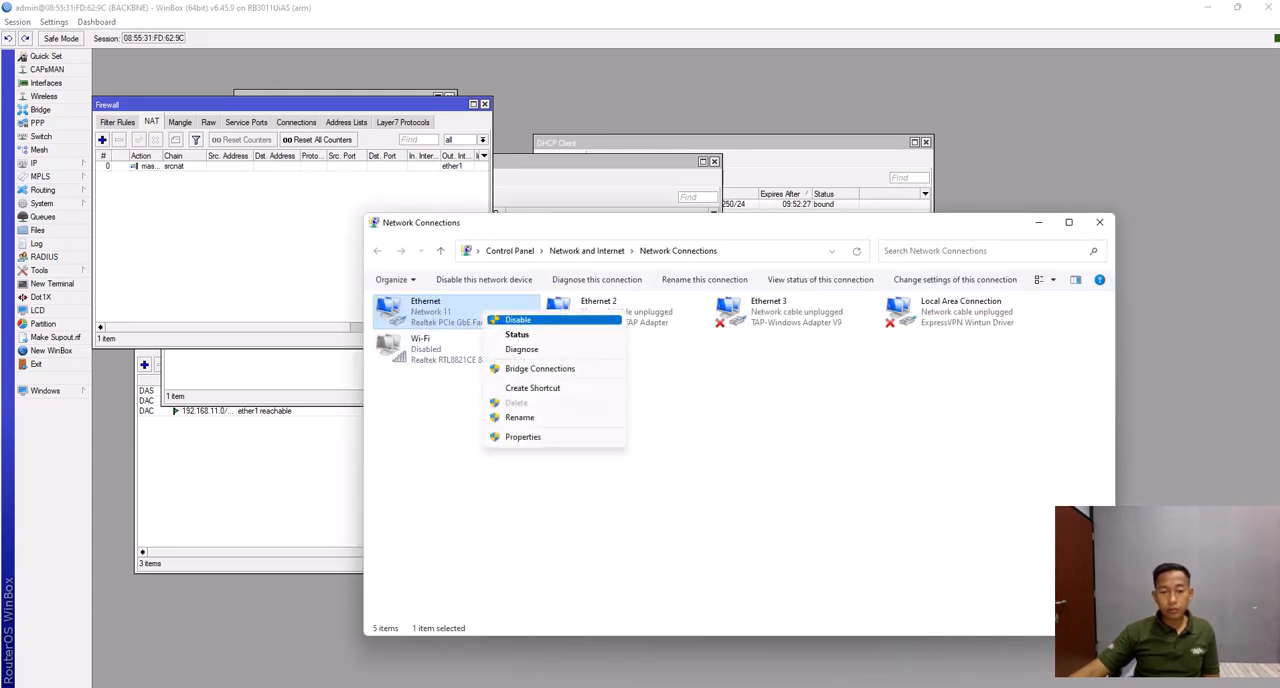
left_click(515, 322)
right_click(478, 315)
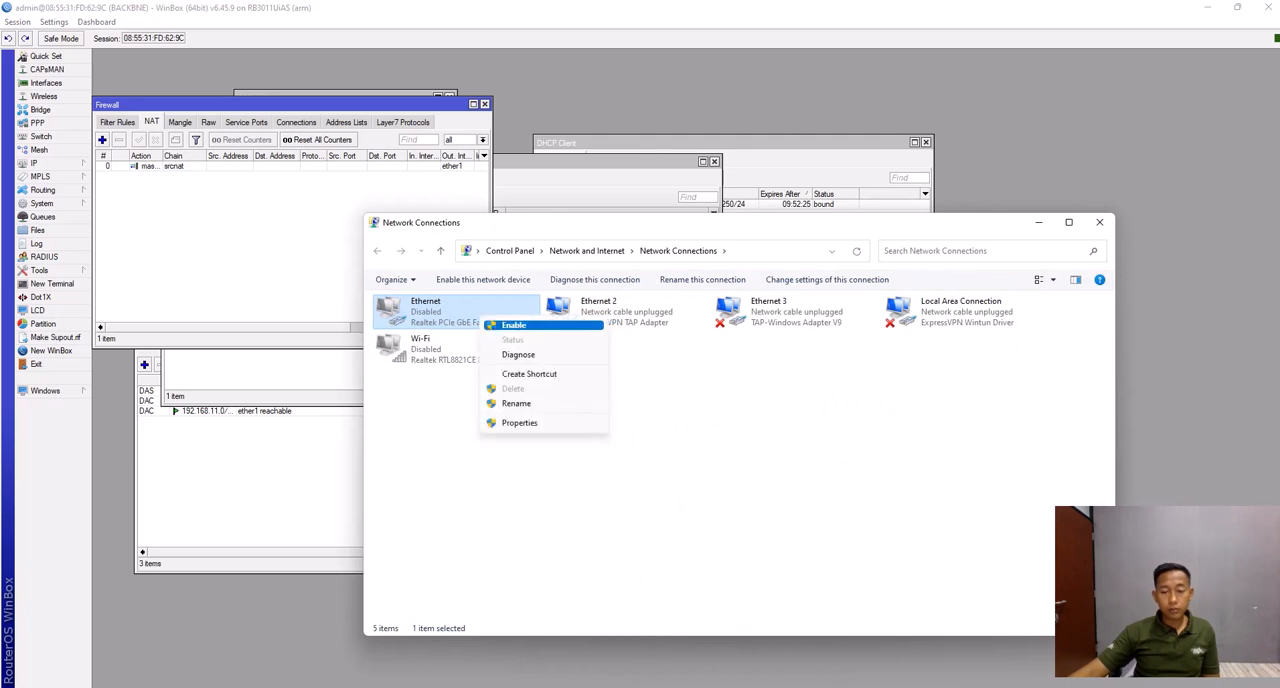
left_click(505, 323)
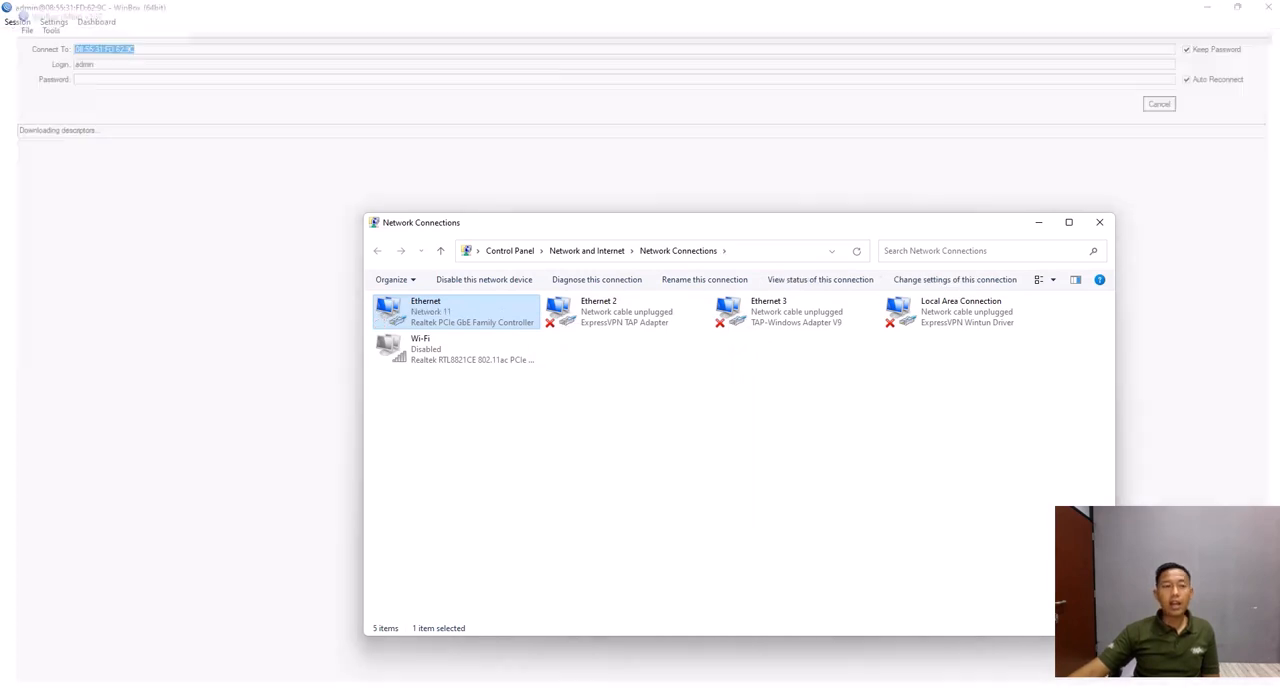
- Open the Windows Command Prompt, test the internet connection with ping 8.8.8.8 and stop the ping
key("super+r")
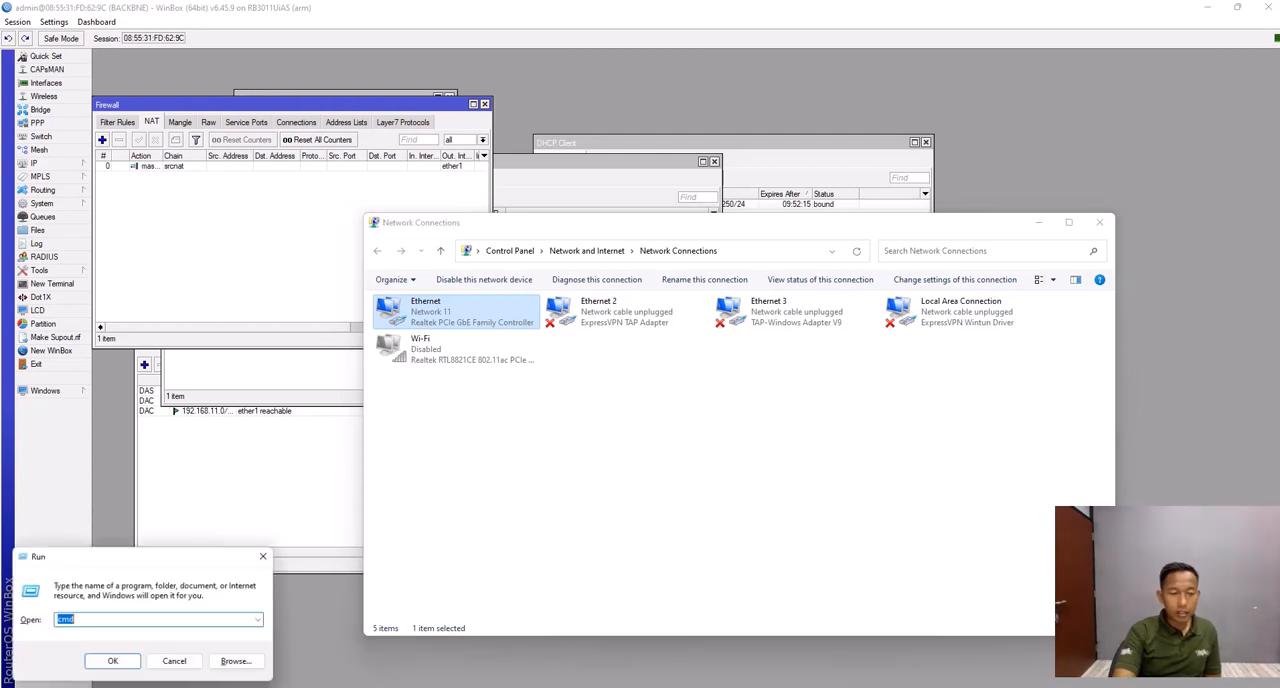
key("Return")
type("pin")
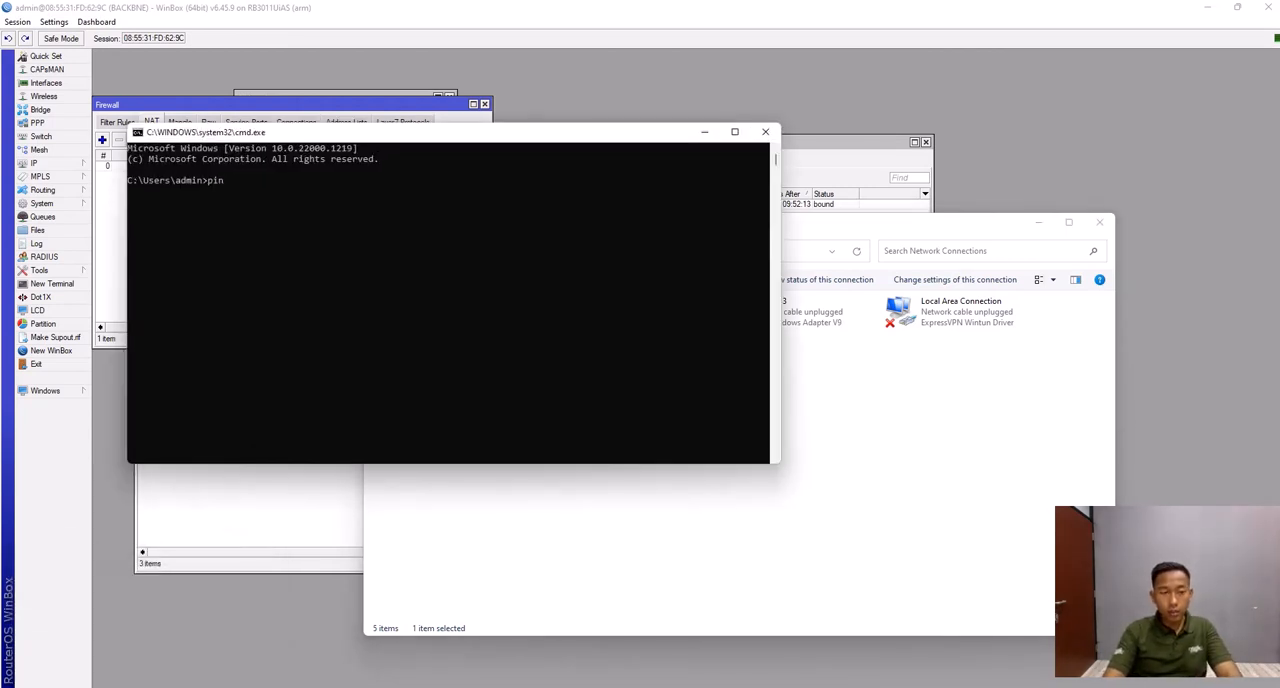
type("g 8.8.8.8")
key("Return")
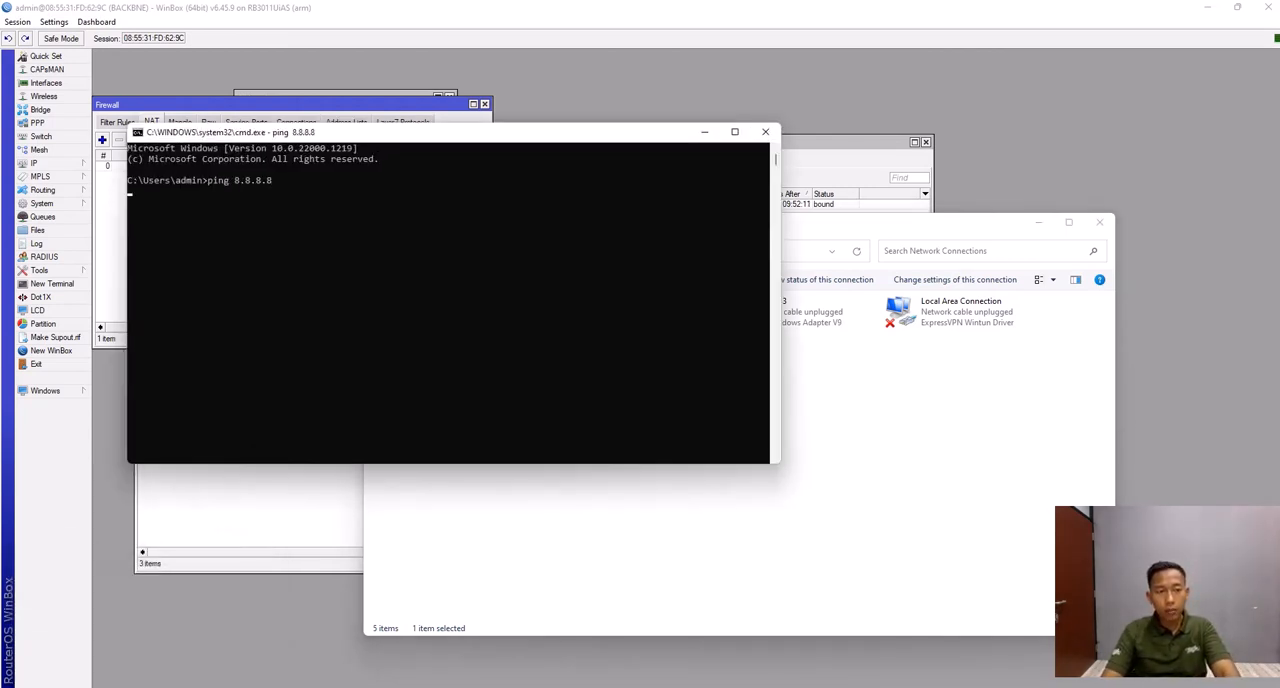
key("ctrl+c")
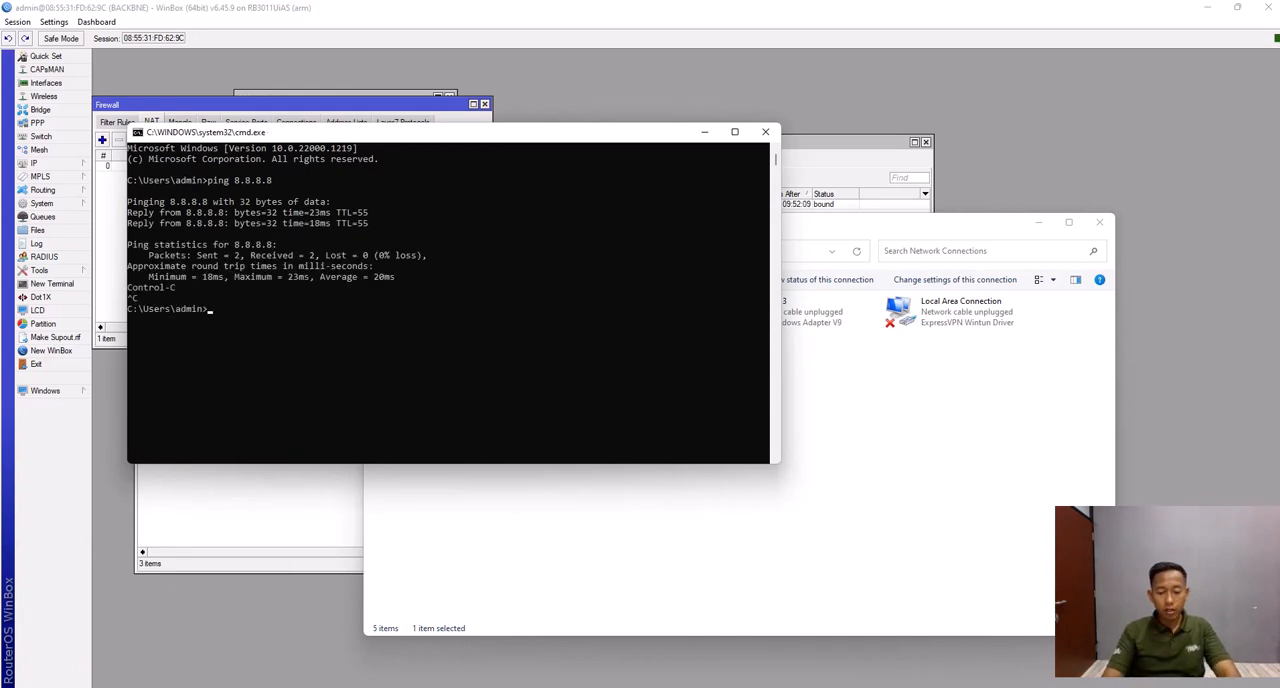
- Test name resolution with ping google.com and stop the ping
type("ping g")
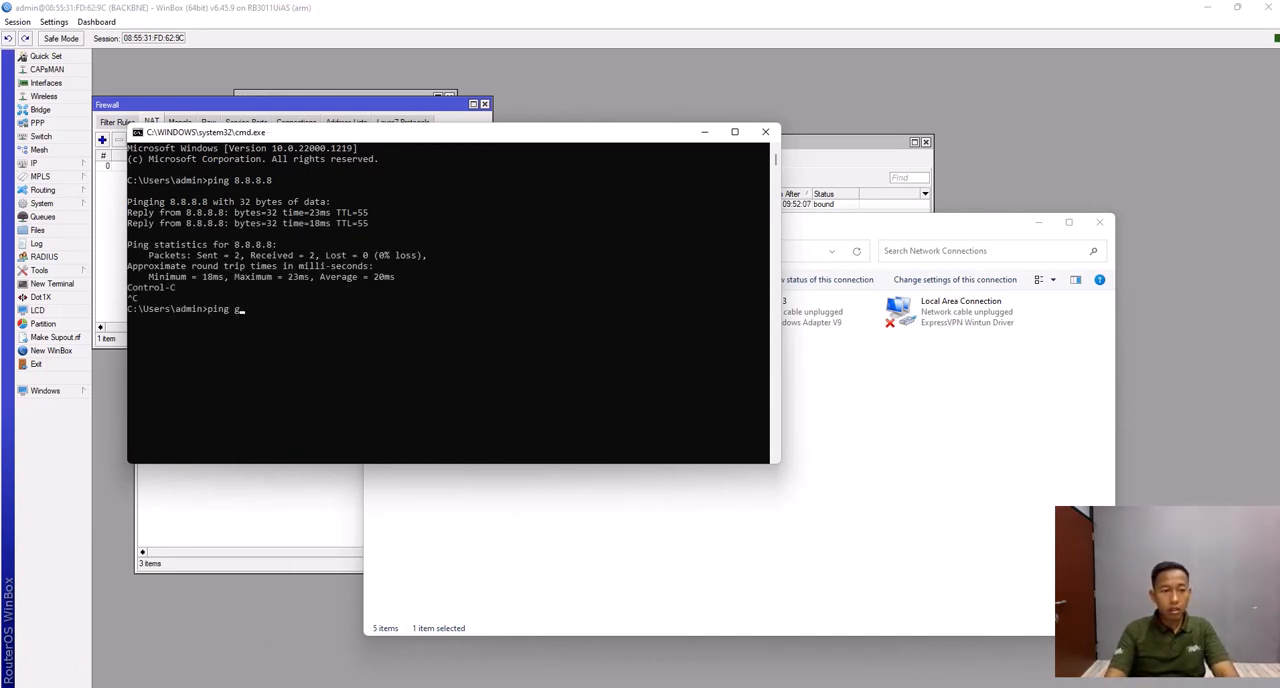
type("oogle")
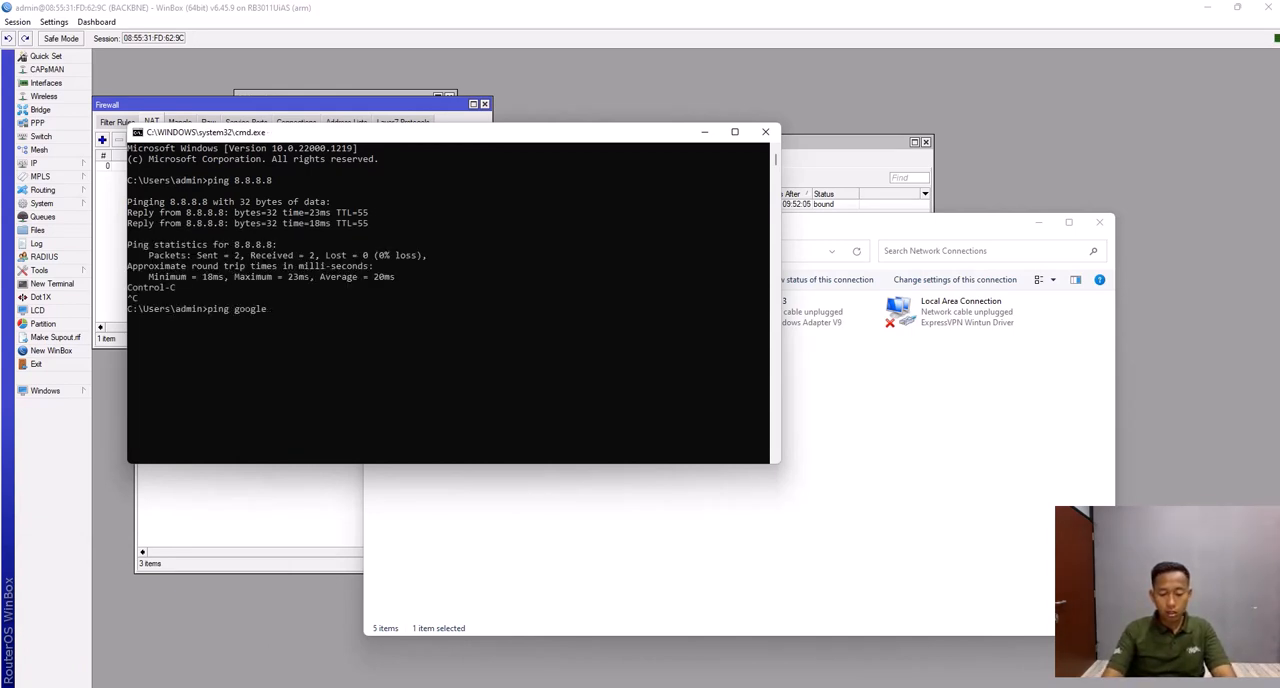
type(".com")
key("Return")
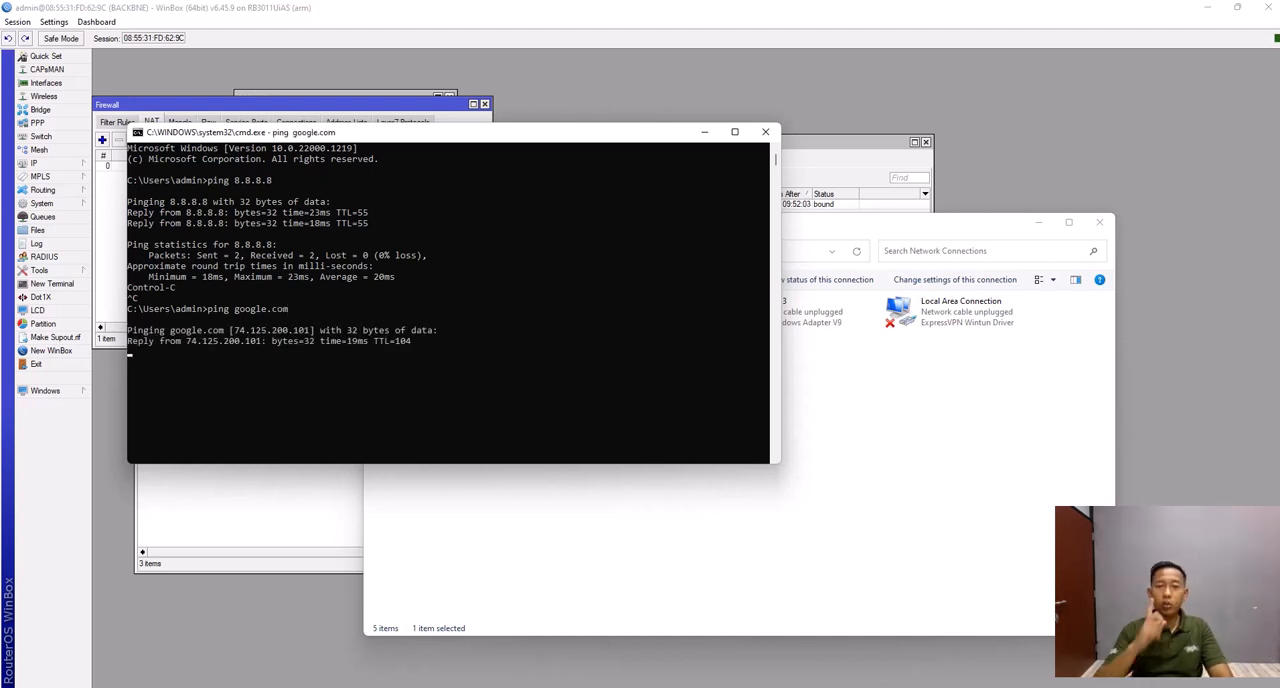
key("ctrl+c")
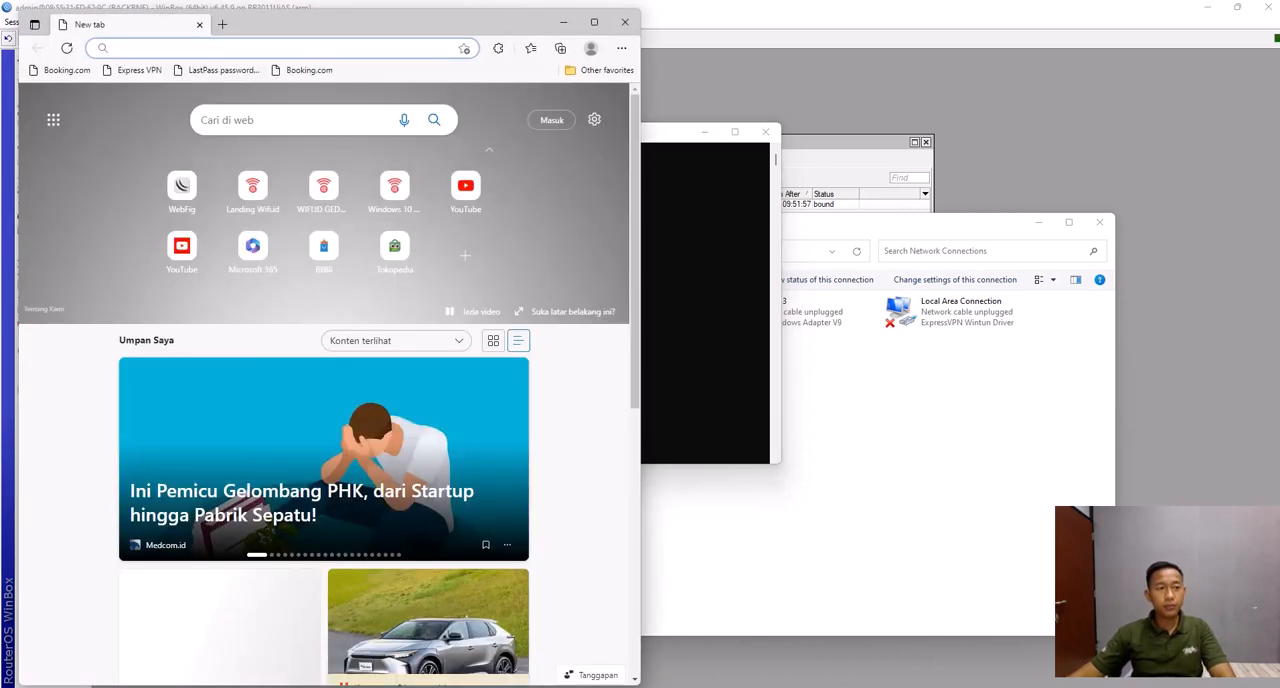
- Search the web for youtube in Microsoft Edge, and close the browser, Command Prompt and Network Connections windows
type("youtube")
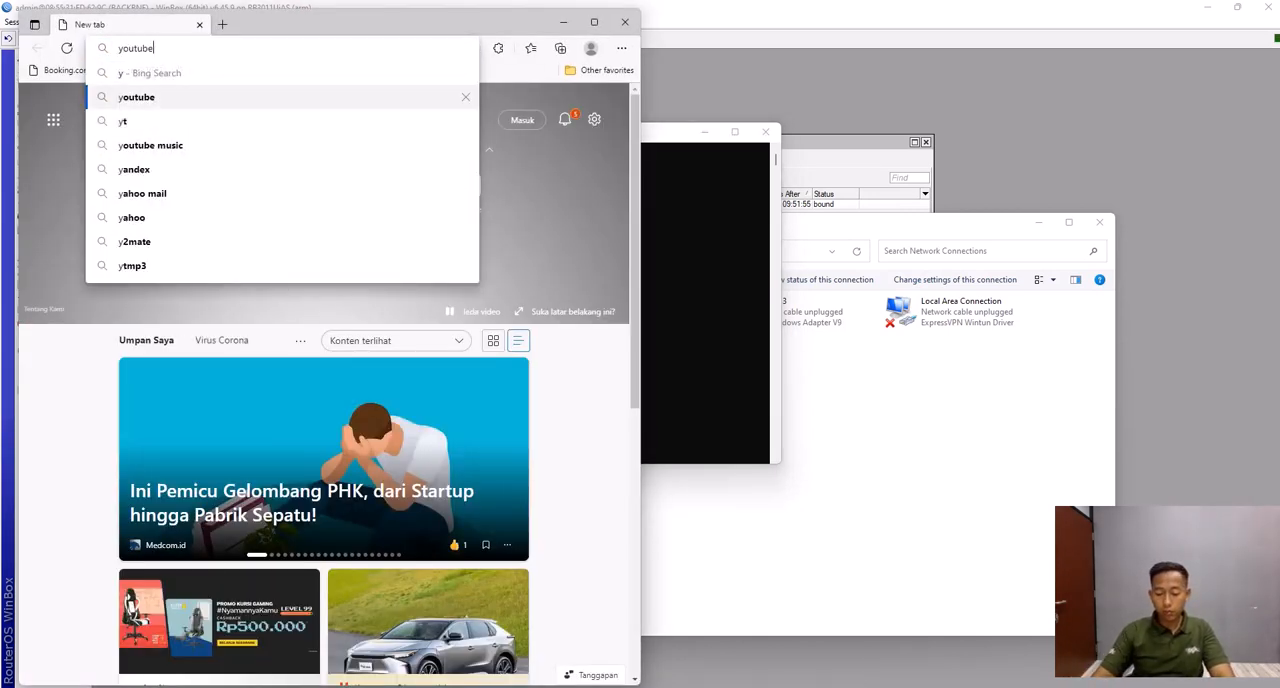
key("Return")
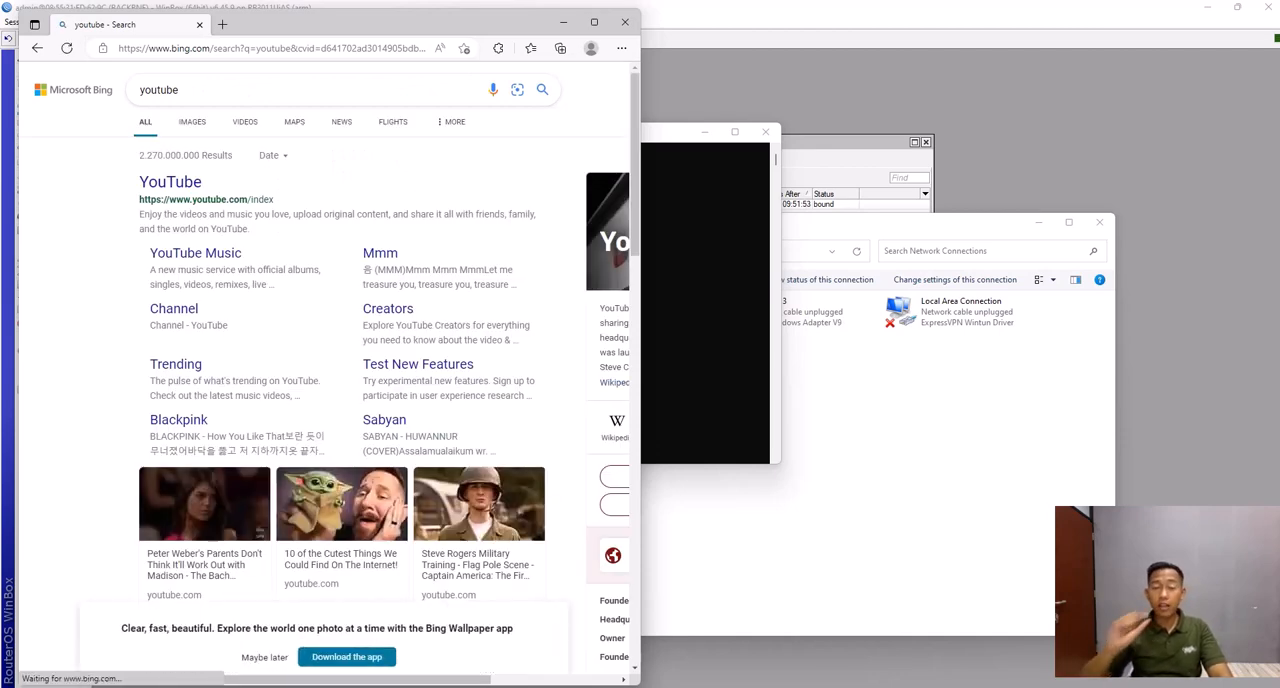
left_click(625, 21)
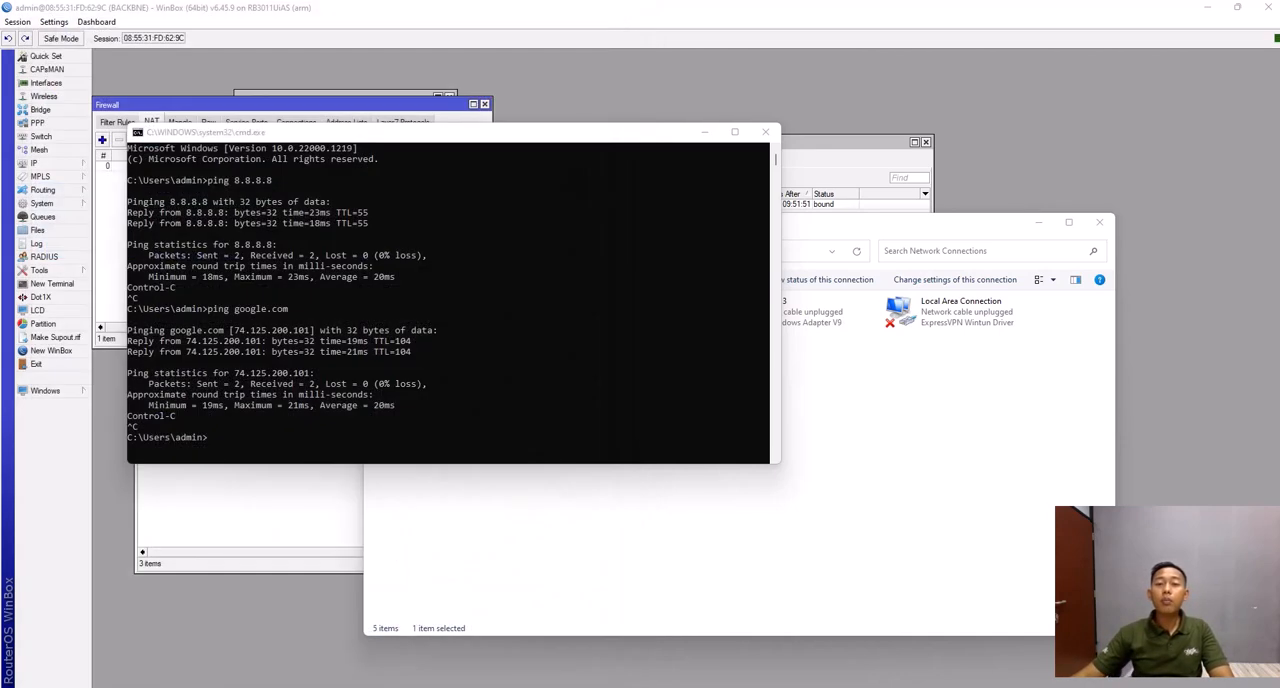
left_click(766, 131)
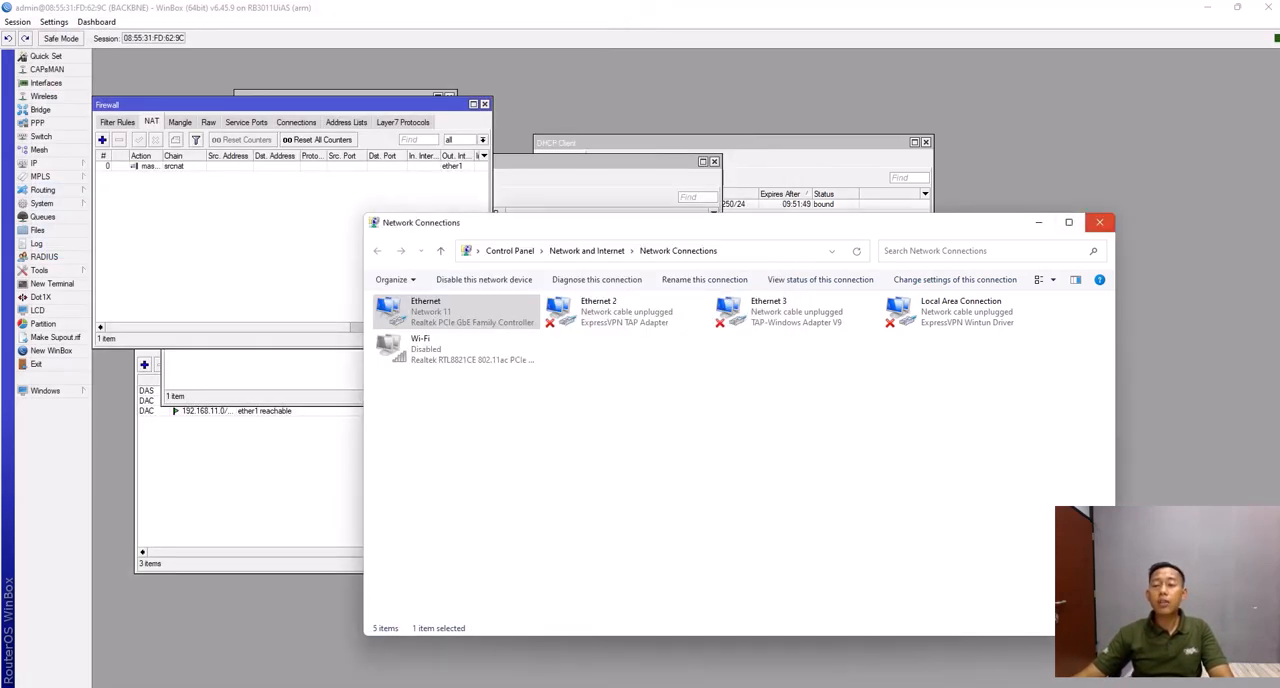
left_click(1099, 222)
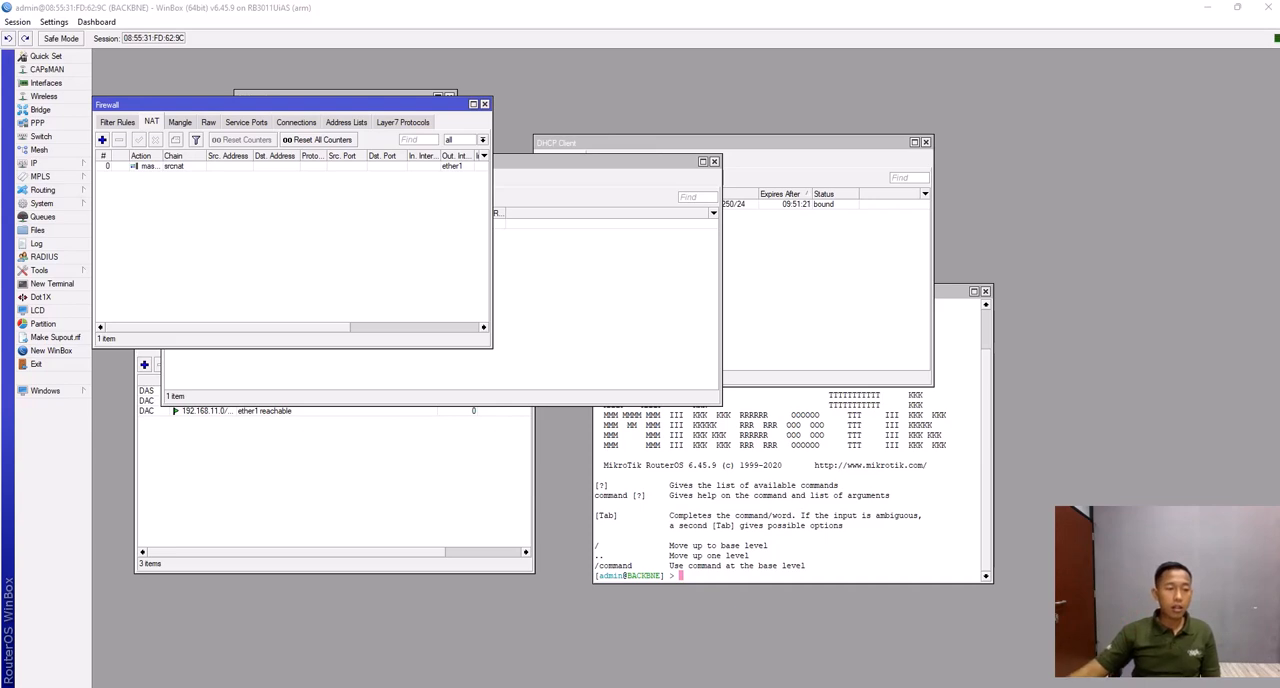
- Change the router's login password, leaving the old password empty and entering and confirming the new password
left_click(41, 203)
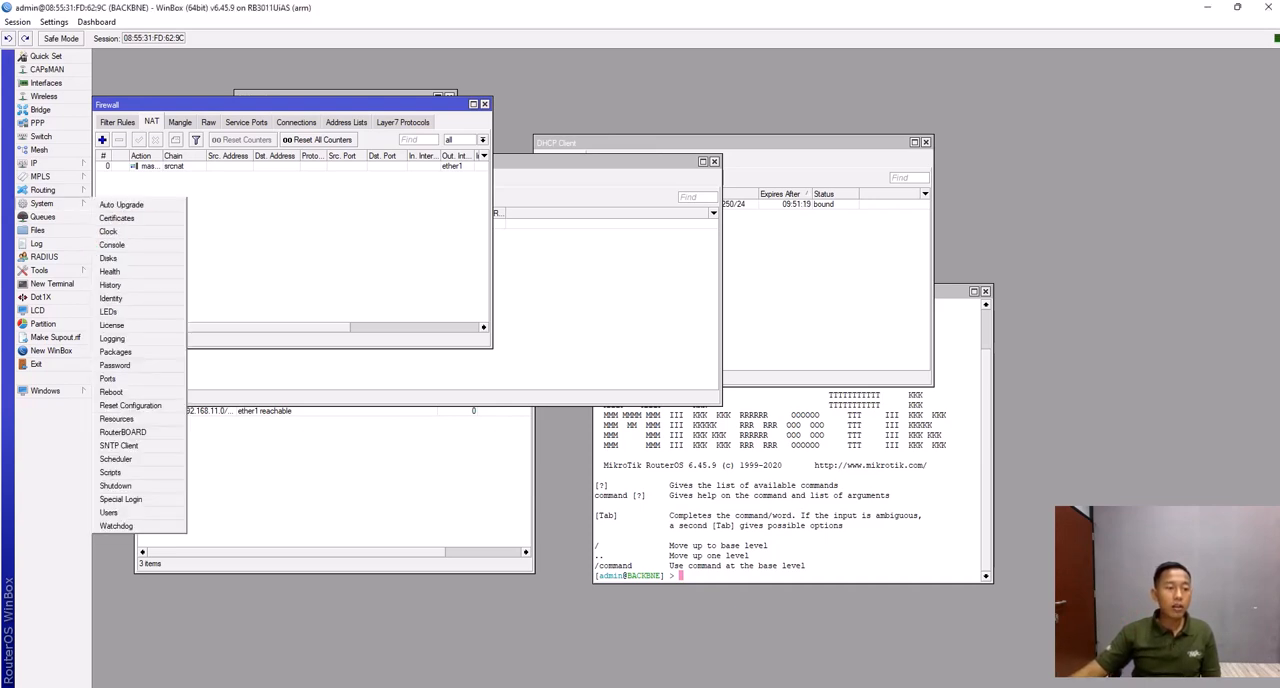
left_click(120, 365)
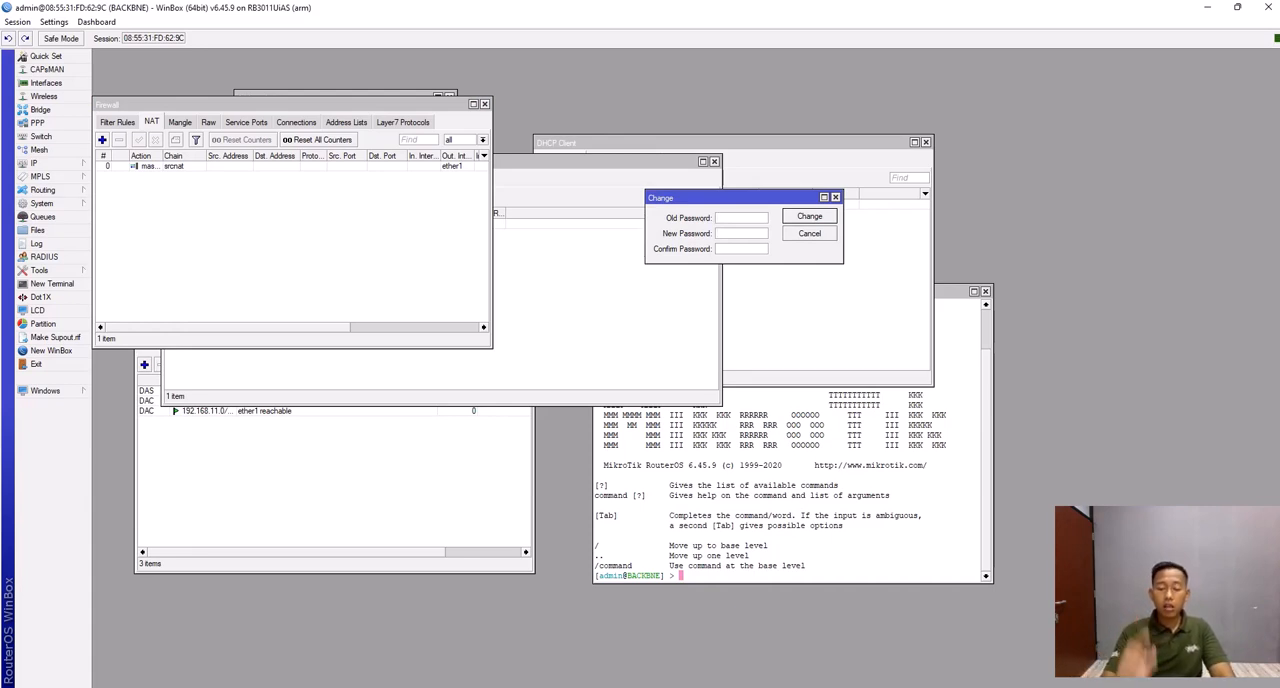
type("*******")
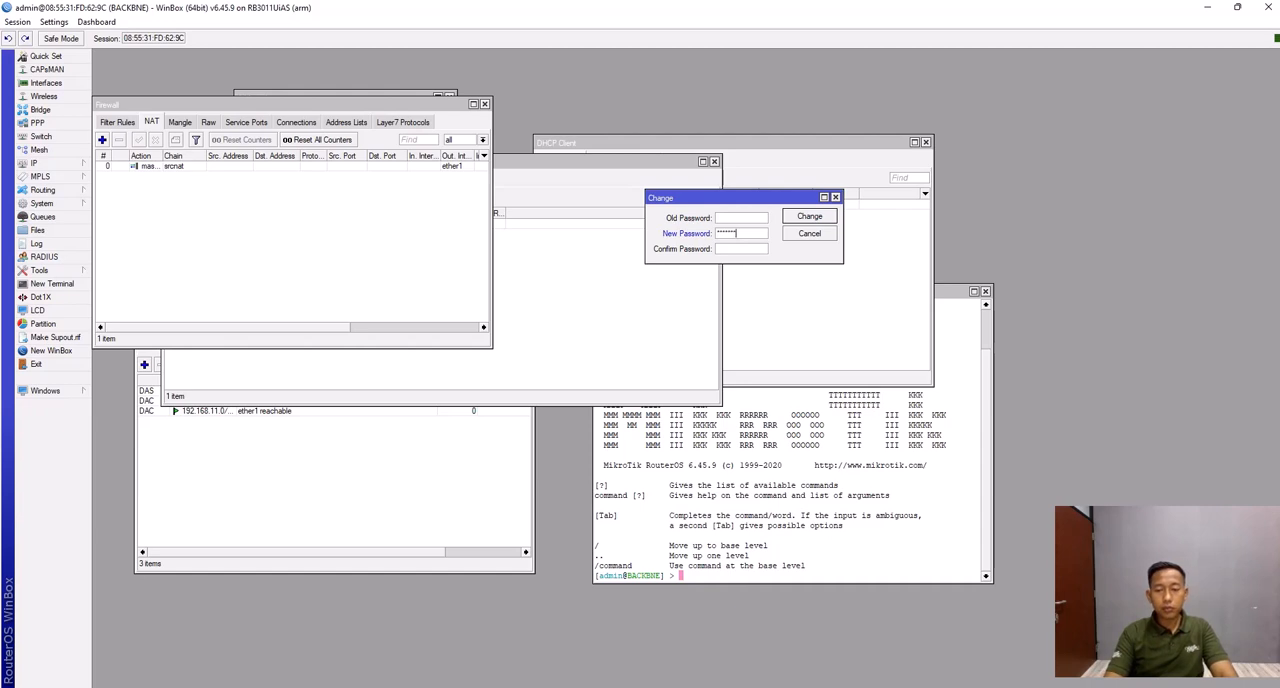
type("*******")
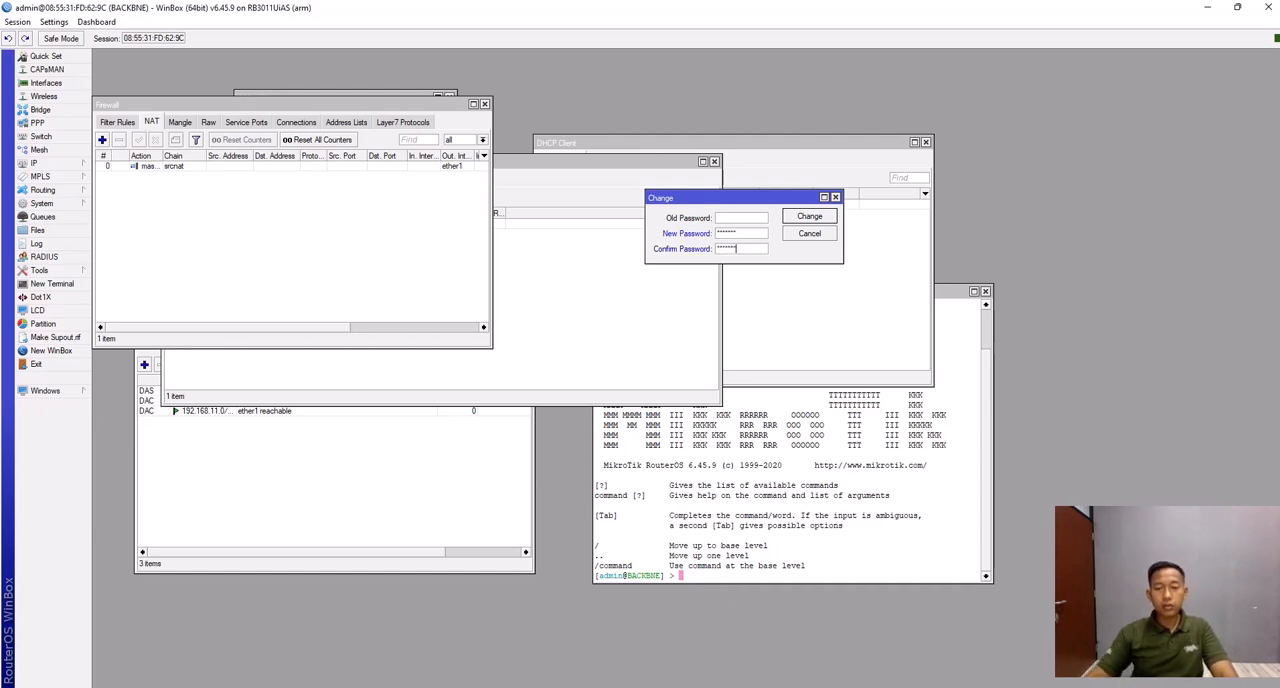
key("Return")
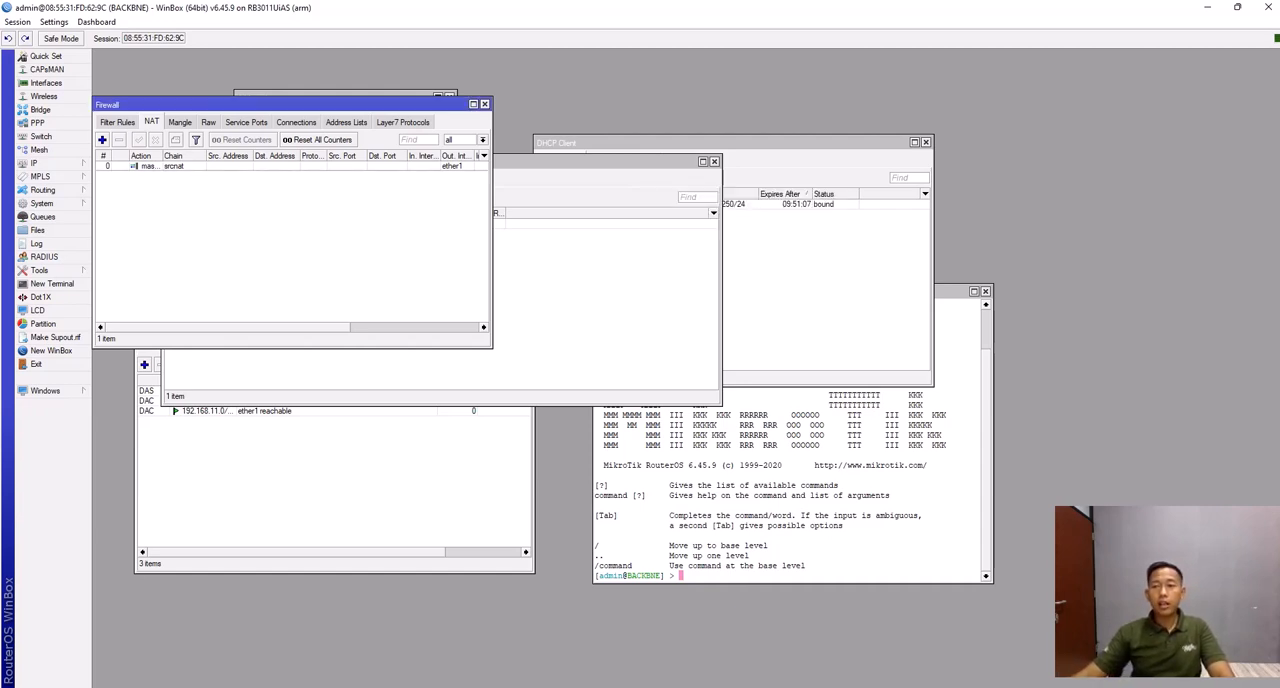
- Close and relaunch WinBox, select the BACKBNE router among the neighbors and try to connect as admin without a password
left_click(1268, 7)
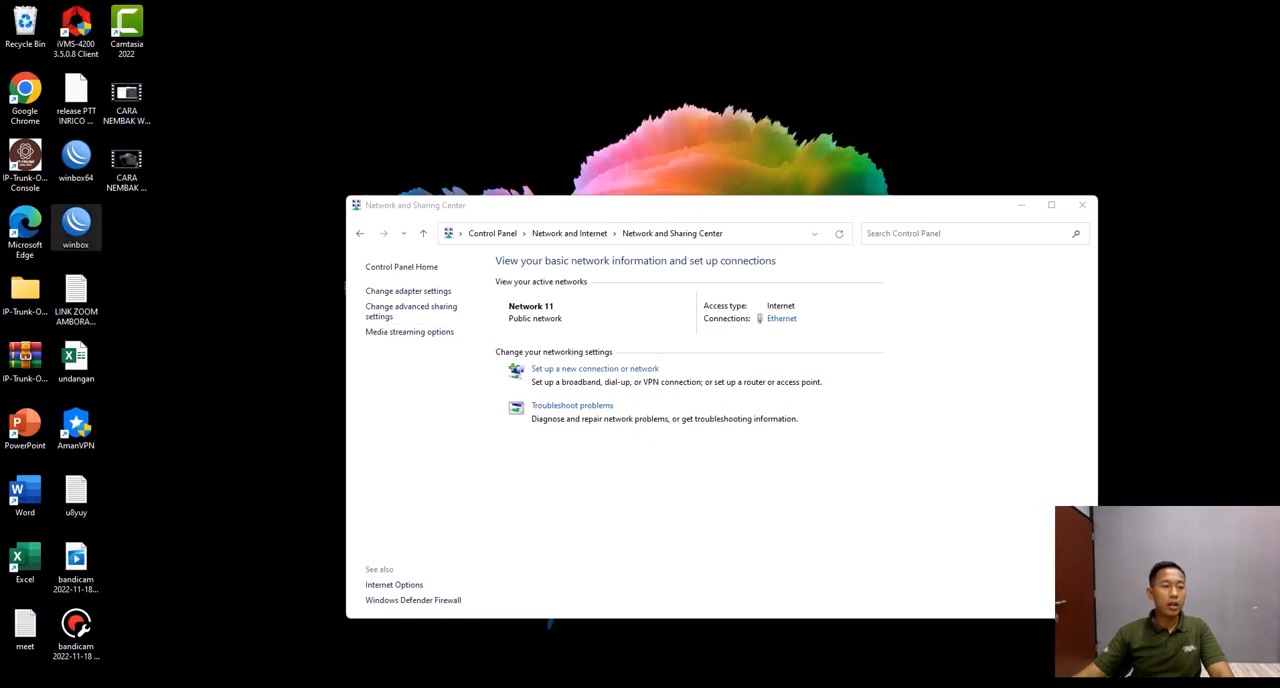
double_click(75, 225)
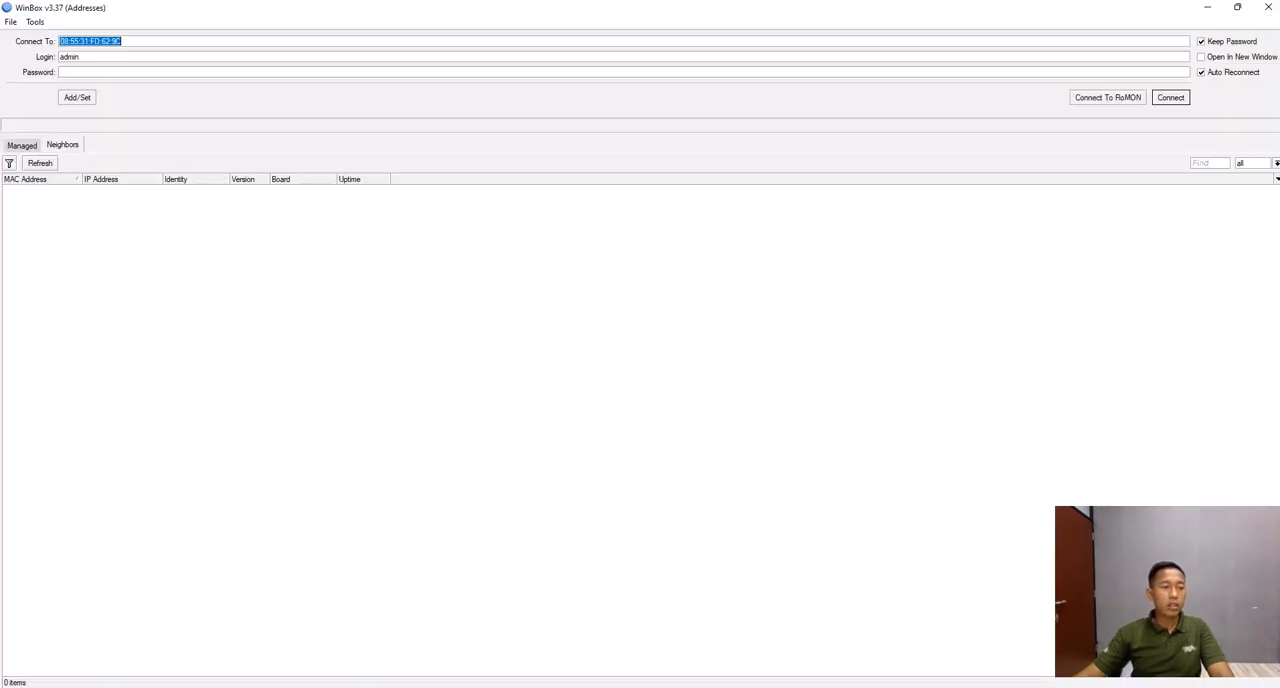
left_click(34, 189)
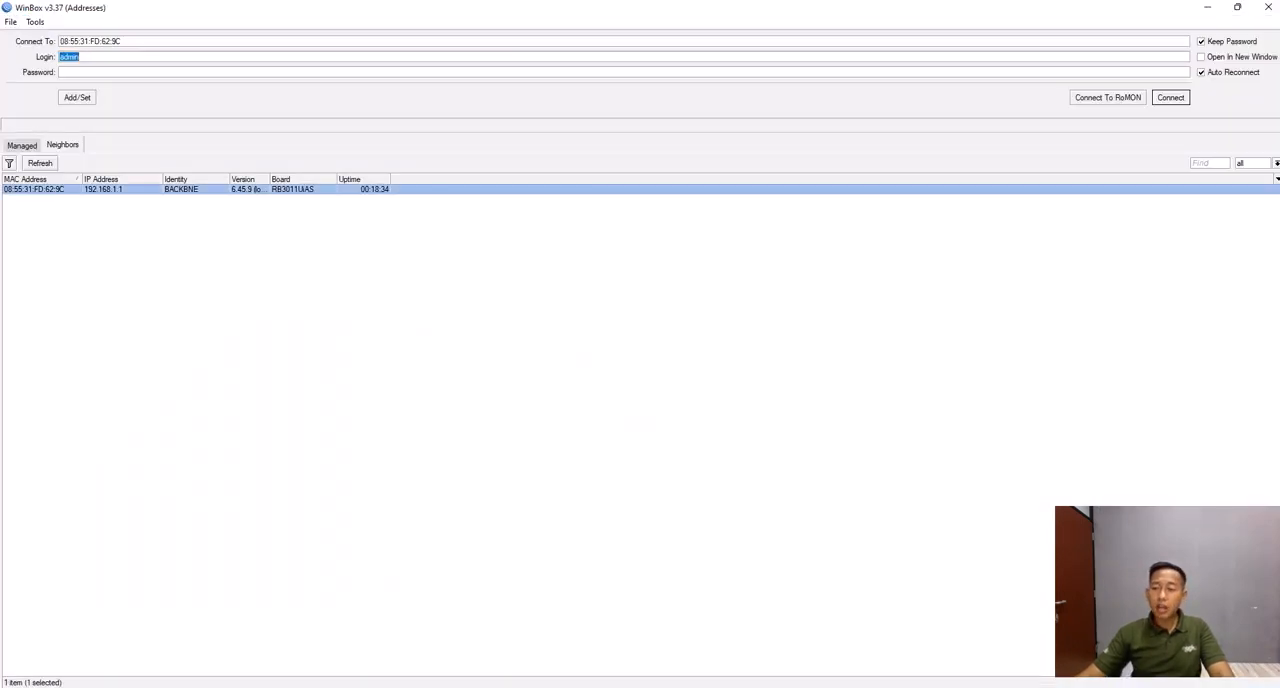
key("Return")
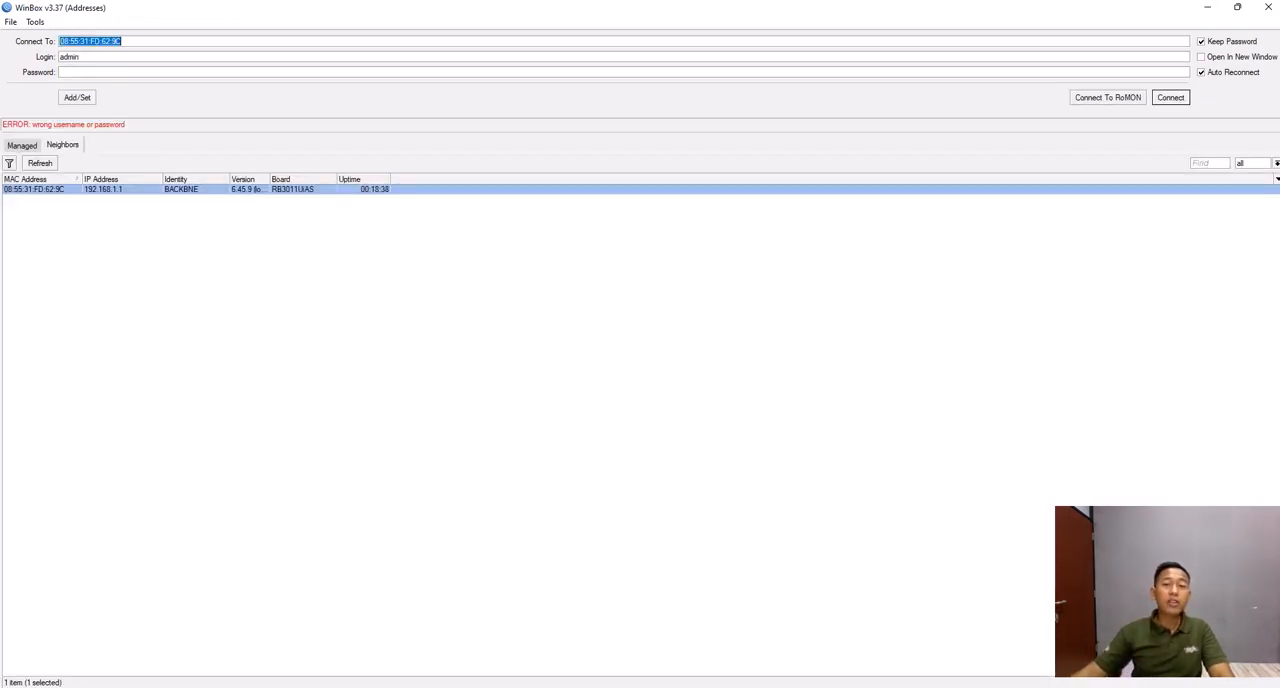
- Enter the new router password for the admin login and connect to the router
left_click(64, 72)
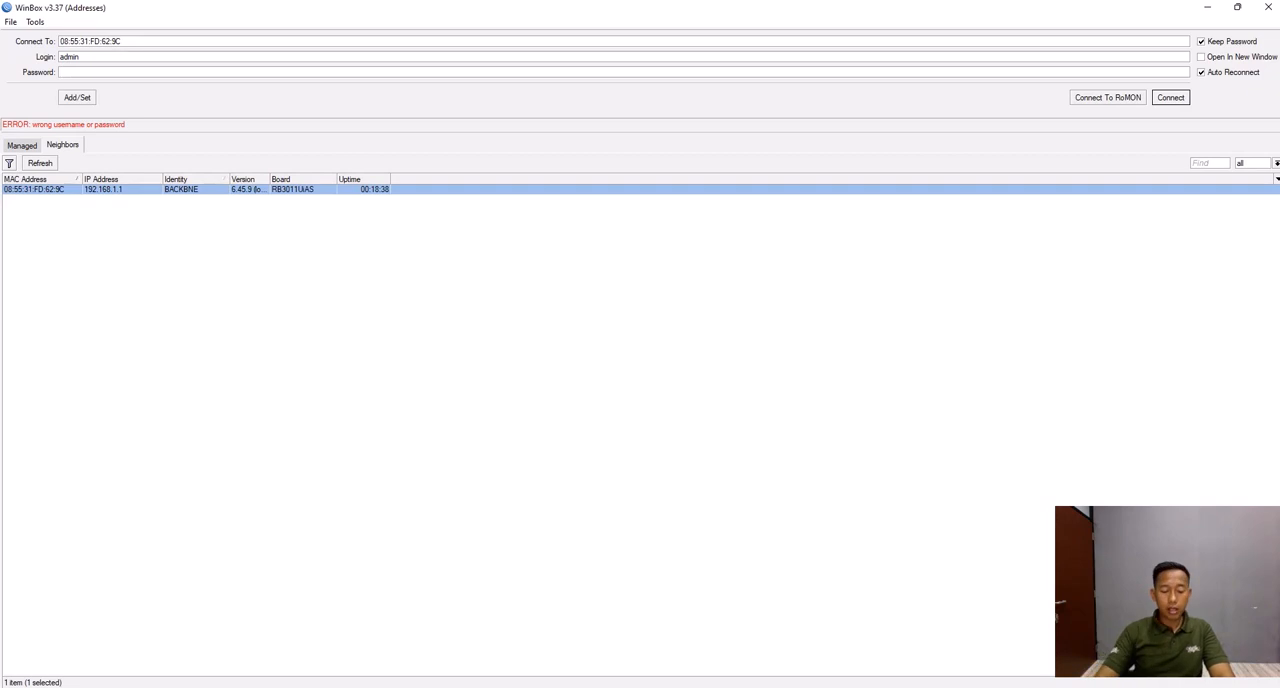
type("*")
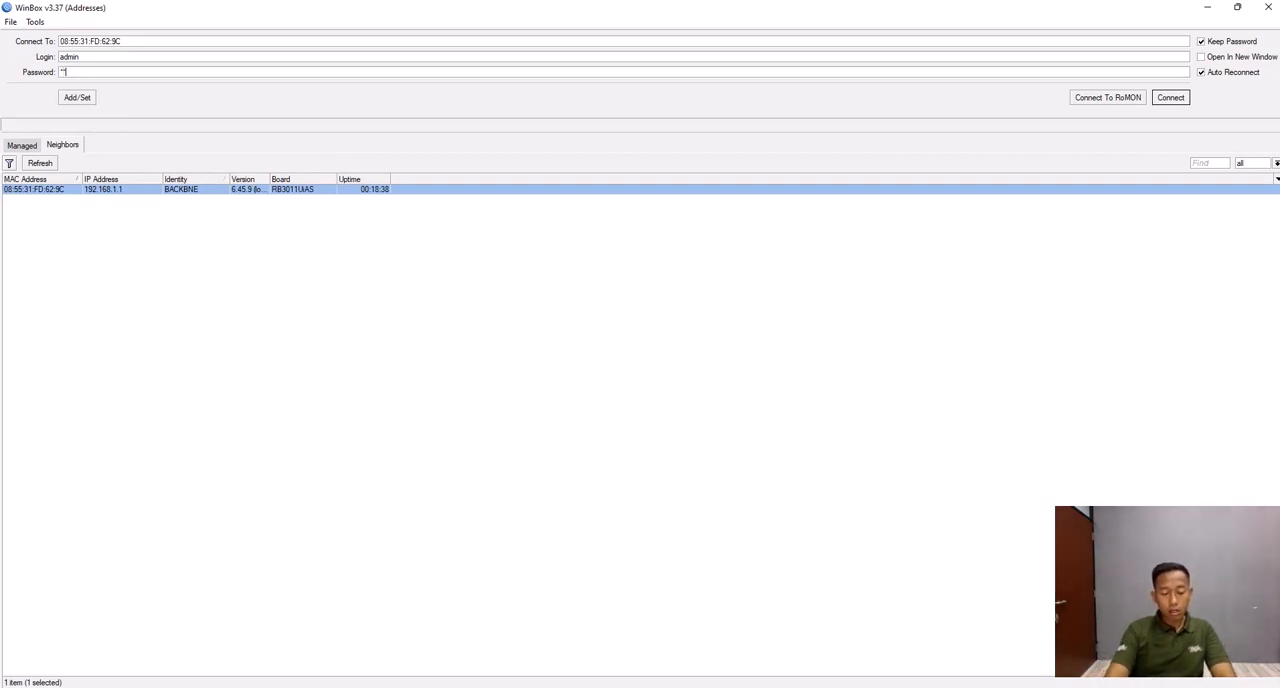
type("***")
key("Return")
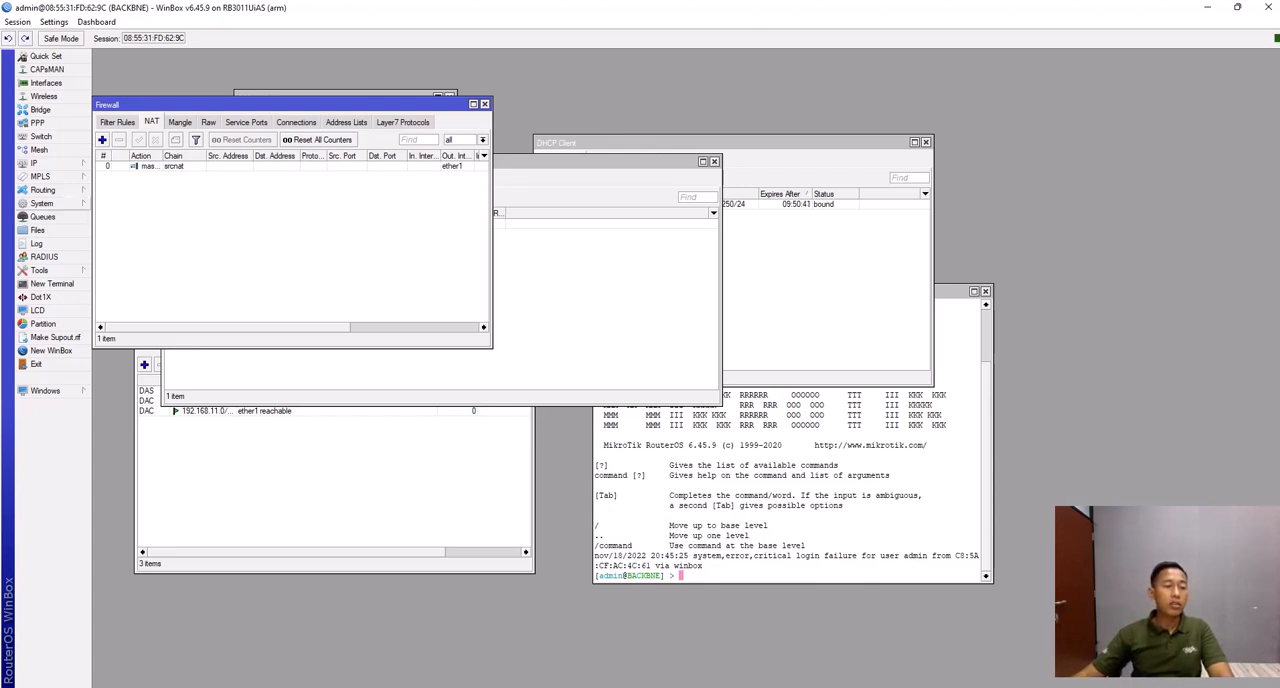
- Start a new router user in the user list, named whoami and assigned to the full group
left_click(42, 203)
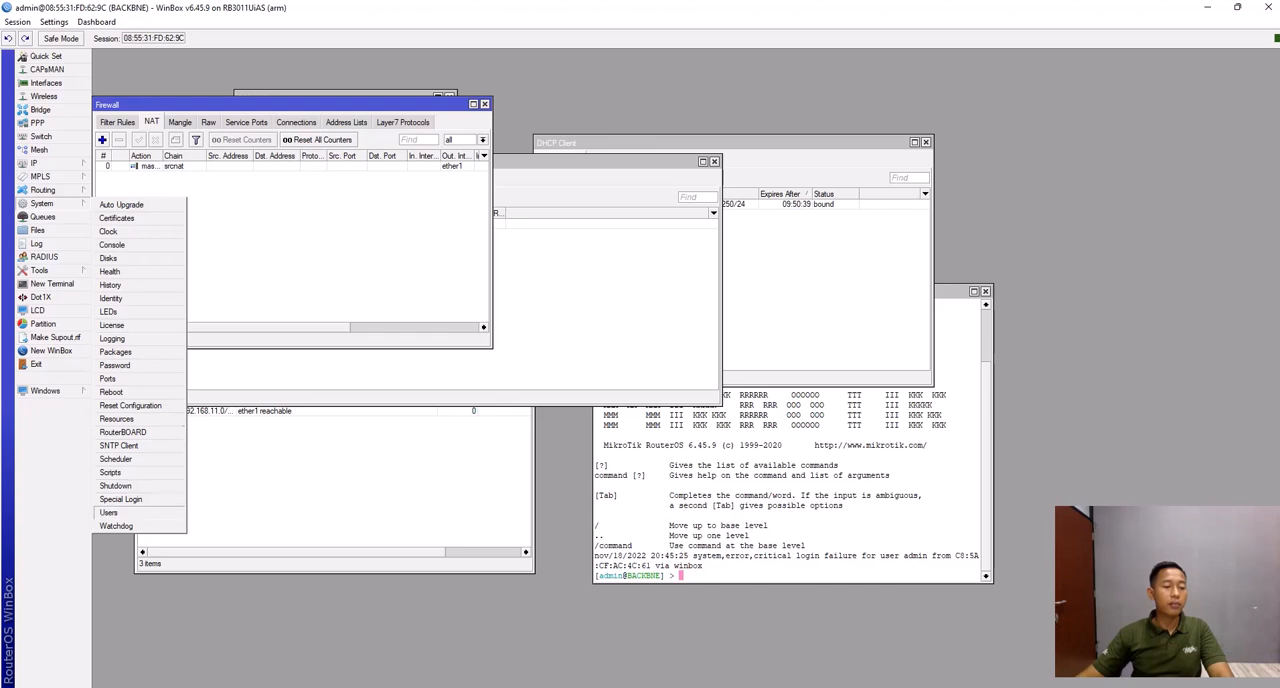
left_click(108, 512)
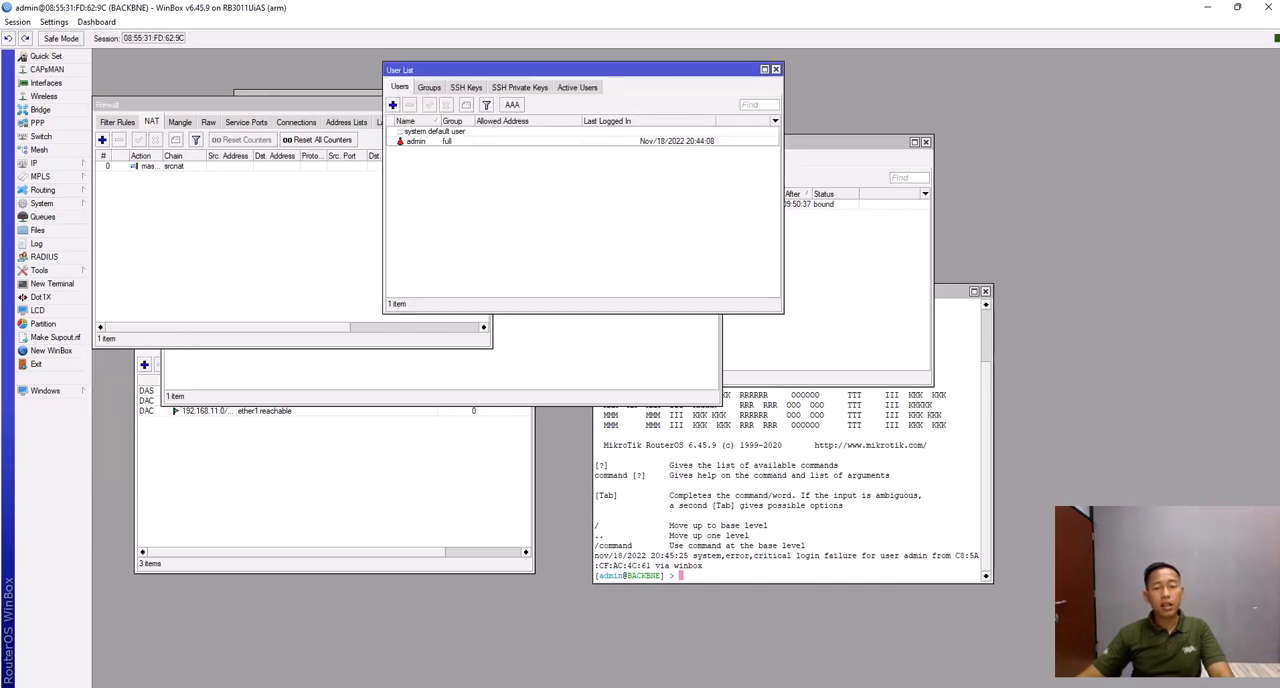
left_click(393, 105)
left_click_drag(672, 297, 712, 202)
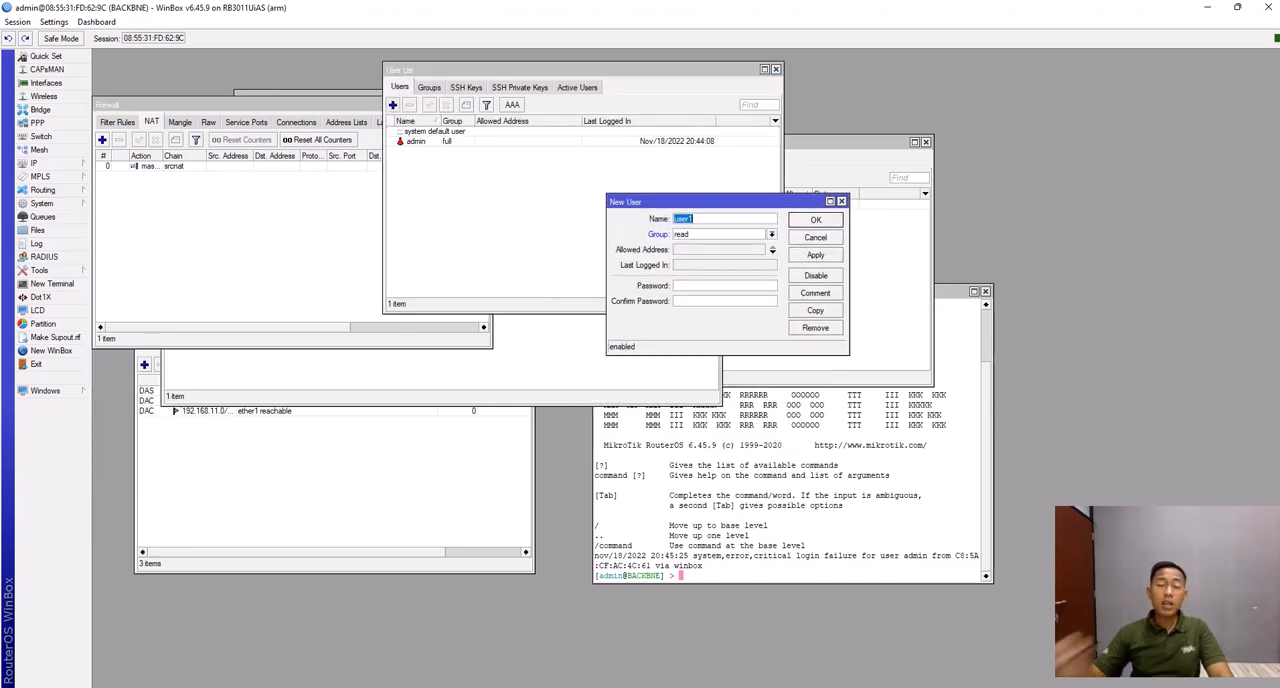
type("whoami")
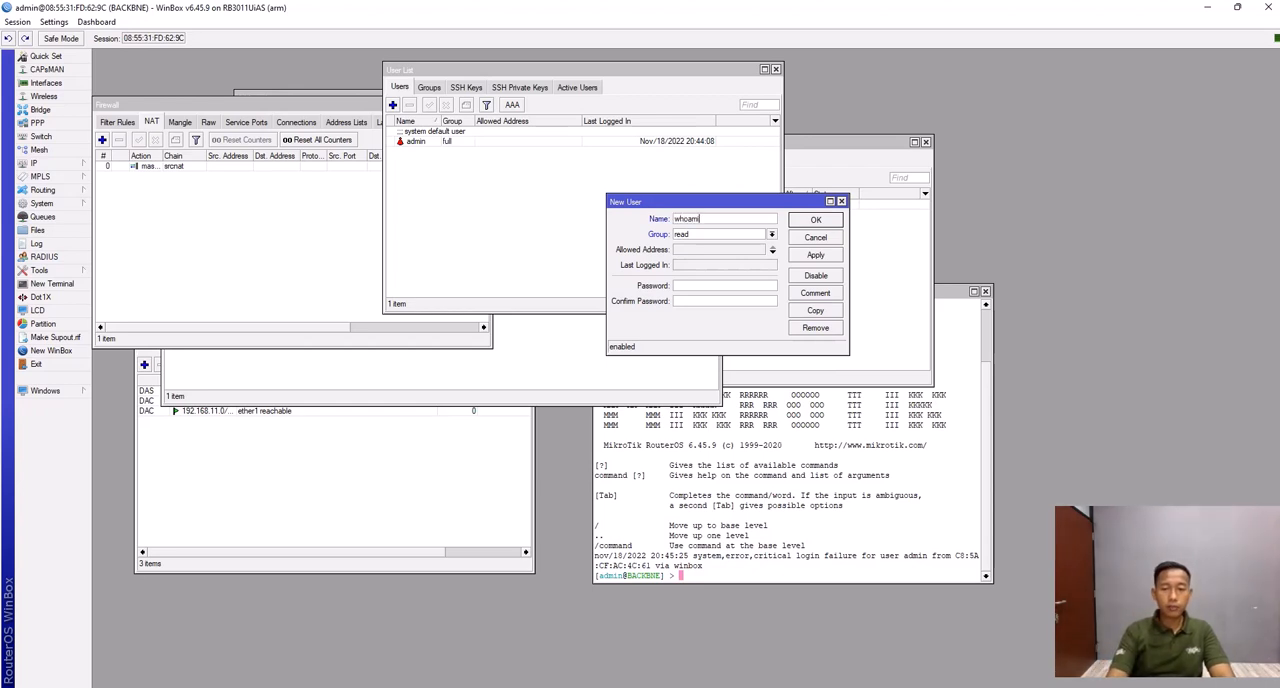
key("Tab")
key("Tab")
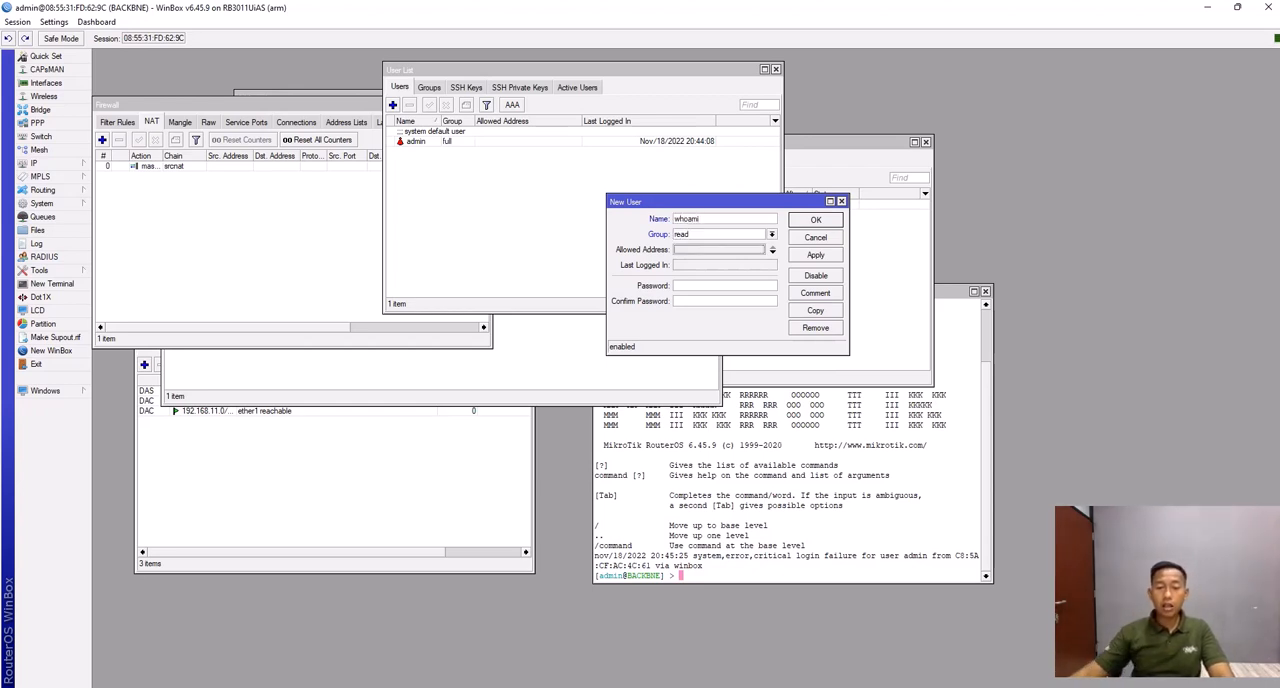
left_click(772, 234)
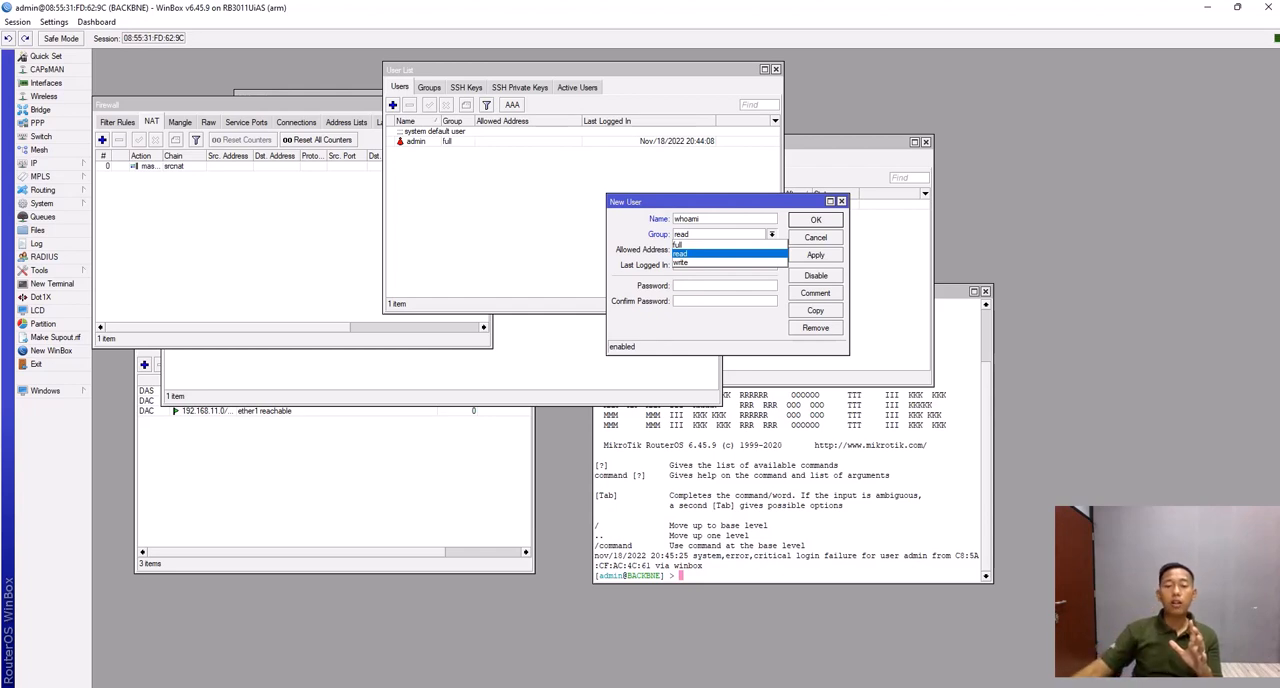
key("Up")
key("Return")
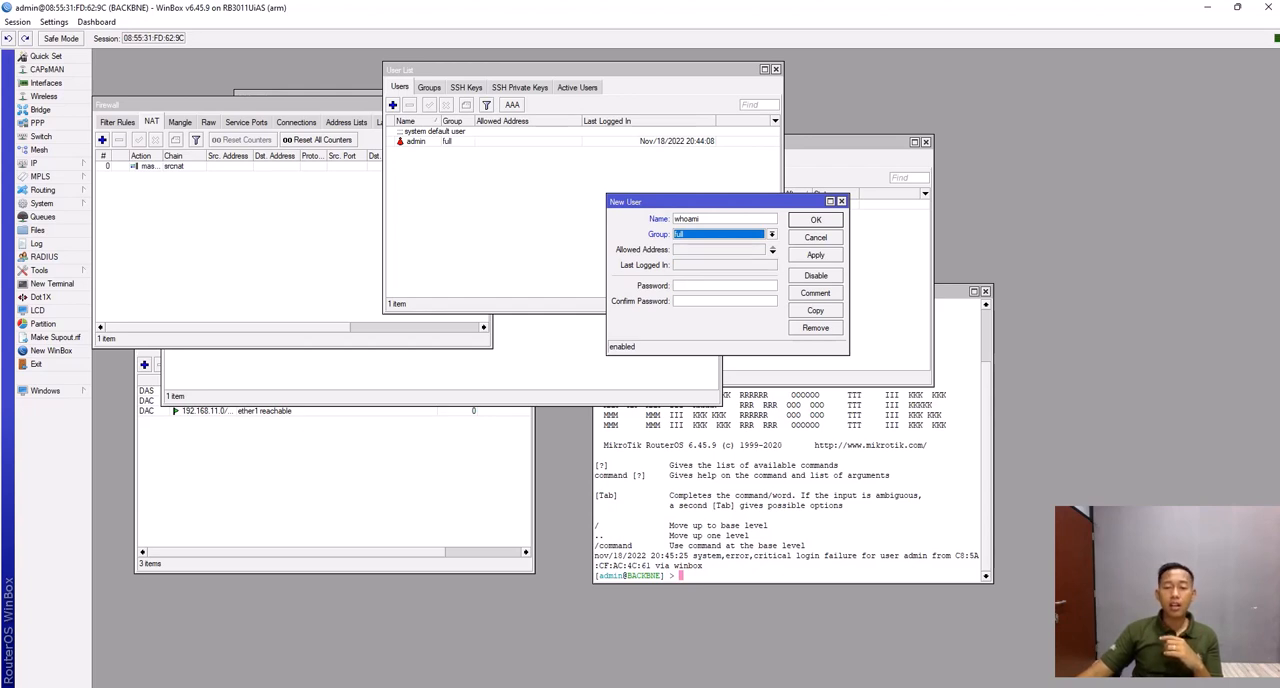
- Enter and confirm a password for the new whoami user and save the account
key("Tab")
type("*****")
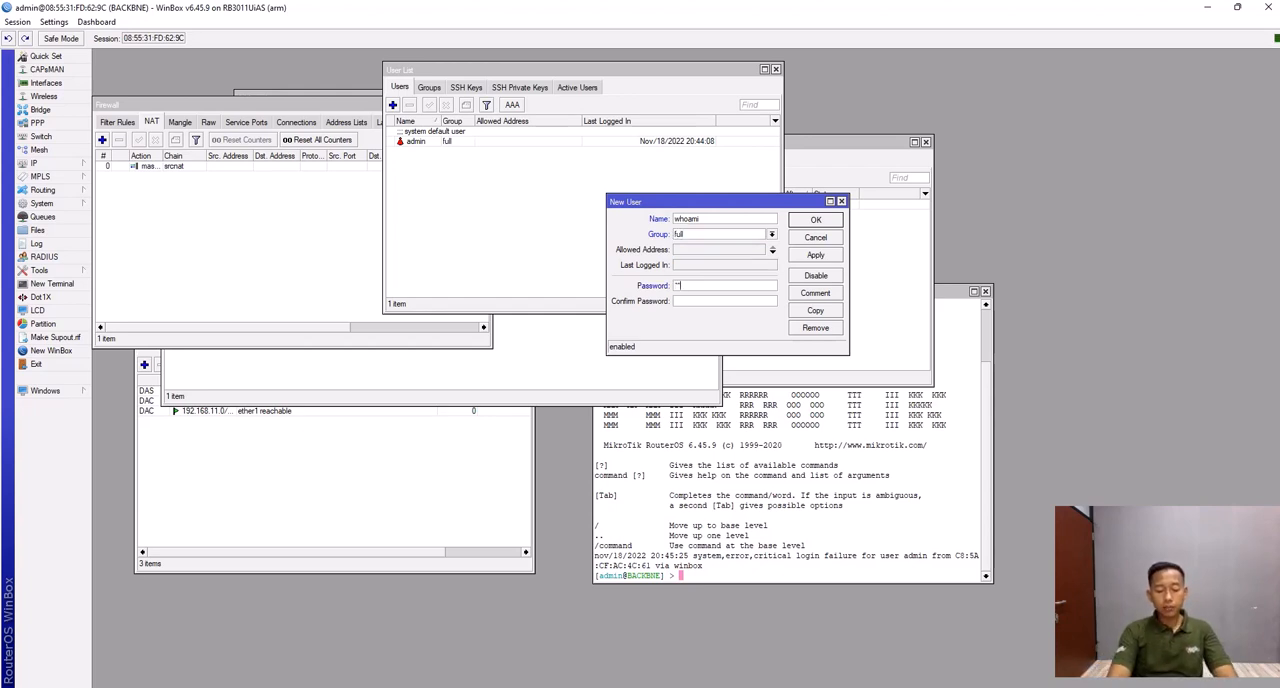
type("*********")
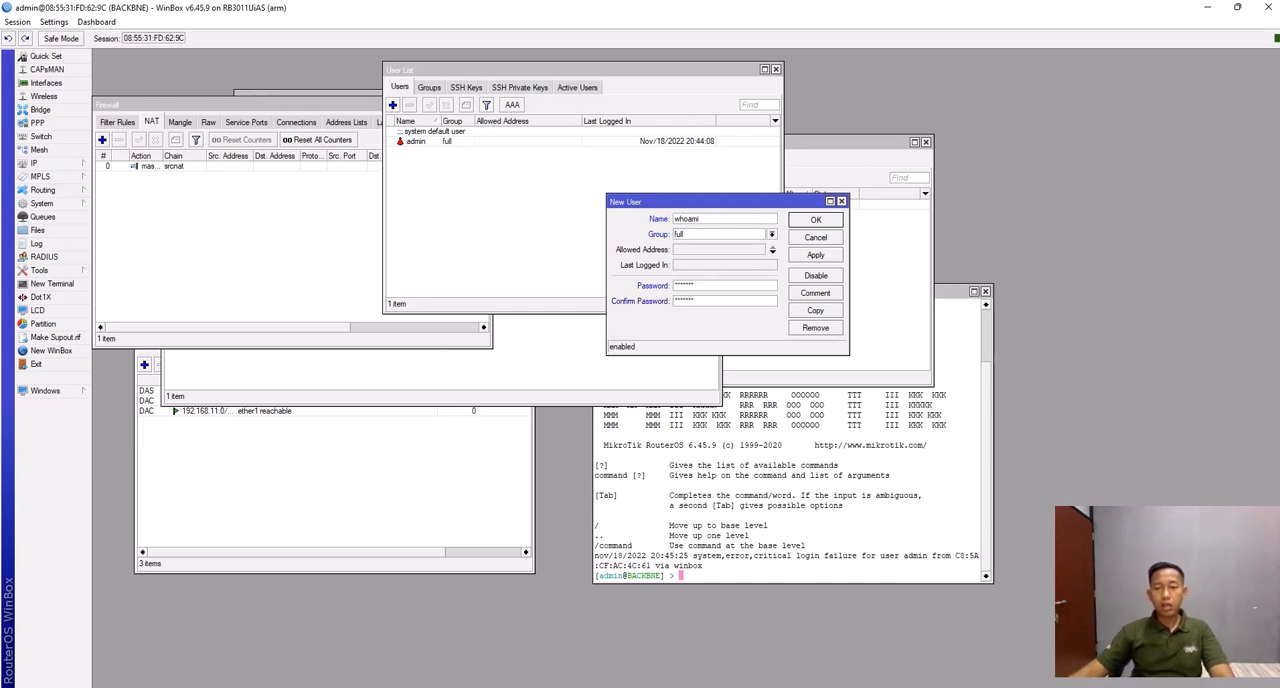
left_click(816, 255)
left_click(816, 219)
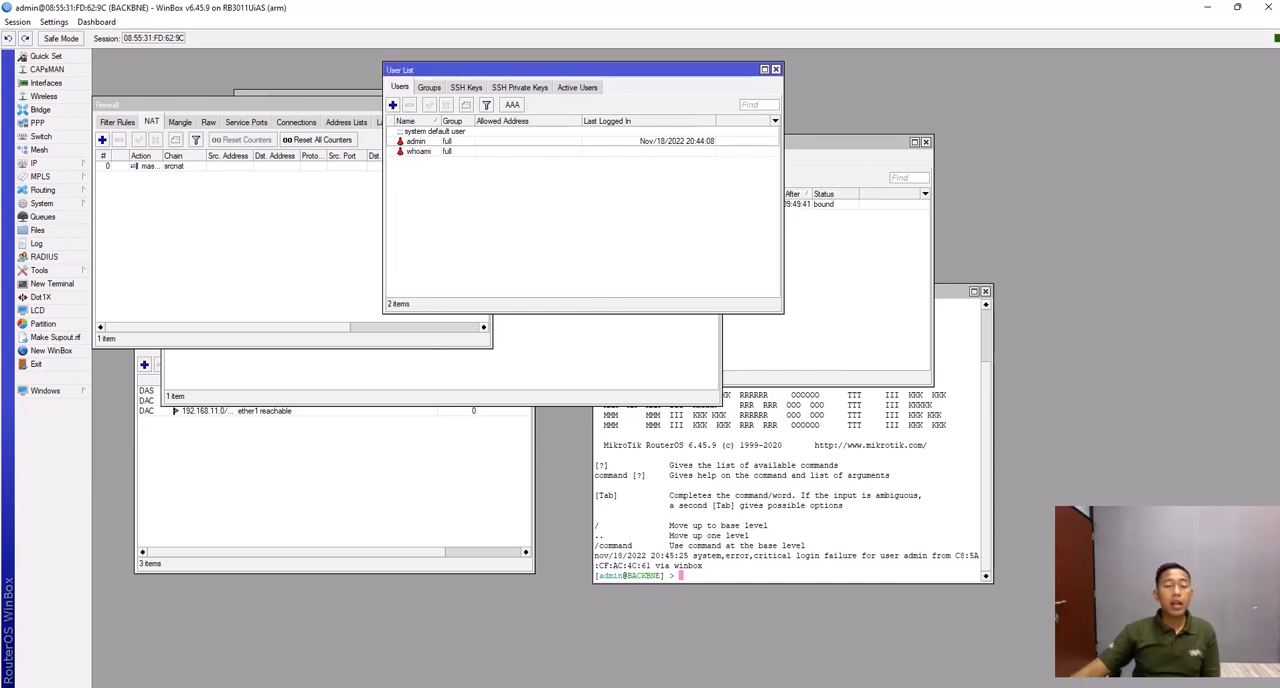
- Disable the default admin user, then relaunch WinBox and try to connect to the BACKBNE router as admin
left_click(418, 141)
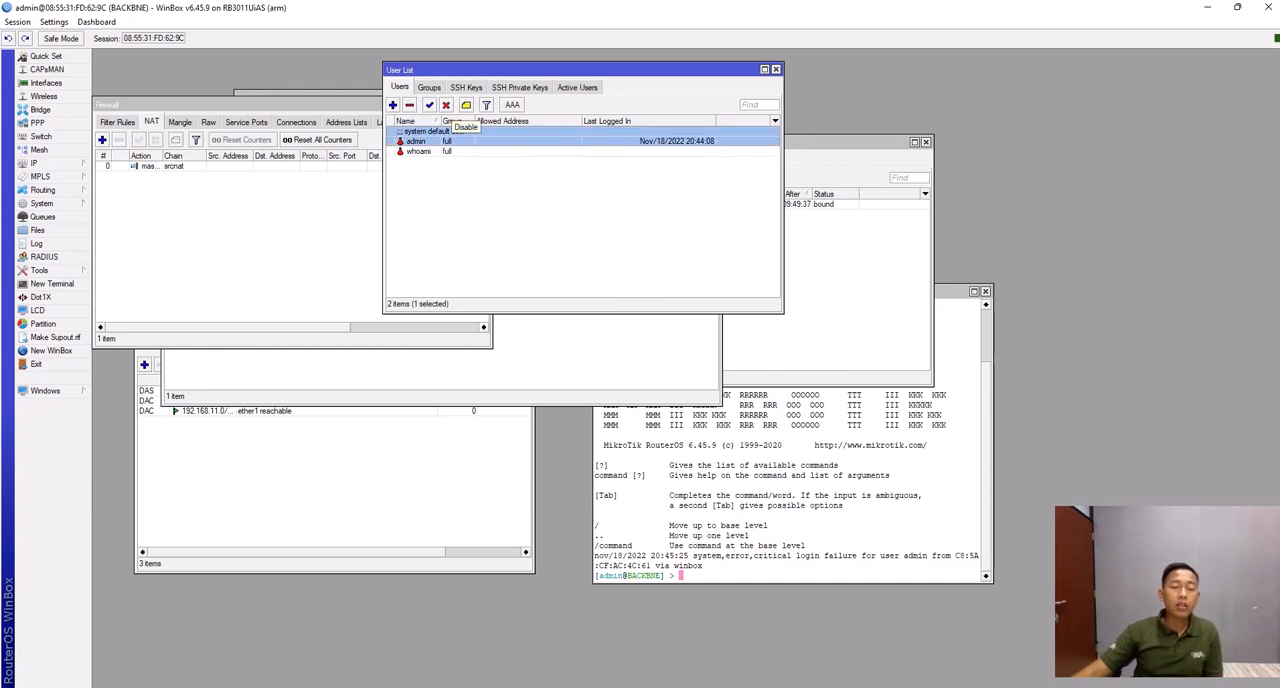
left_click(446, 105)
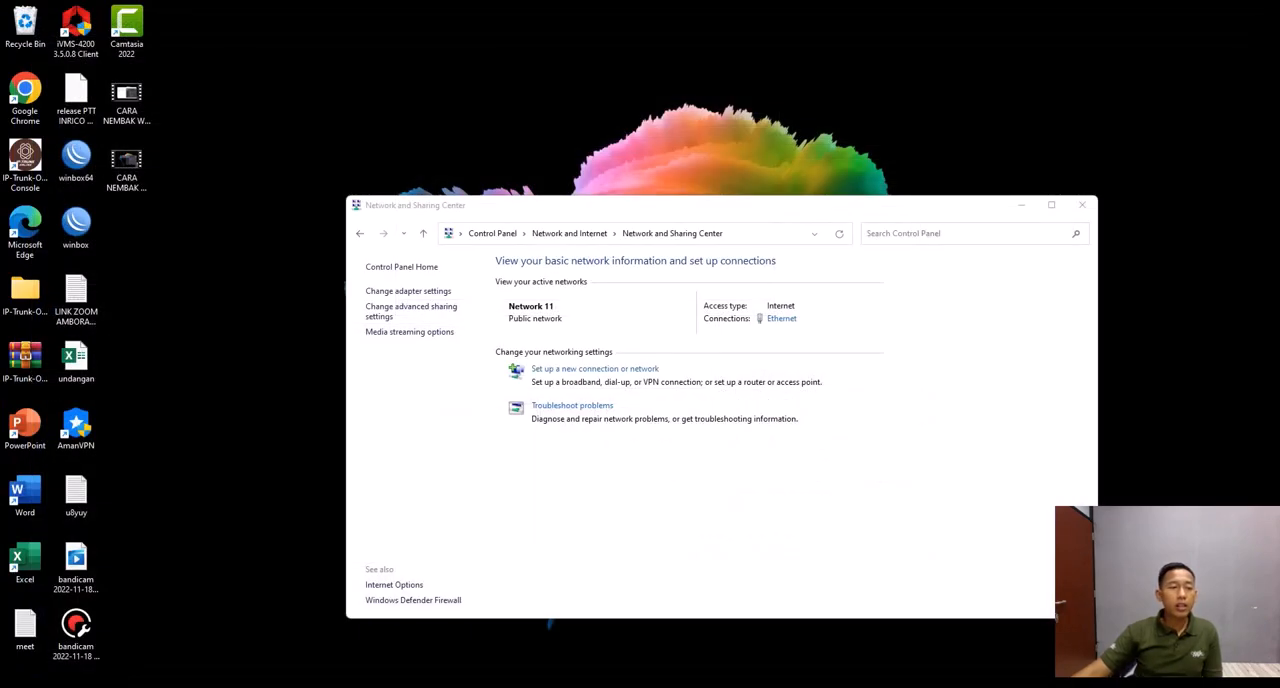
double_click(76, 228)
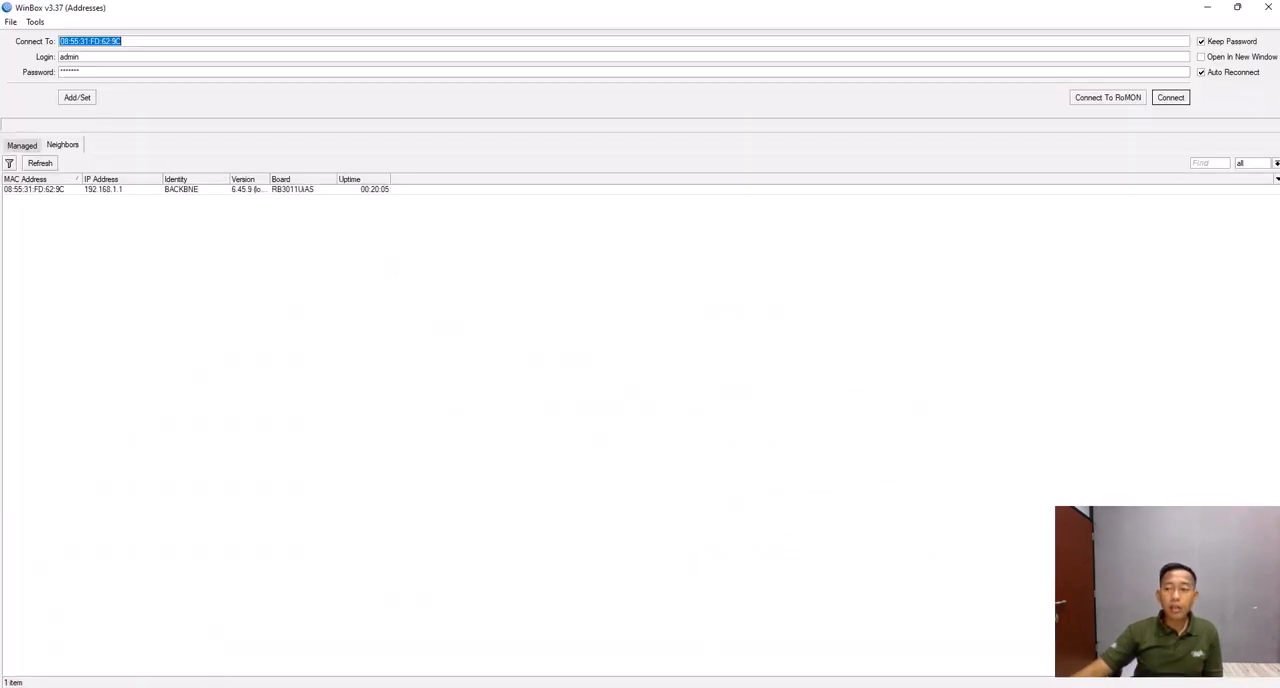
left_click(1171, 97)
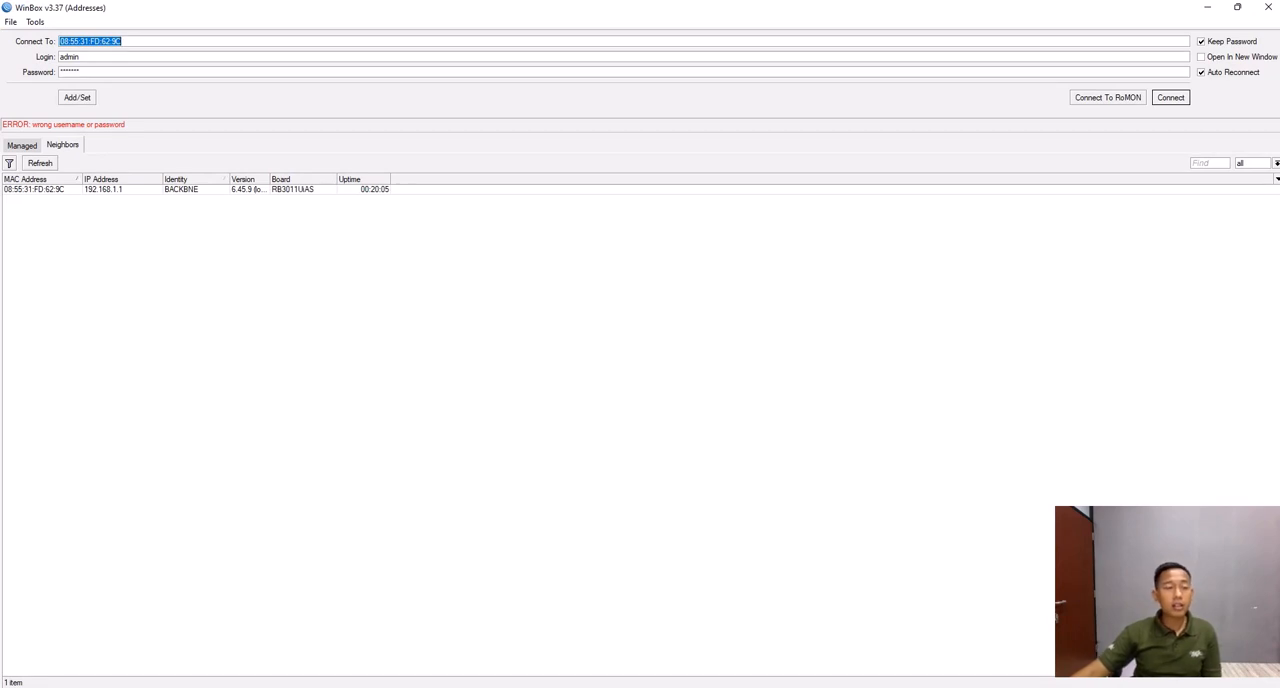
- Change the router connection's login name to whoami
key("Tab")
type("whoami")
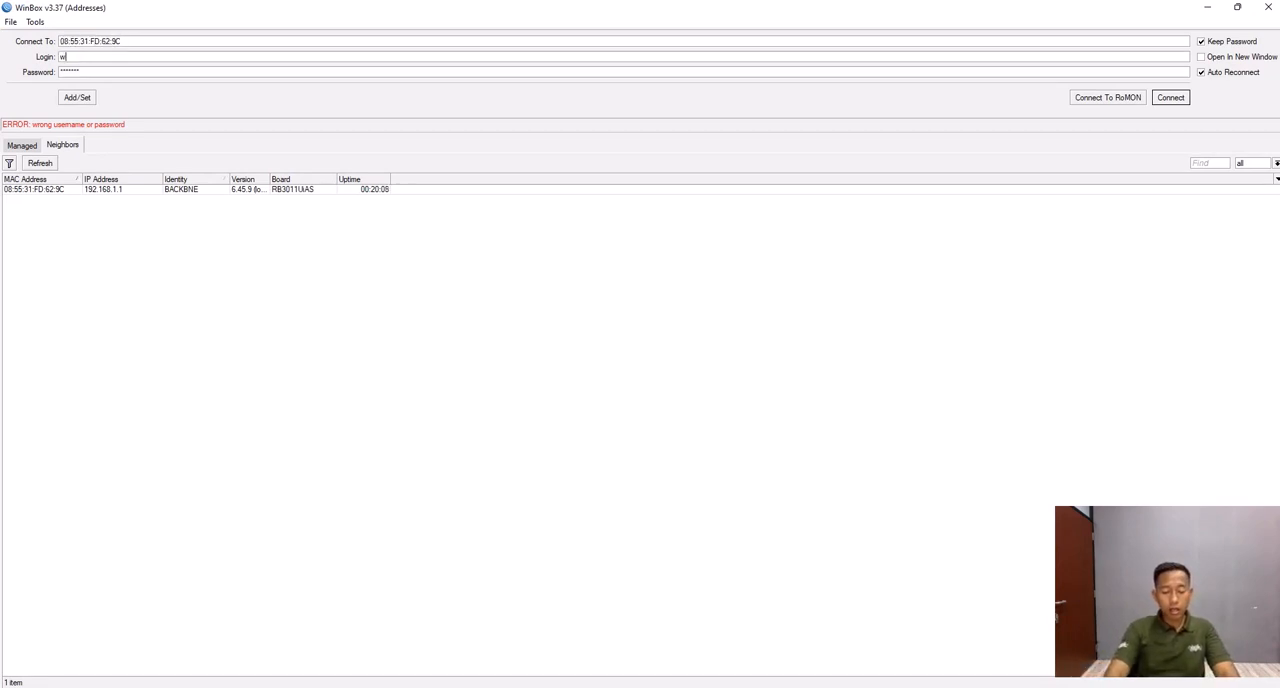
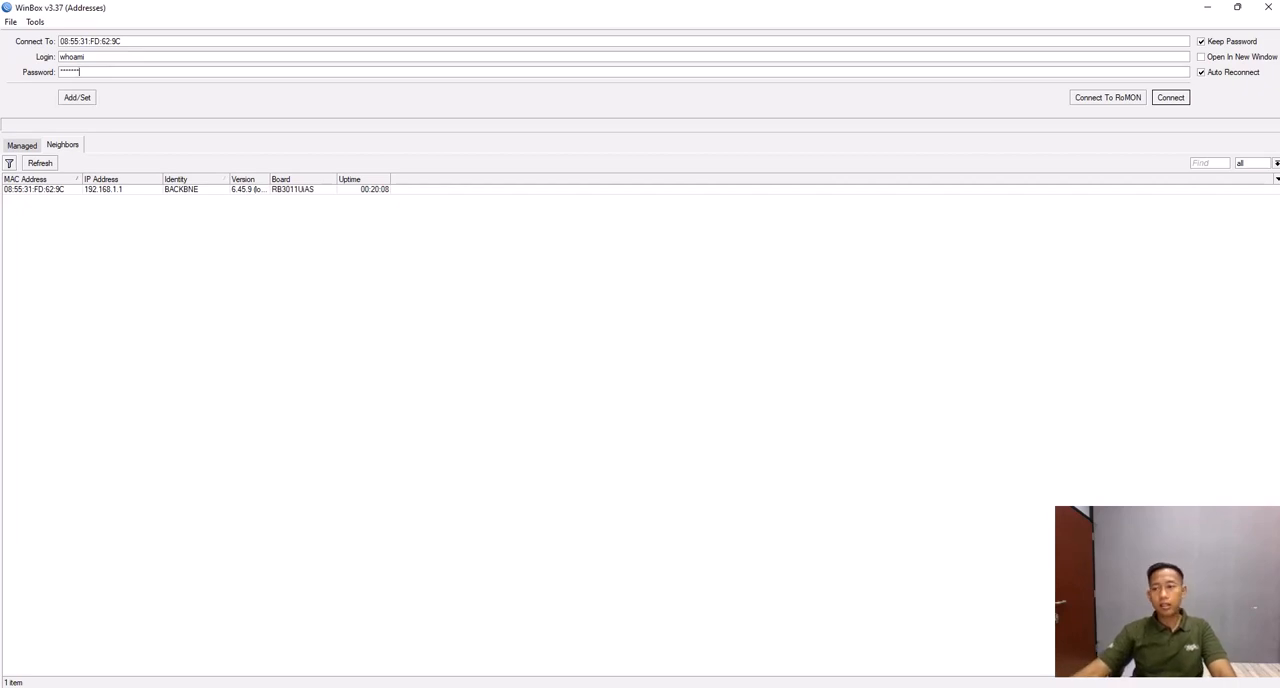
- Connect to the BACKBNE router with the whoami login and the entered password
key("Return")
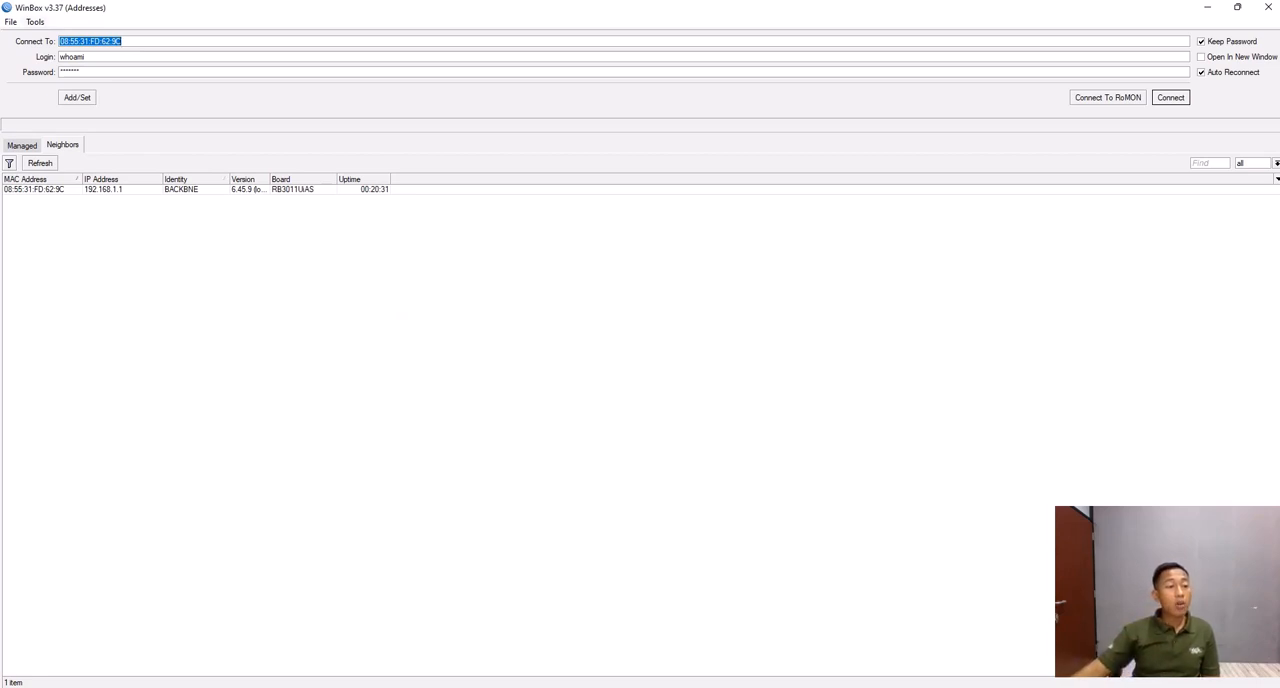
- Turn on Legacy Mode for the router connection tool and check that the option is enabled
left_click(35, 22)
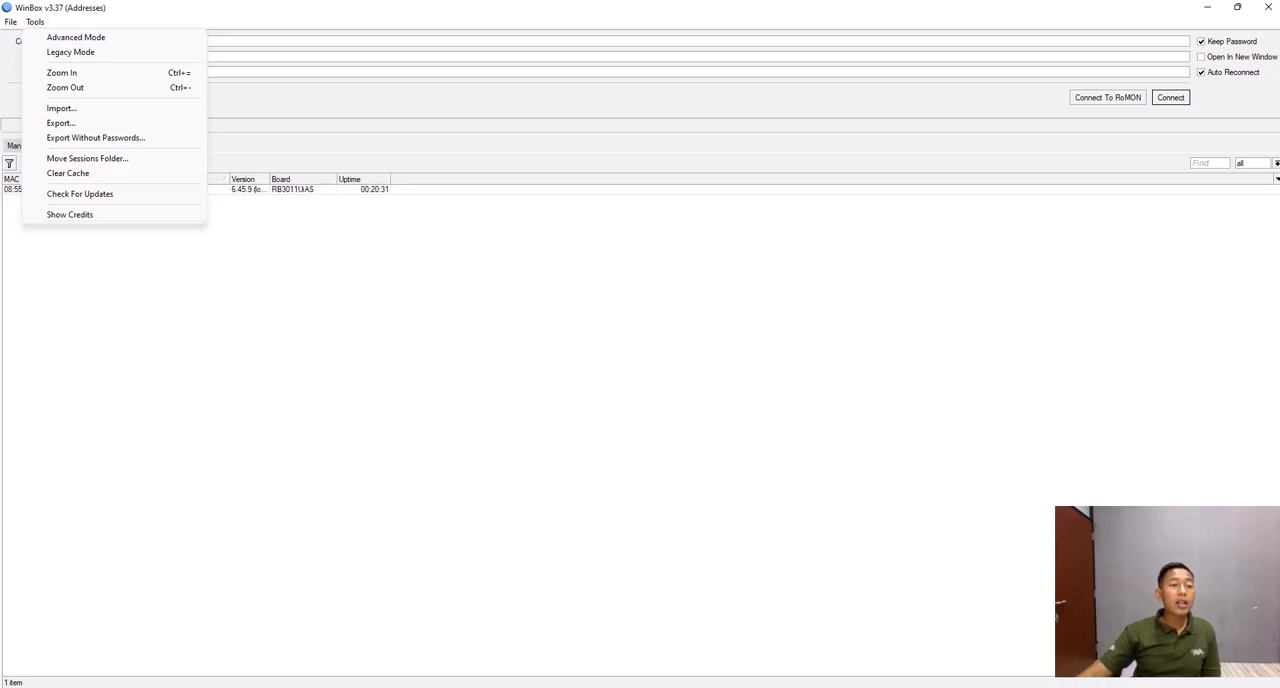
left_click(70, 52)
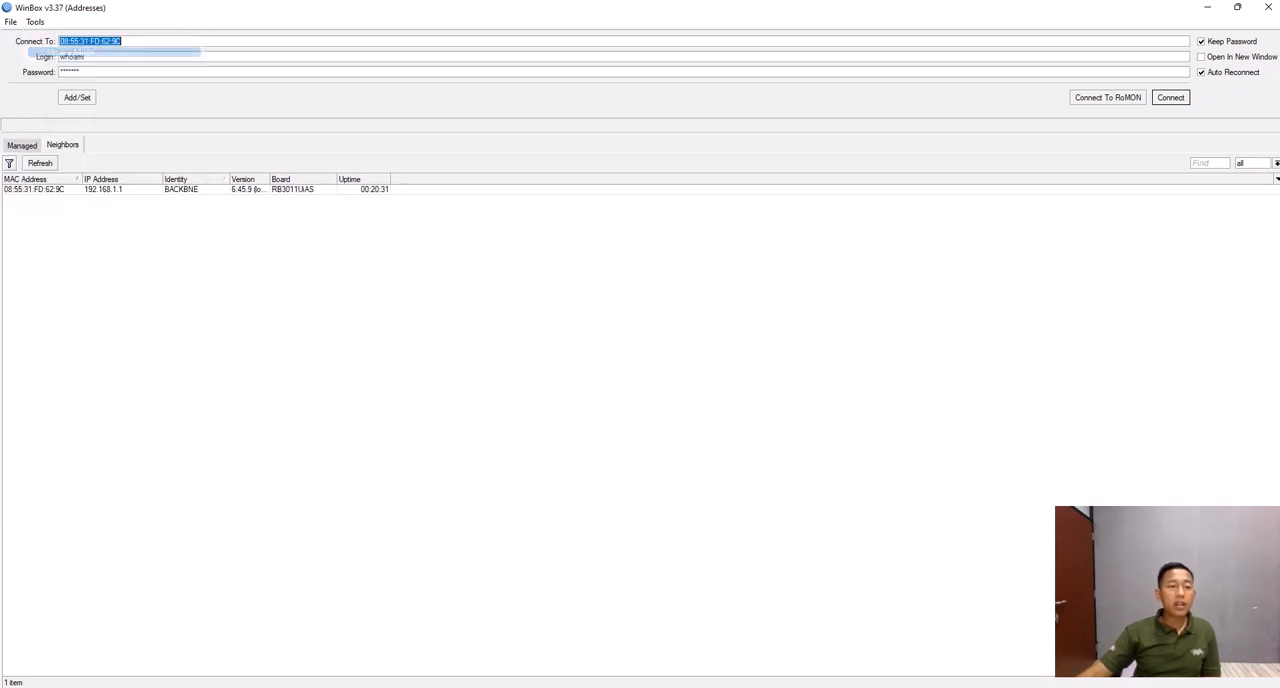
left_click(34, 21)
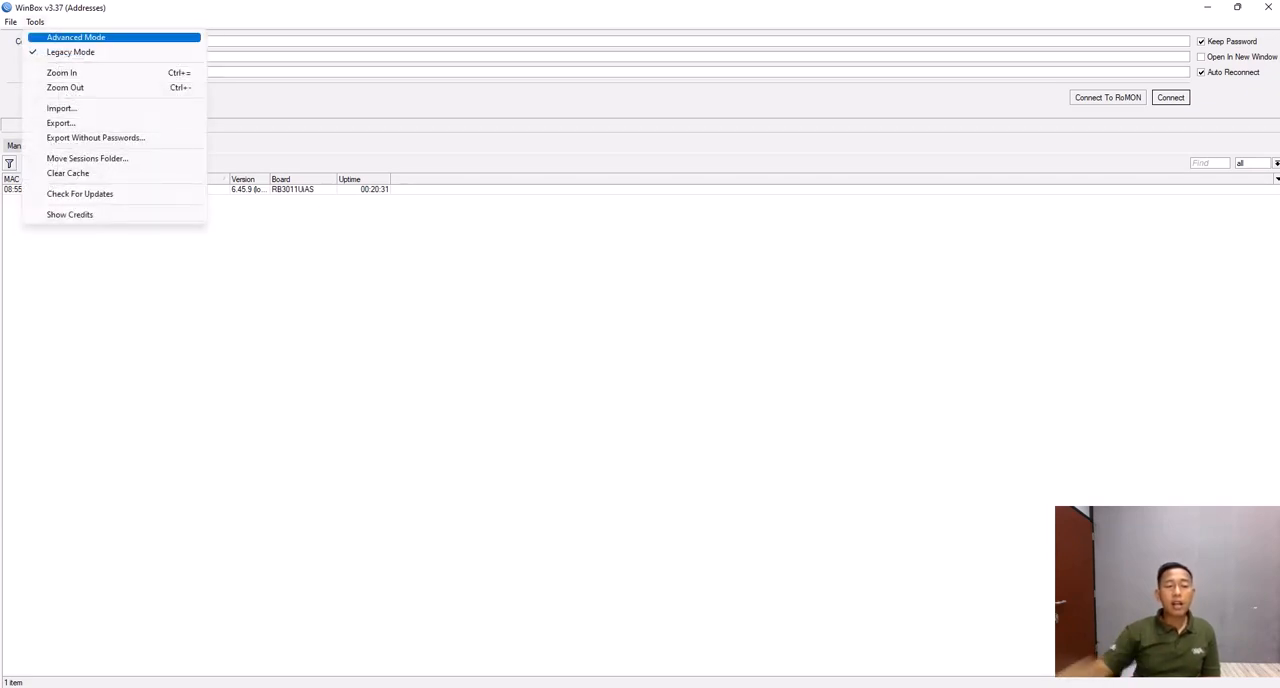
left_click(35, 22)
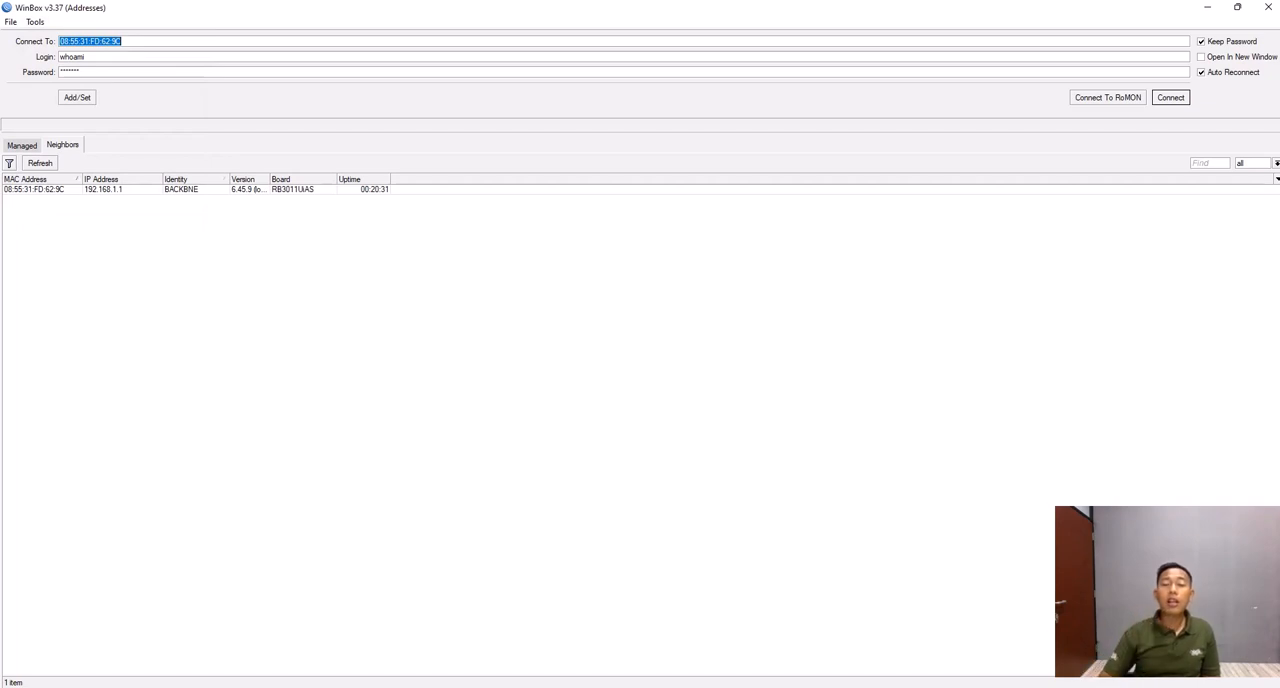